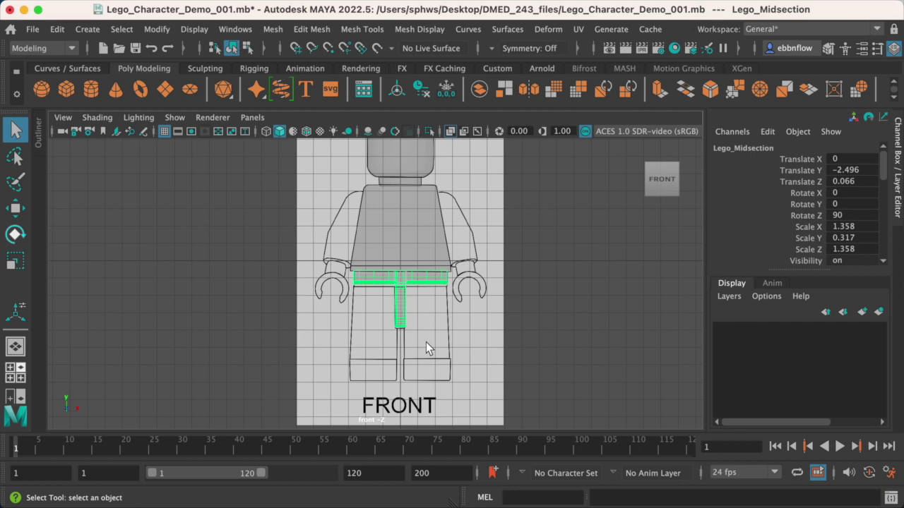
Examine the Lego midsection in the front, side and perspective views, and clear the selection.
scroll(426, 342, up, 2)
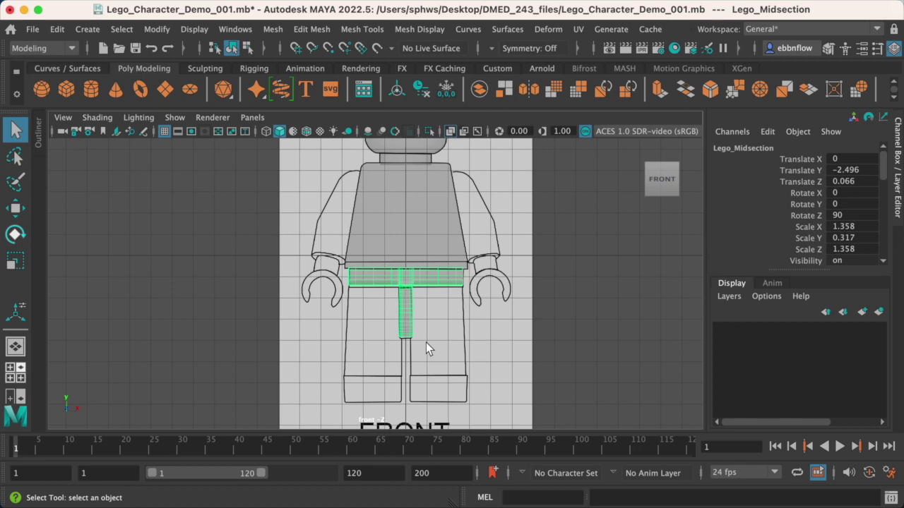
scroll(426, 343, down, 2)
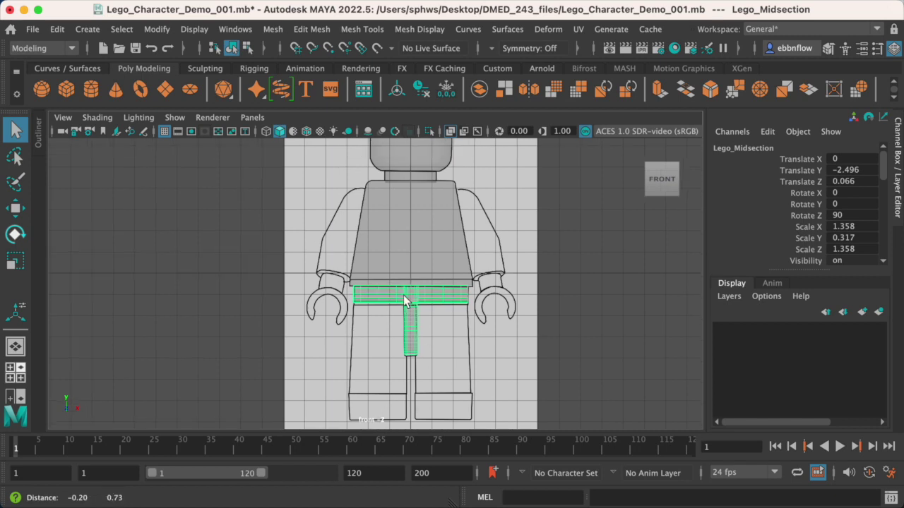
key(space)
key(space)
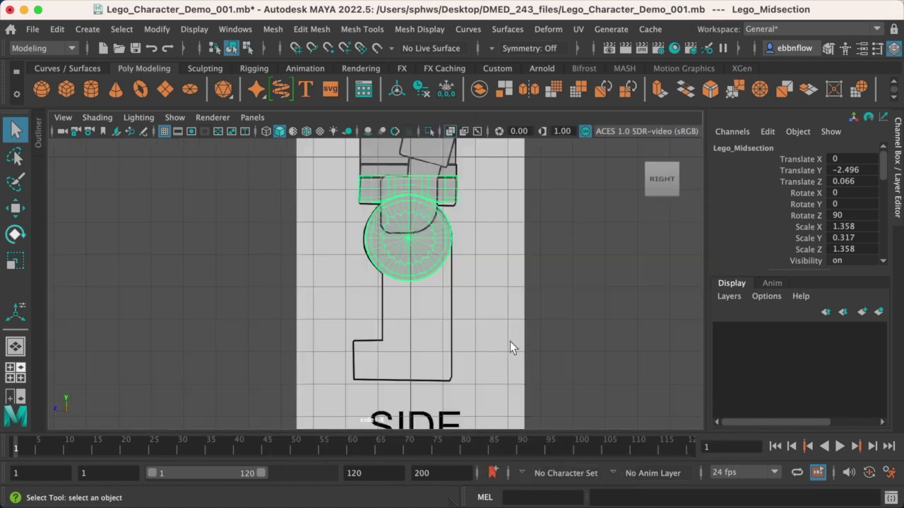
key(space)
key(space)
scroll(515, 262, up, 3)
alt+drag(500, 262, 485, 280)
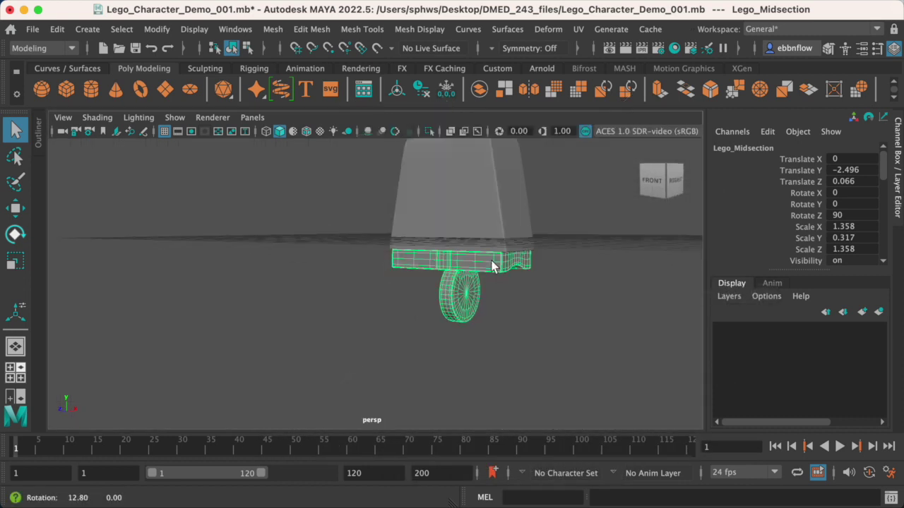
click(531, 297)
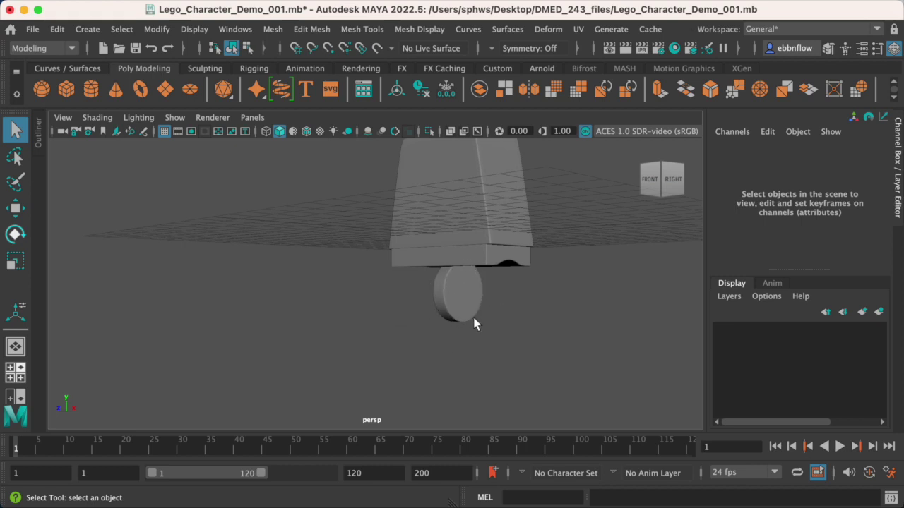
Create a polygon cylinder with the options reset to defaults: radius 1, height 2, 20 axis divisions, Y axis.
click(83, 32)
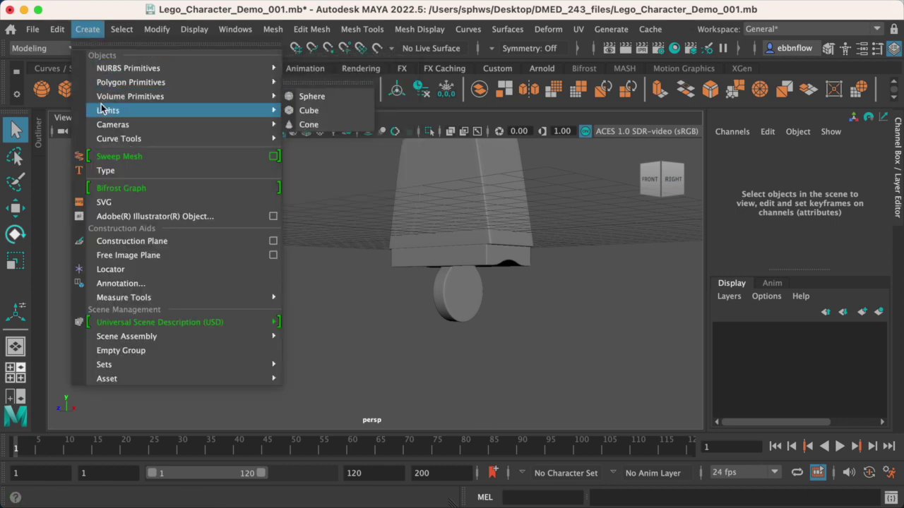
mouse_move(104, 85)
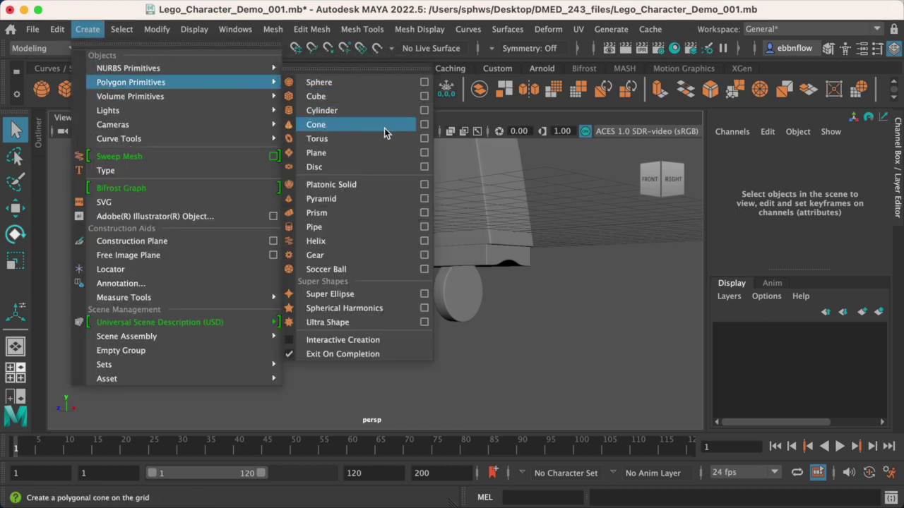
click(425, 111)
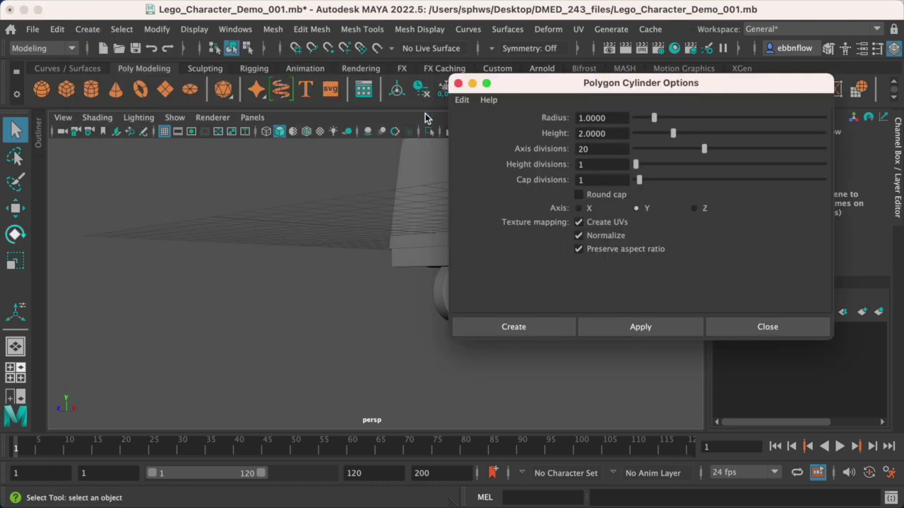
click(462, 99)
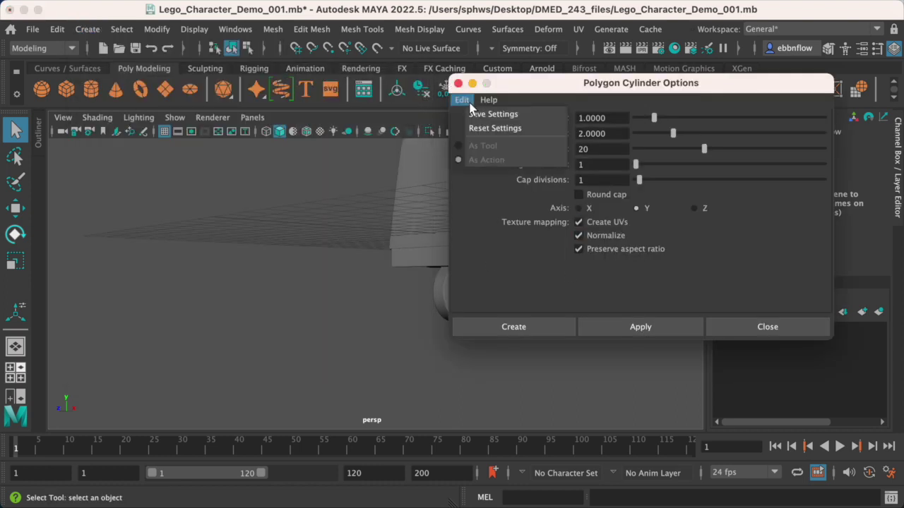
click(485, 130)
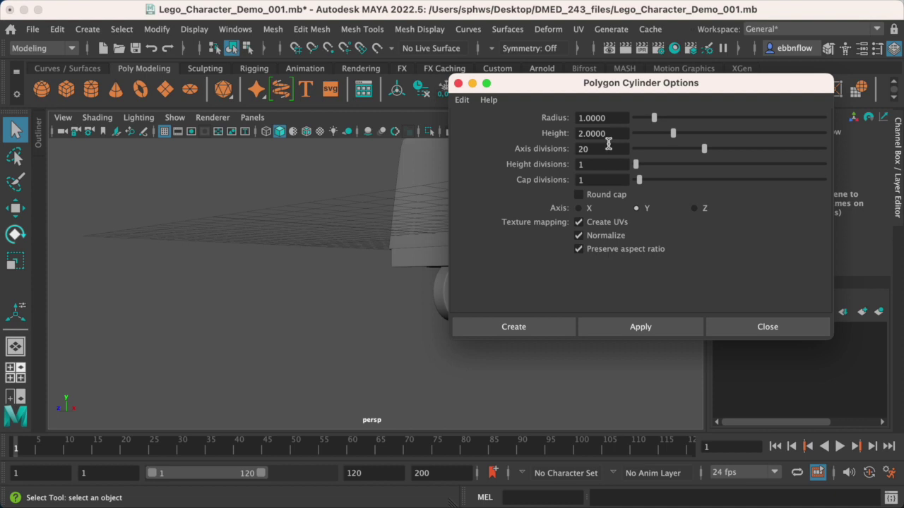
click(521, 327)
In the side view, rotate the new cylinder to 90 degrees around Z so its round cap faces the view.
scroll(493, 293, down, 3)
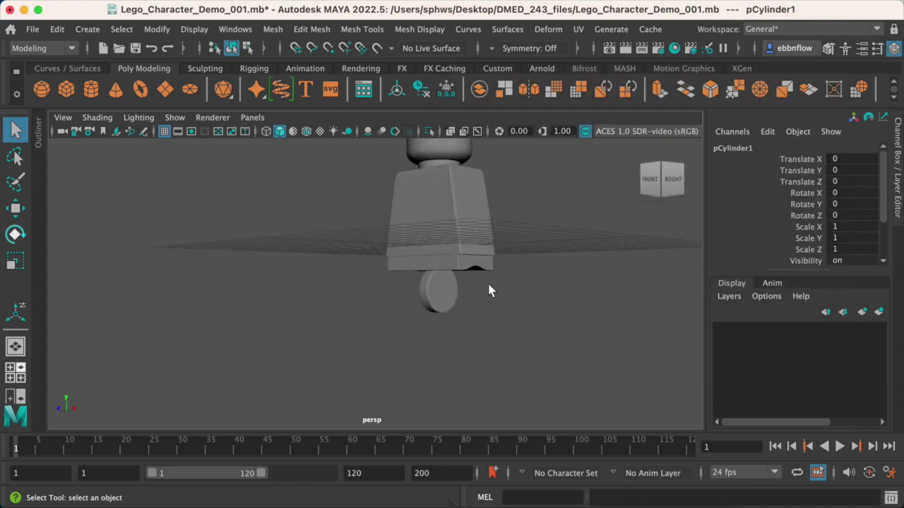
key(space)
key(space)
scroll(442, 274, down, 5)
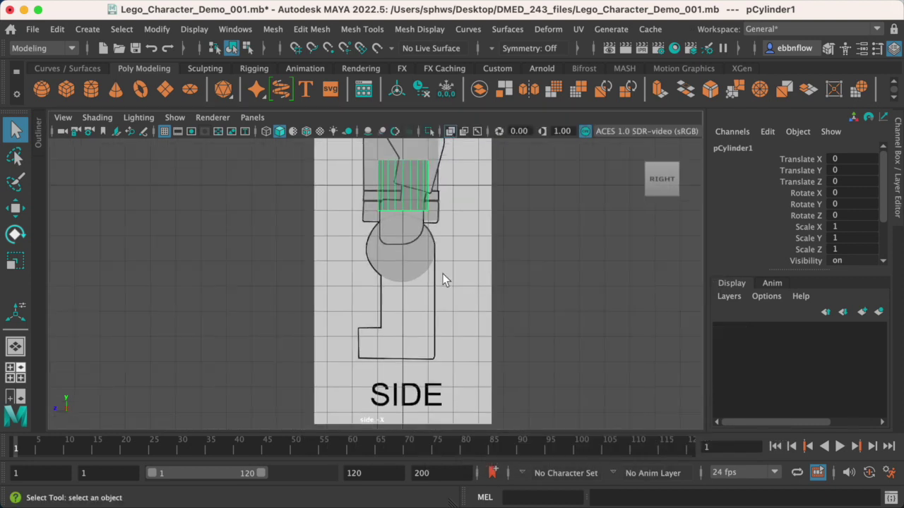
alt+middle_drag(439, 294, 441, 299)
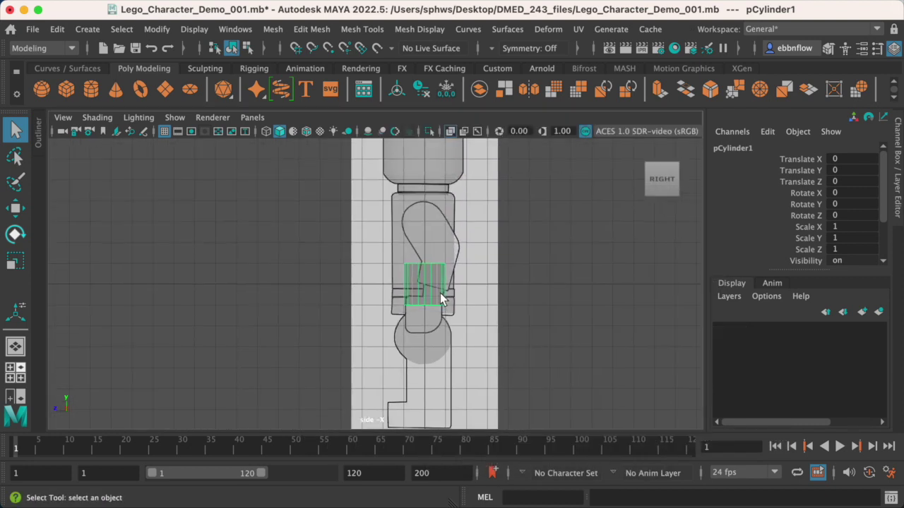
key(w)
scroll(441, 295, up, 3)
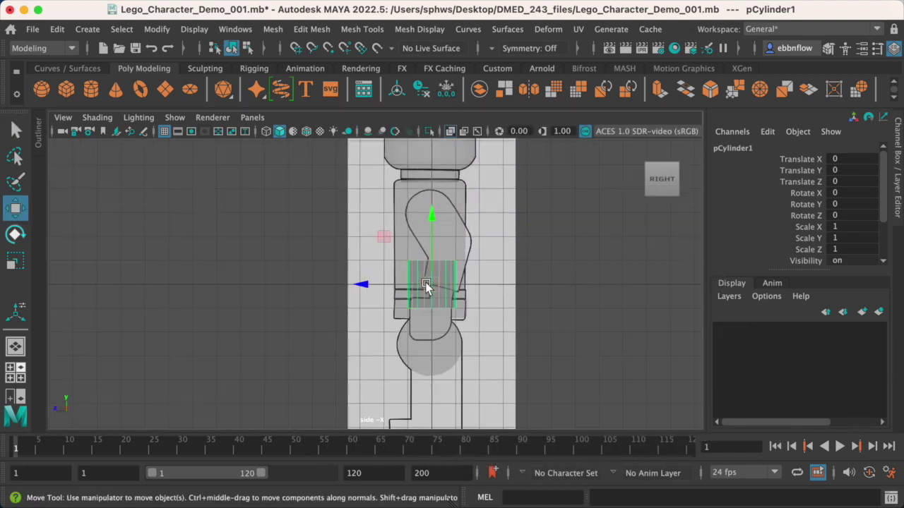
mouse_move(442, 300)
alt+middle_down()
mouse_move(440, 254)
mouse_move(432, 284)
alt+middle_up()
click(96, 121)
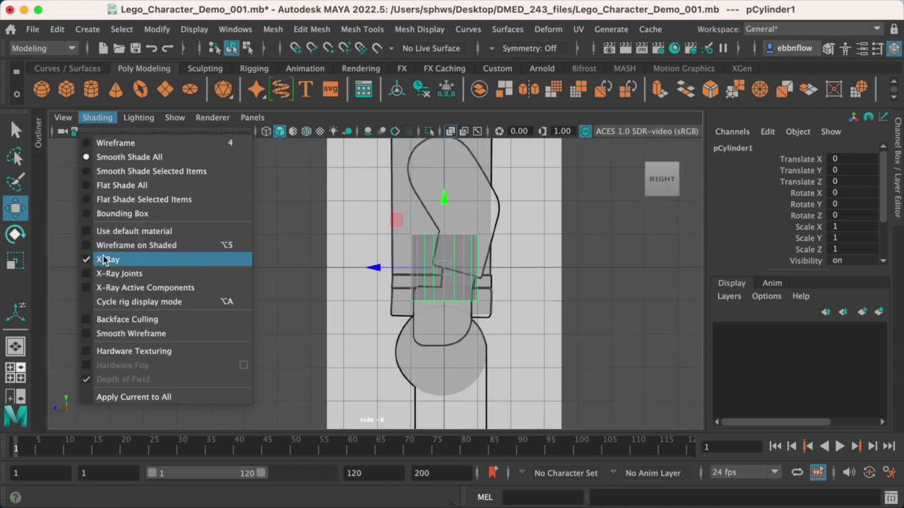
click(323, 181)
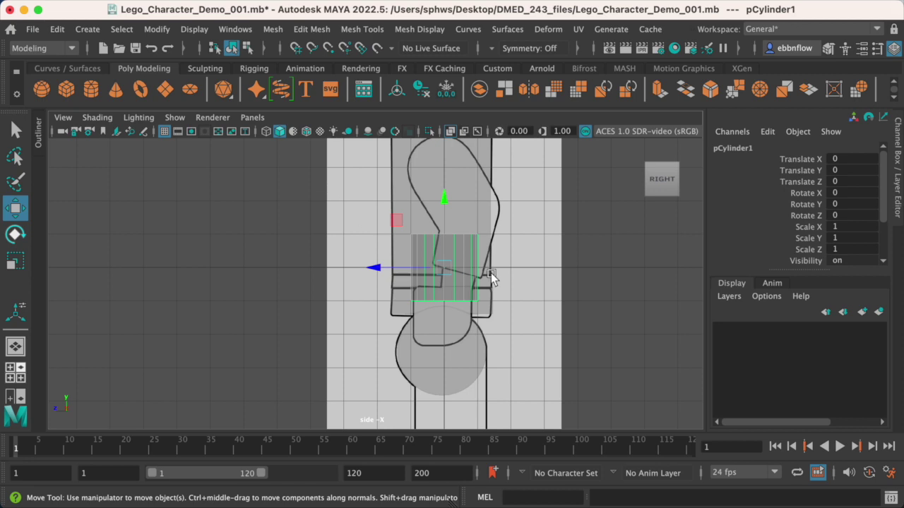
key(e)
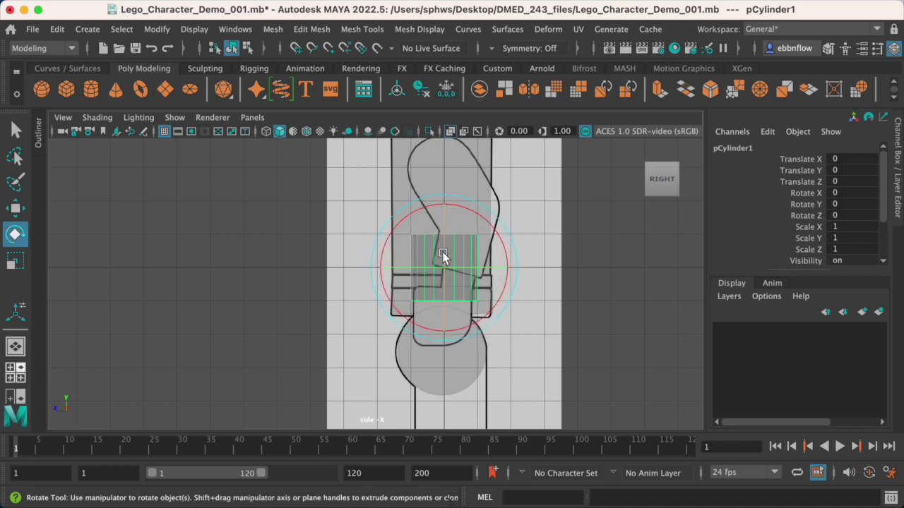
drag(442, 255, 442, 216)
double_click(853, 217)
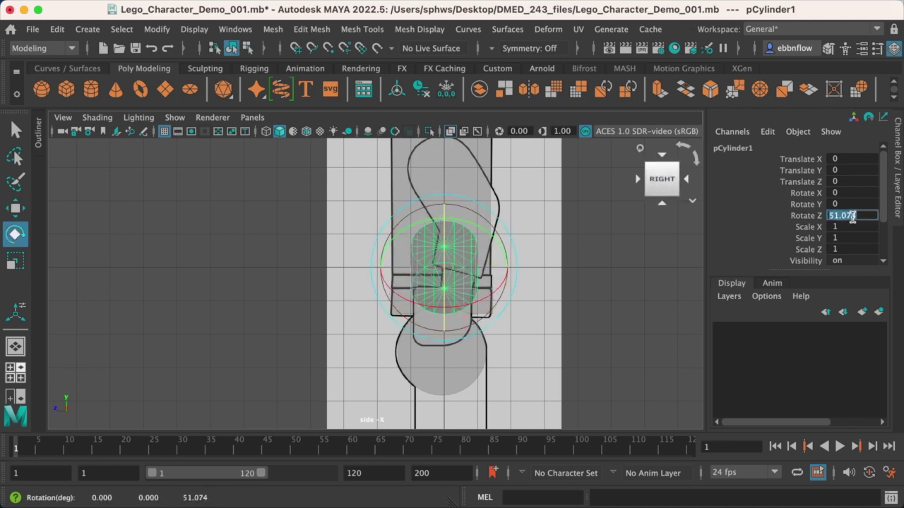
text(90)
key(Return)
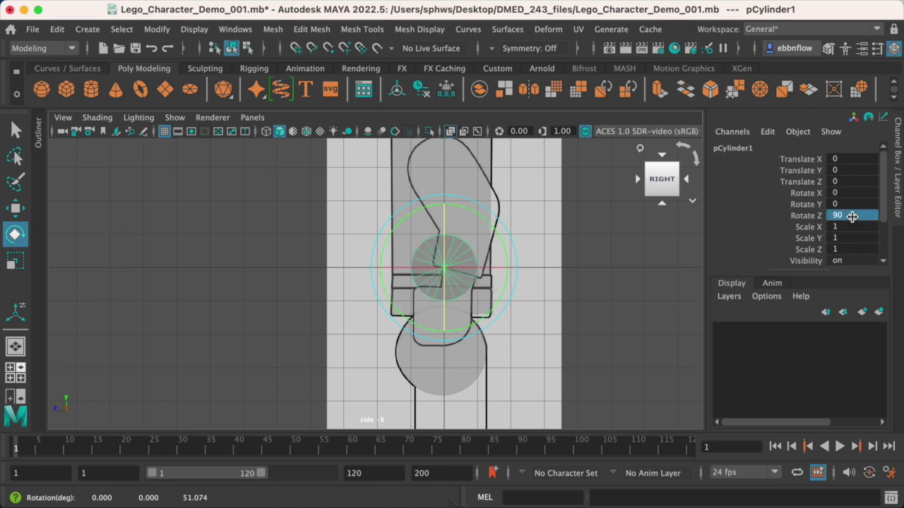
Move the cylinder onto the hip circle in the side view, to about -2.474 in Y and 0.074 in Z.
key(w)
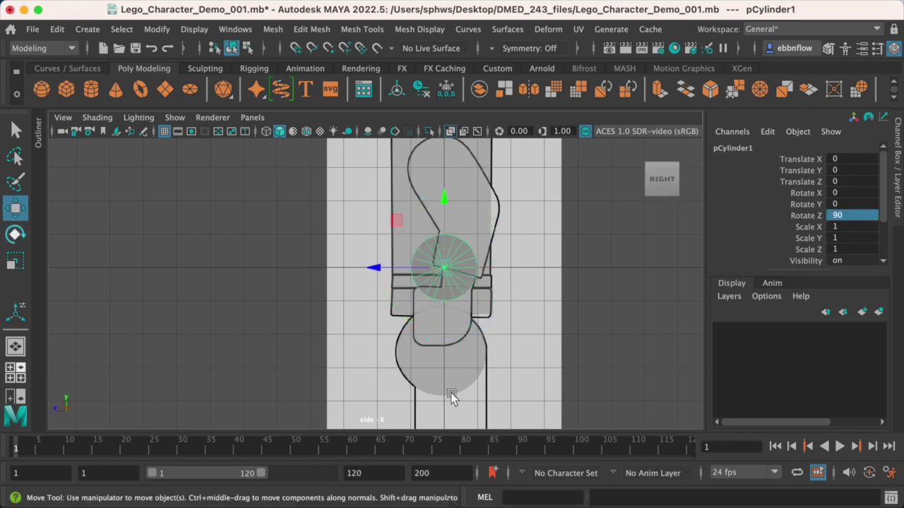
drag(443, 197, 440, 277)
scroll(452, 307, up, 5)
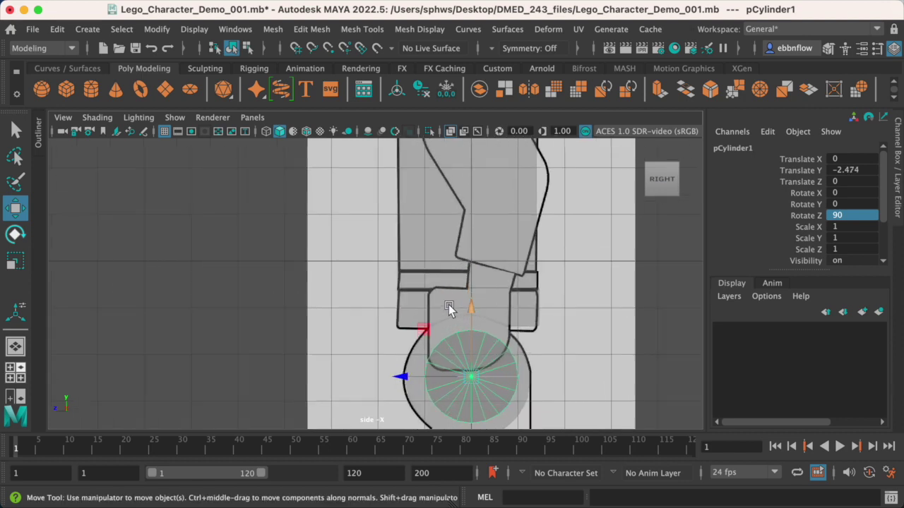
scroll(448, 276, up, 4)
alt+middle_drag(447, 276, 416, 289)
drag(391, 298, 385, 298)
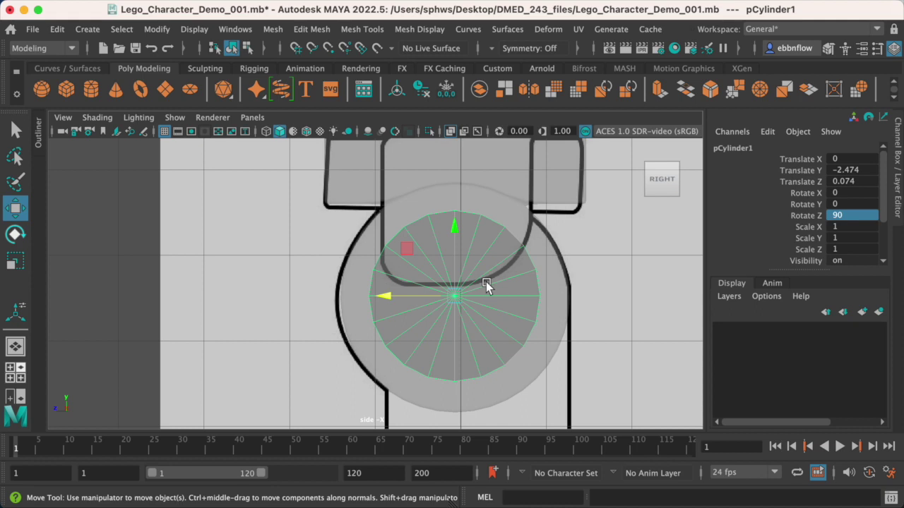
Scale the cylinder uniformly to about 1.348 to match the hip circle, and lower it to about -2.507 in Y.
key(e)
key(r)
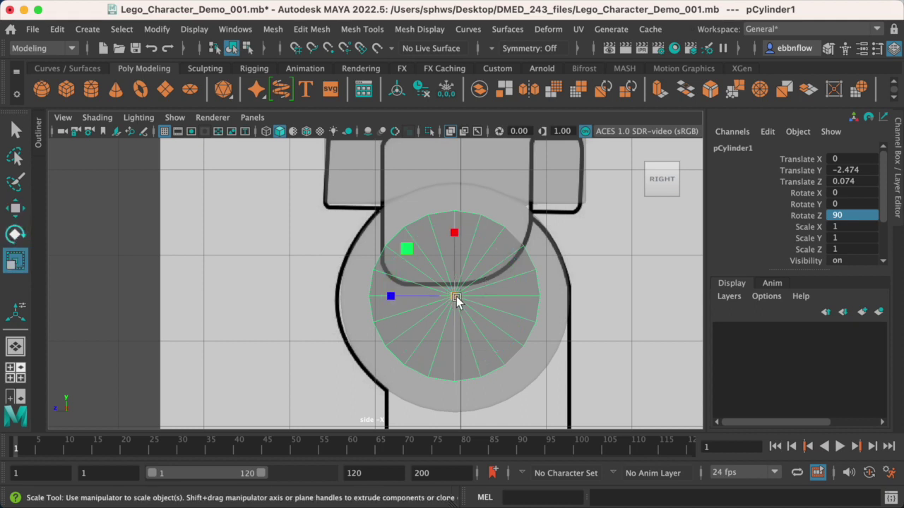
drag(456, 300, 505, 303)
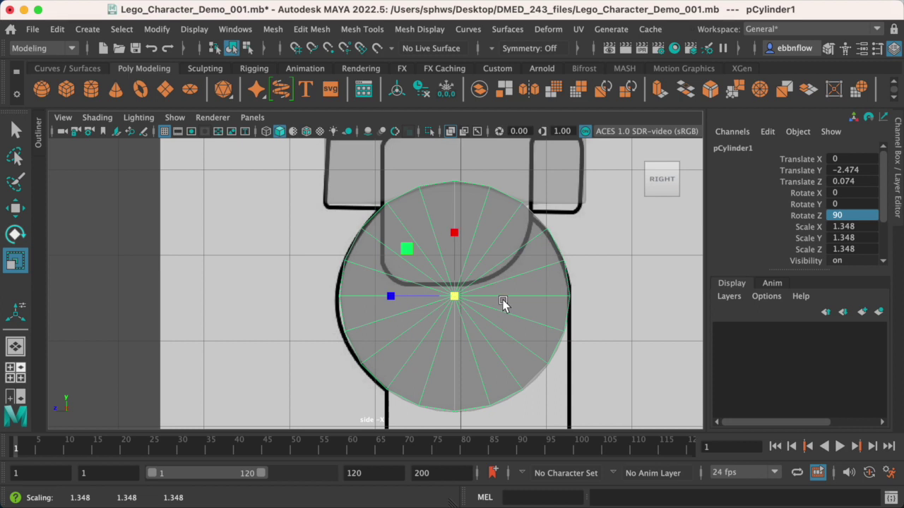
key(w)
drag(456, 223, 454, 233)
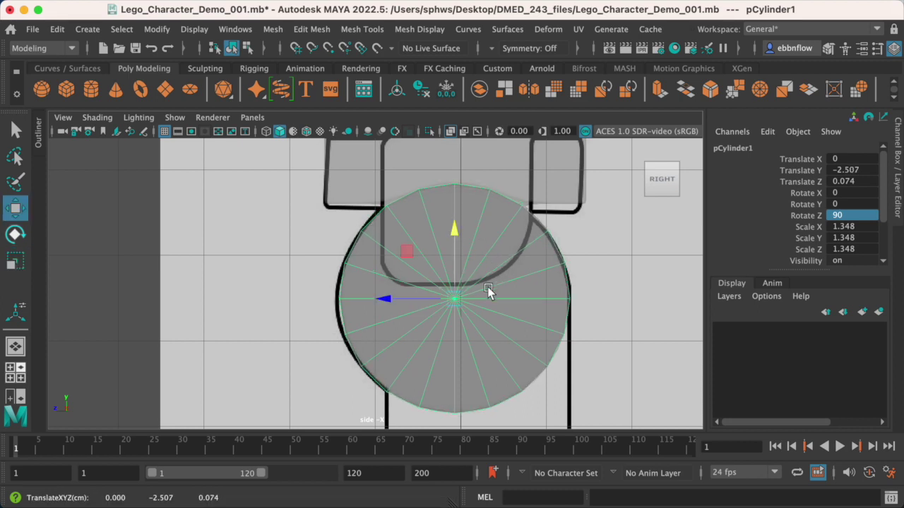
In the front view, move the cylinder to about 1.495 in X, over the top of the leg on the positive X side.
key(space)
key(space)
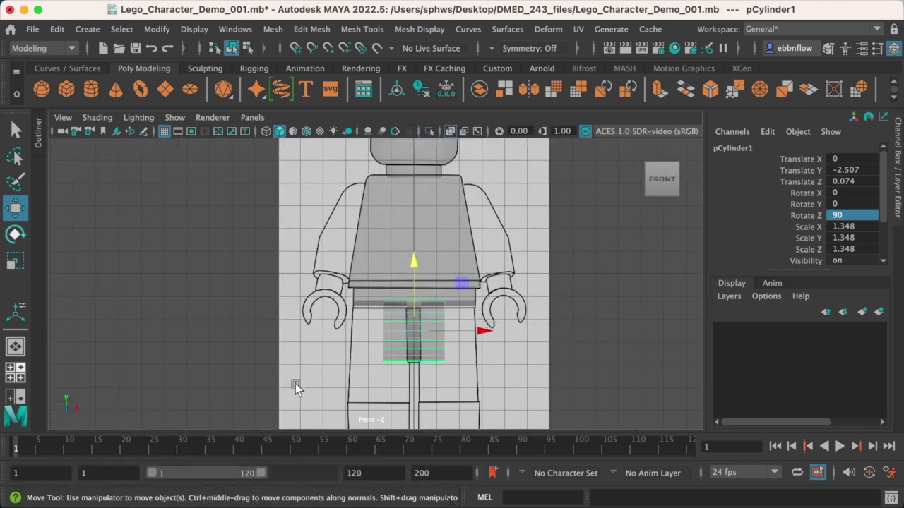
scroll(293, 383, up, 5)
scroll(374, 284, up, 6)
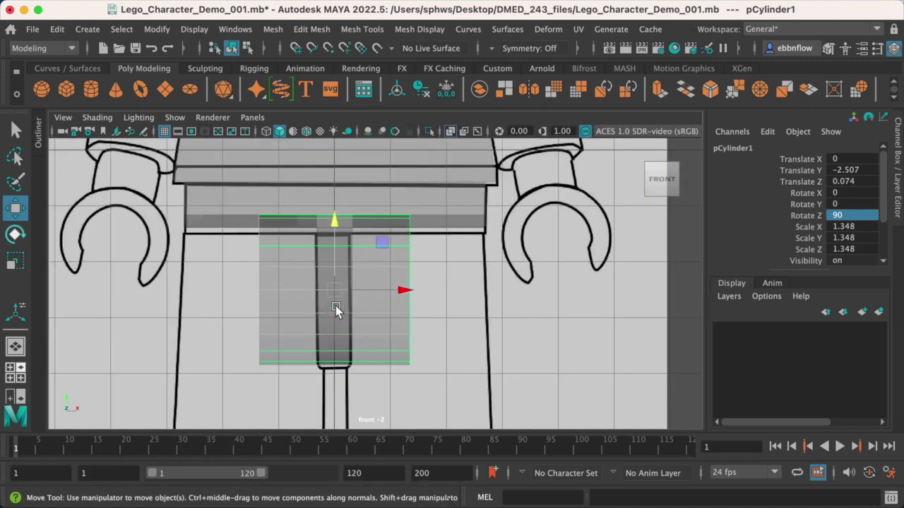
alt+middle_drag(383, 264, 389, 281)
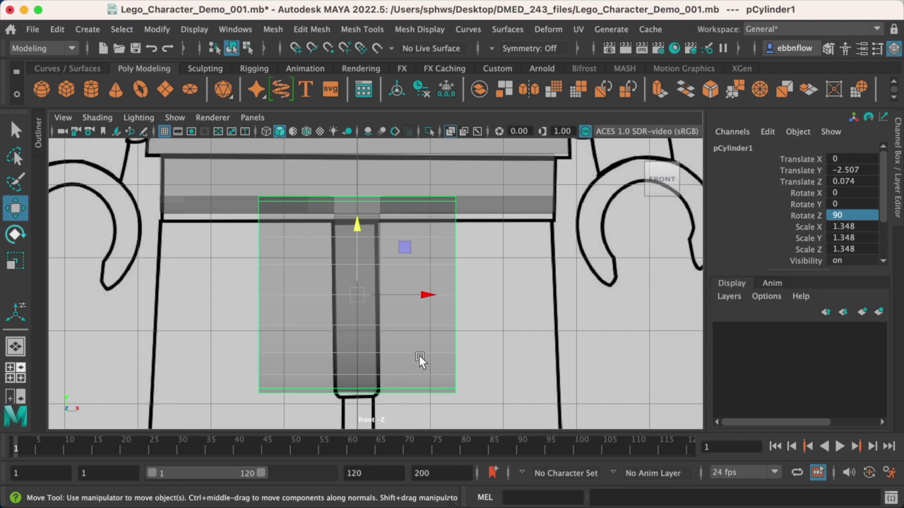
scroll(421, 337, down, 4)
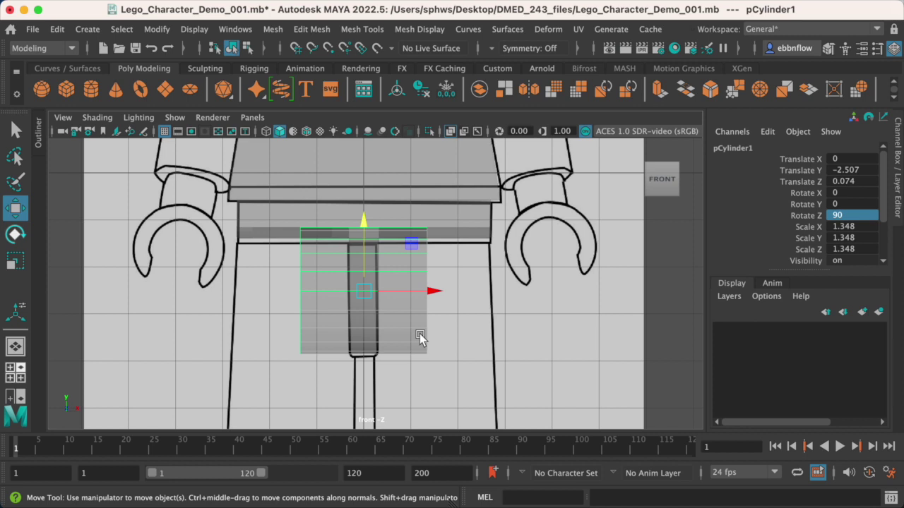
drag(437, 291, 507, 300)
scroll(488, 343, up, 5)
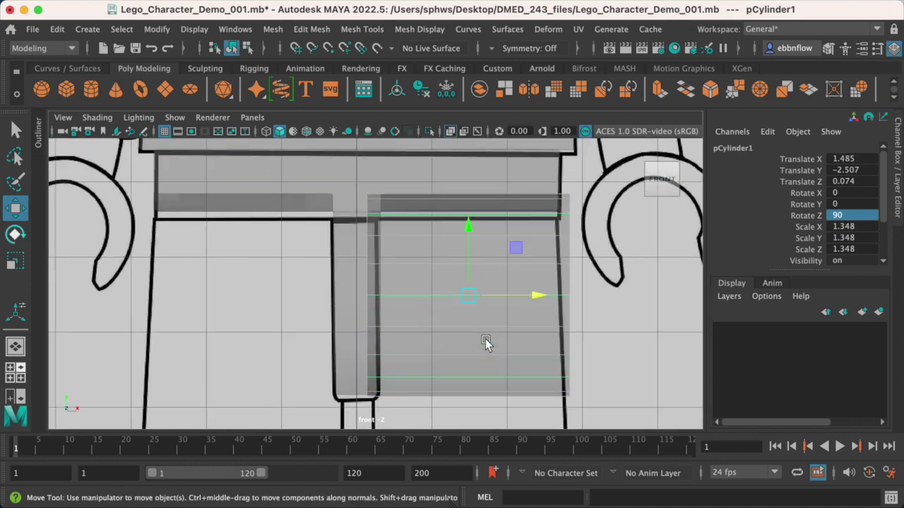
alt+middle_drag(452, 346, 457, 321)
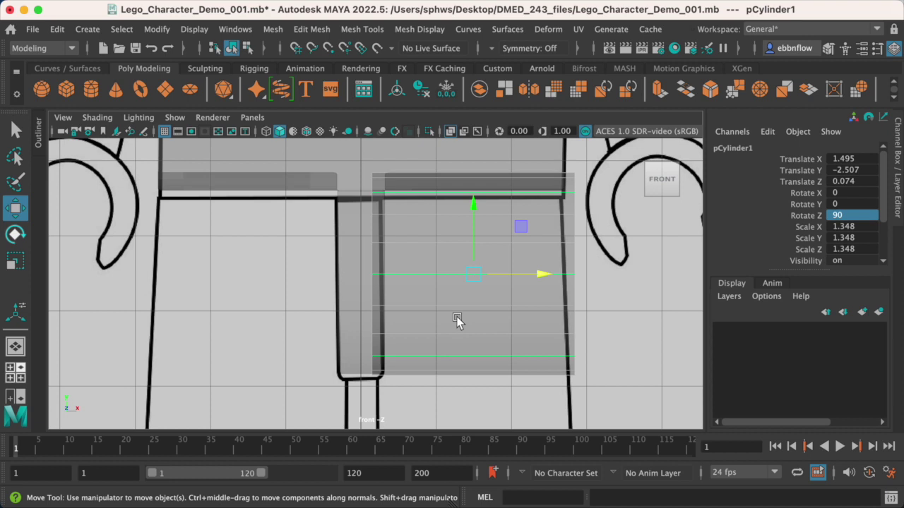
Narrow the cylinder to about 1.168 in Scale Y so it fits between the midsection's central disc and the leg's outer edge.
key(r)
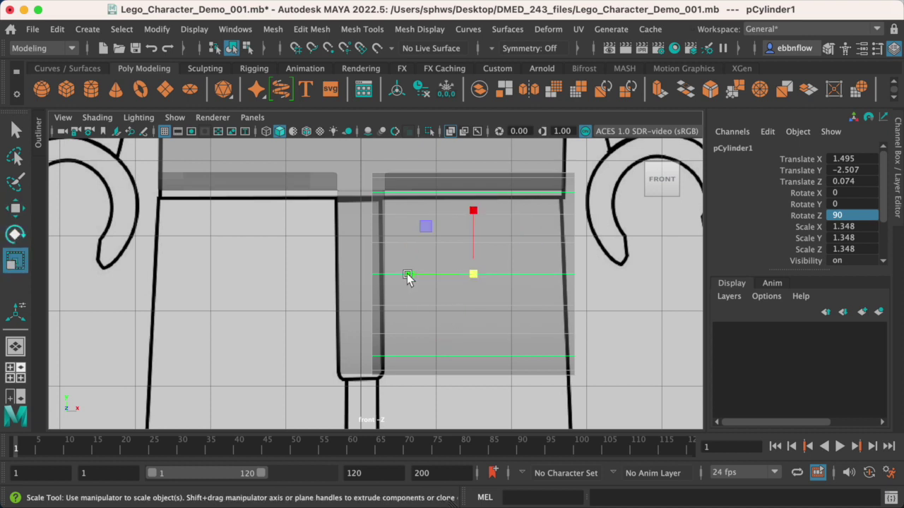
drag(407, 276, 415, 275)
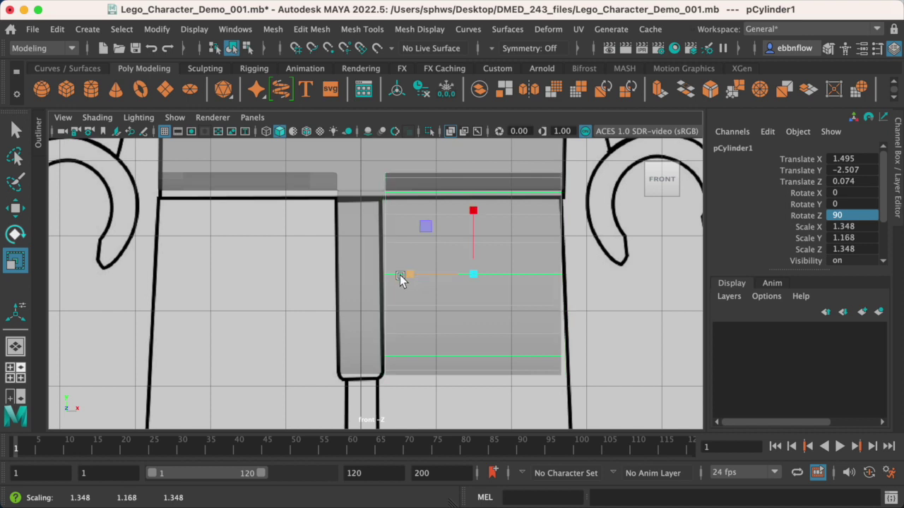
drag(410, 273, 411, 274)
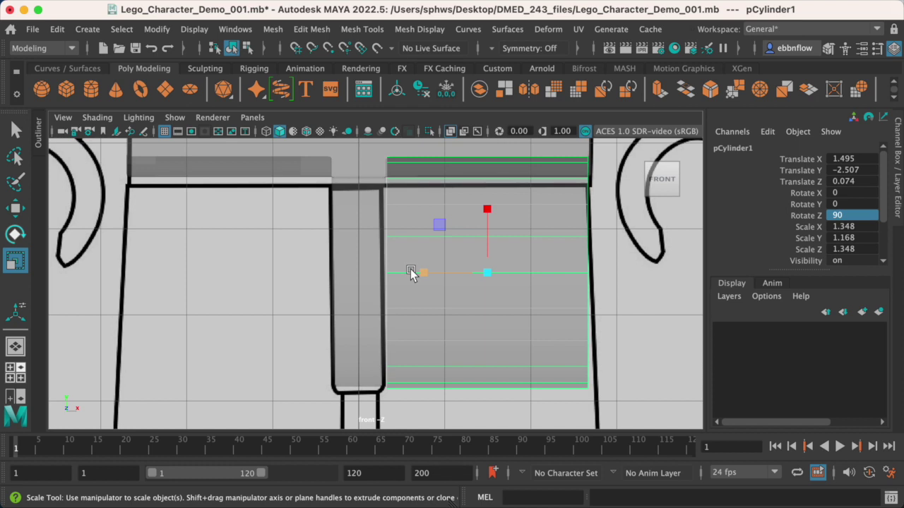
scroll(410, 274, down, 5)
scroll(412, 276, up, 3)
scroll(412, 275, up, 4)
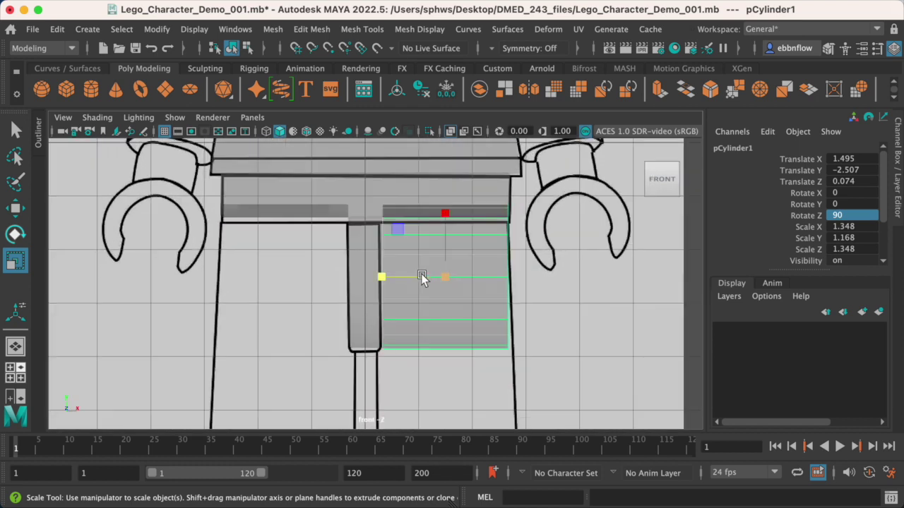
In the front view, select the lower vertices on the cylinder's outer end and rotate them to follow the leg's slanted outer edge.
right_drag(541, 226, 473, 213)
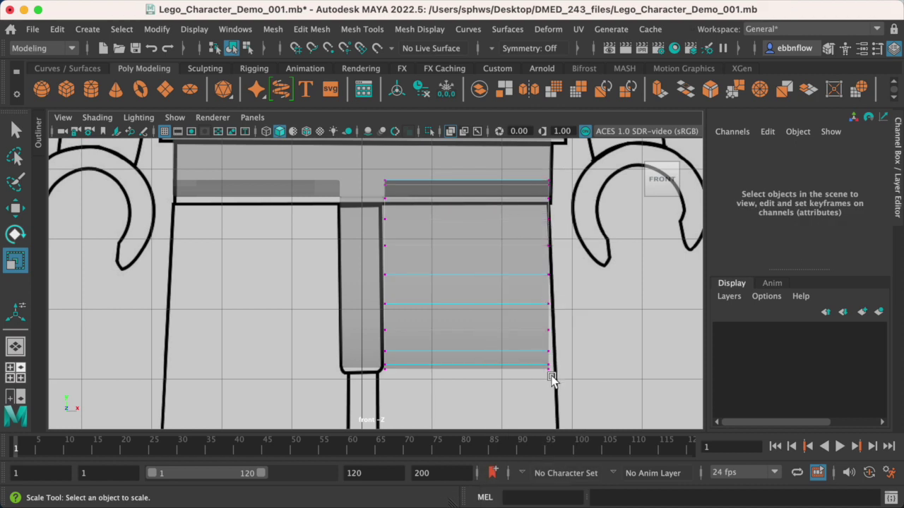
drag(536, 214, 578, 387)
key(e)
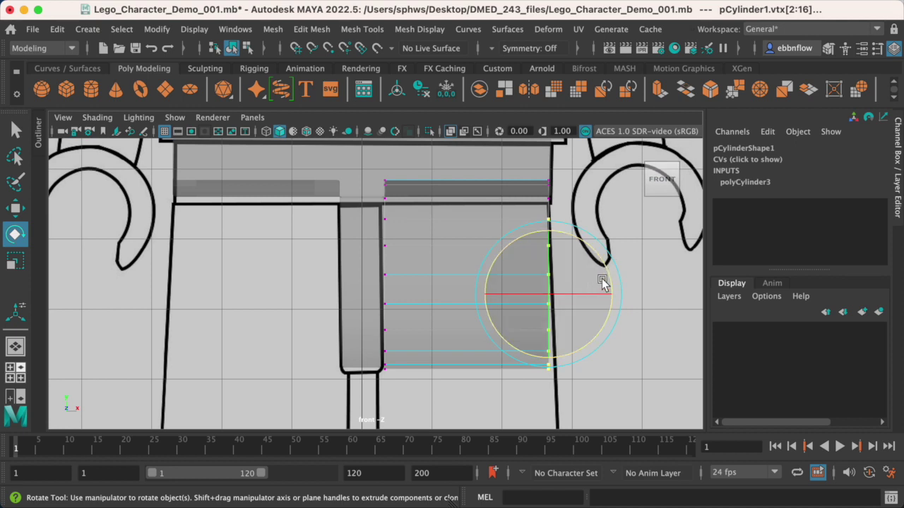
drag(604, 274, 606, 269)
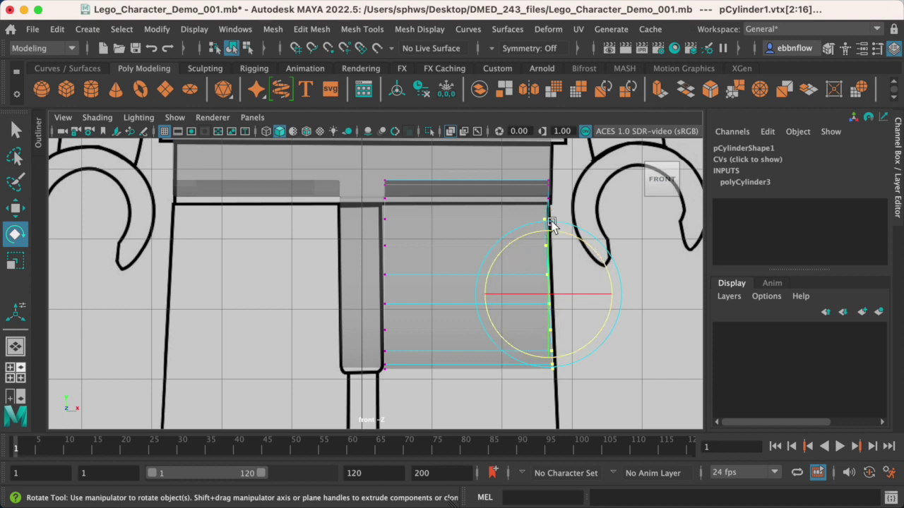
Move the outer-end vertices outward onto the leg outline, fine-tune their rotation to match its slope, and deselect them.
key(w)
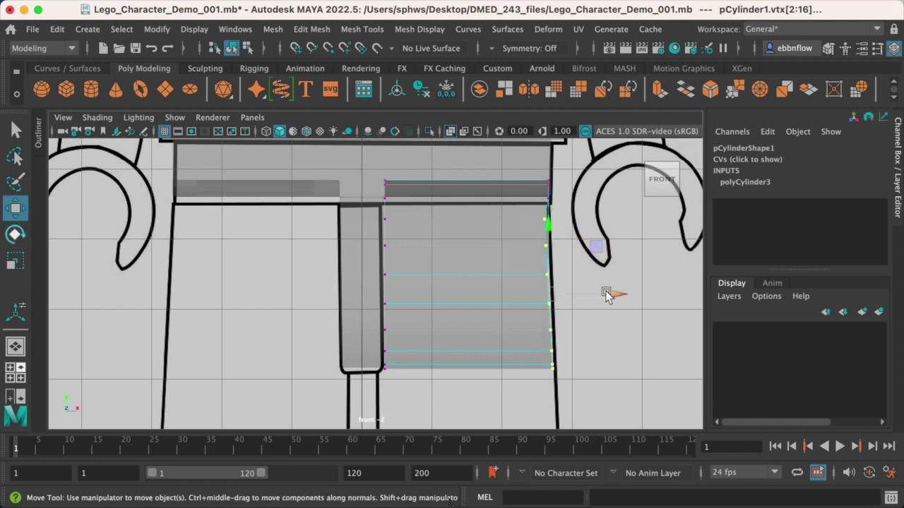
drag(618, 295, 620, 296)
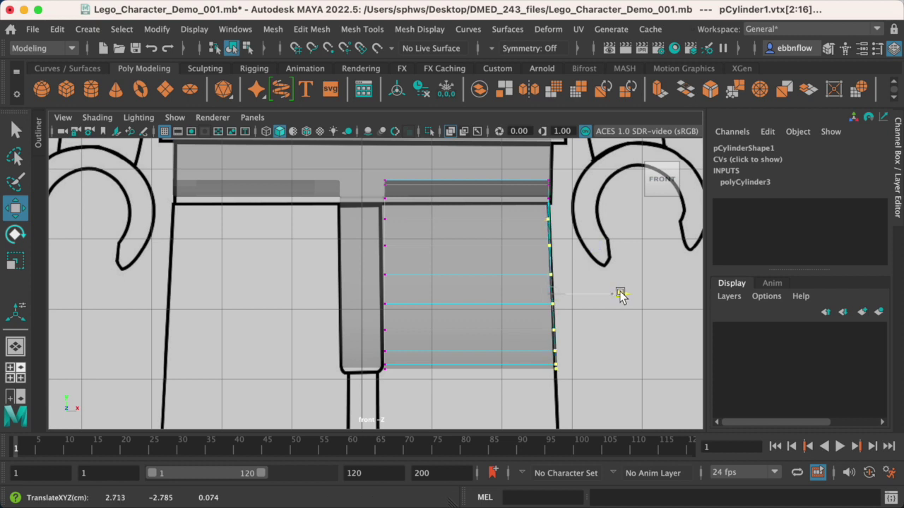
key(e)
key(r)
key(e)
drag(605, 261, 601, 259)
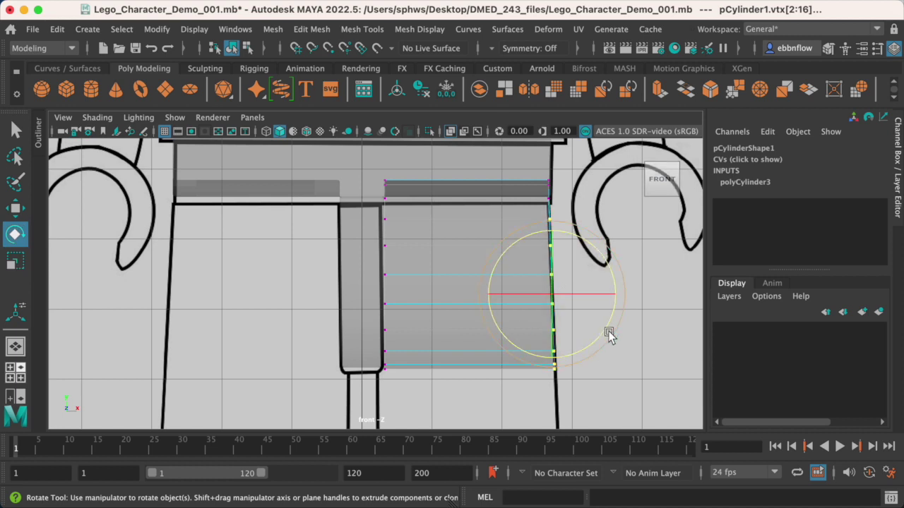
click(620, 368)
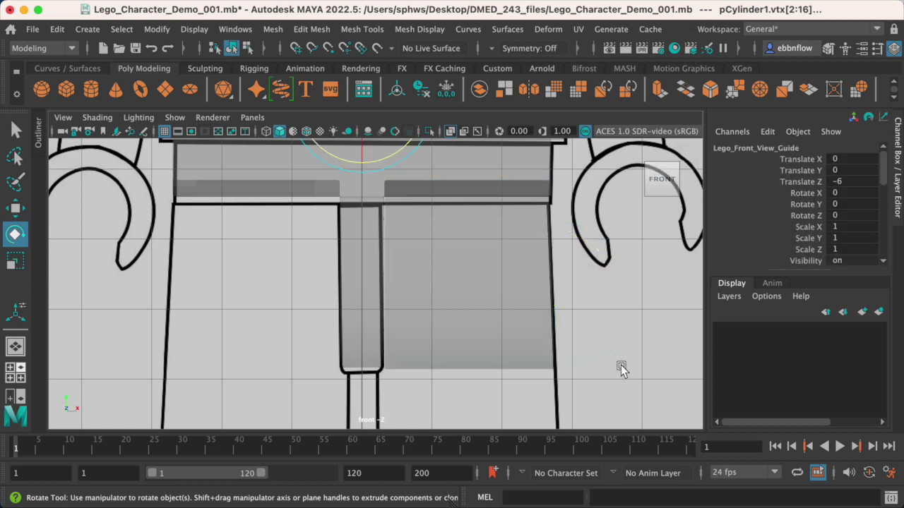
Select the cylinder and compare its side profile with the hip circle and leg outline in the side view.
click(501, 277)
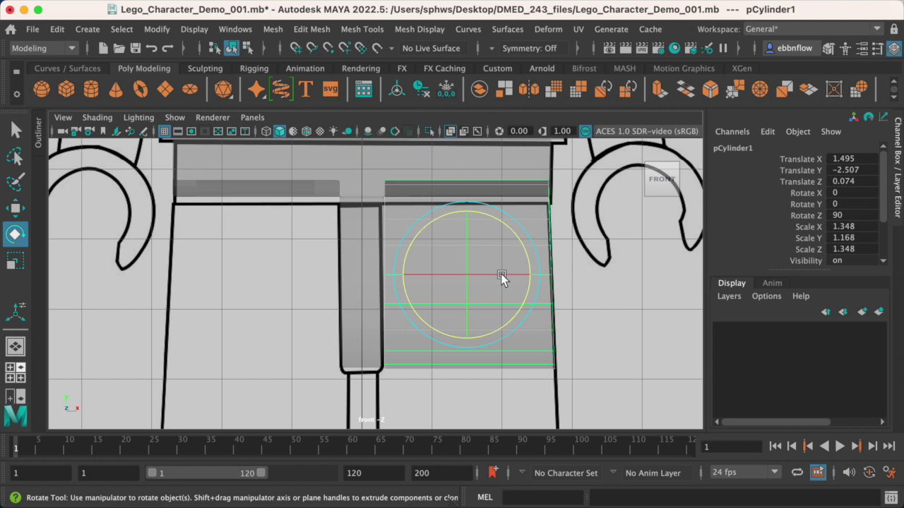
key(space)
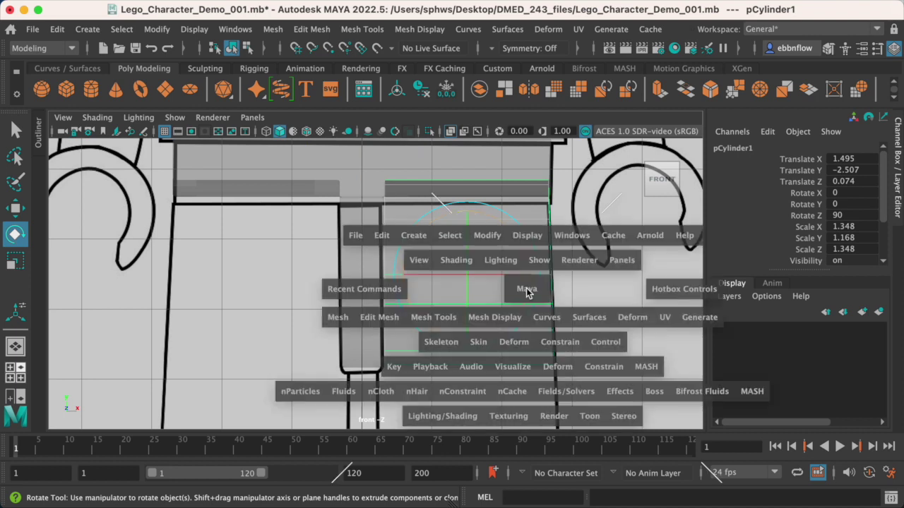
key(space)
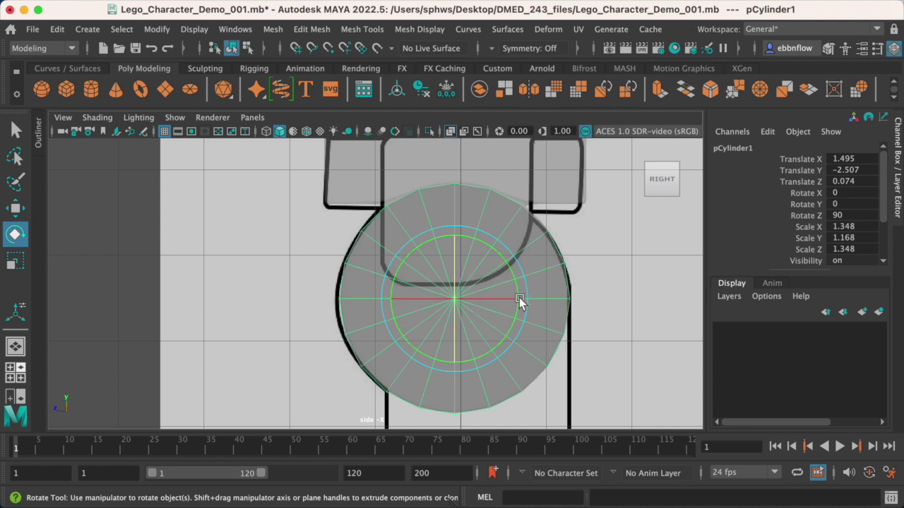
scroll(508, 302, down, 5)
scroll(423, 275, up, 1)
scroll(424, 280, up, 4)
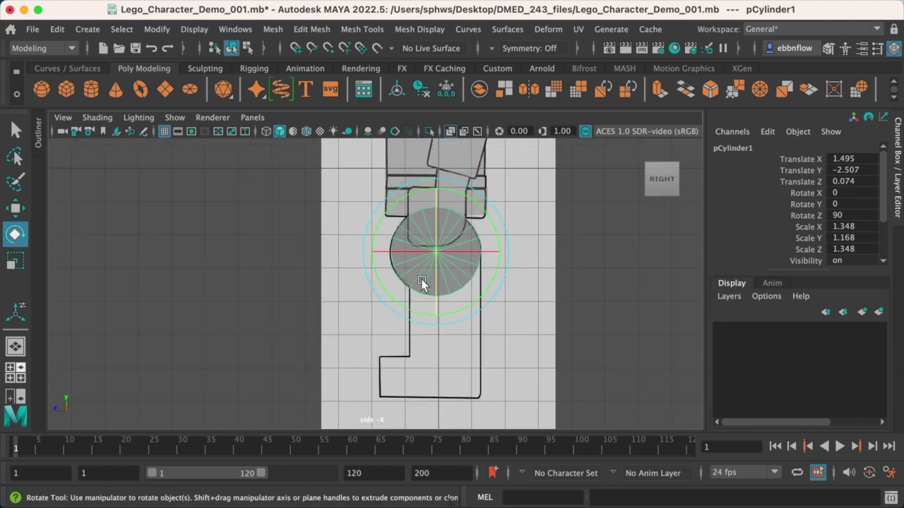
scroll(431, 280, down, 4)
scroll(440, 280, up, 3)
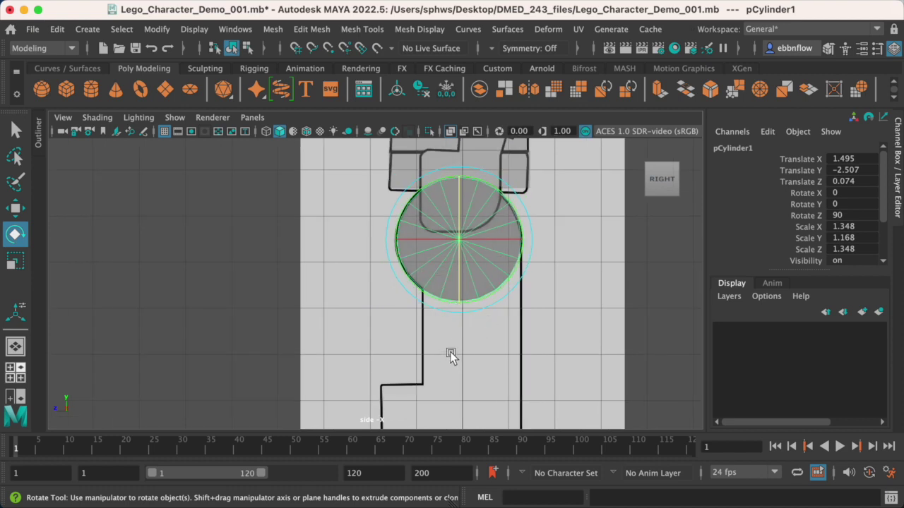
scroll(459, 306, up, 2)
scroll(459, 306, up, 4)
scroll(509, 313, down, 3)
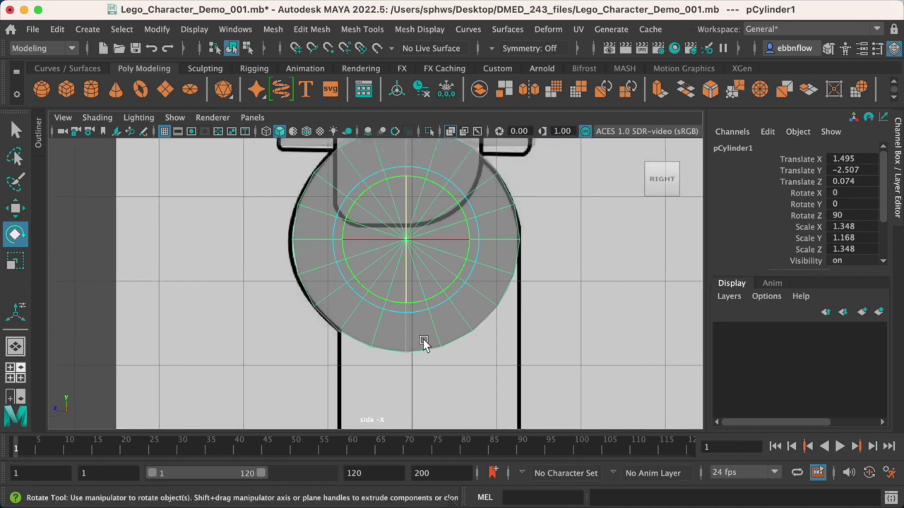
In face mode, select the cylinder's lower faces from the front leg line around to the back leg line.
right_drag(424, 339, 424, 256)
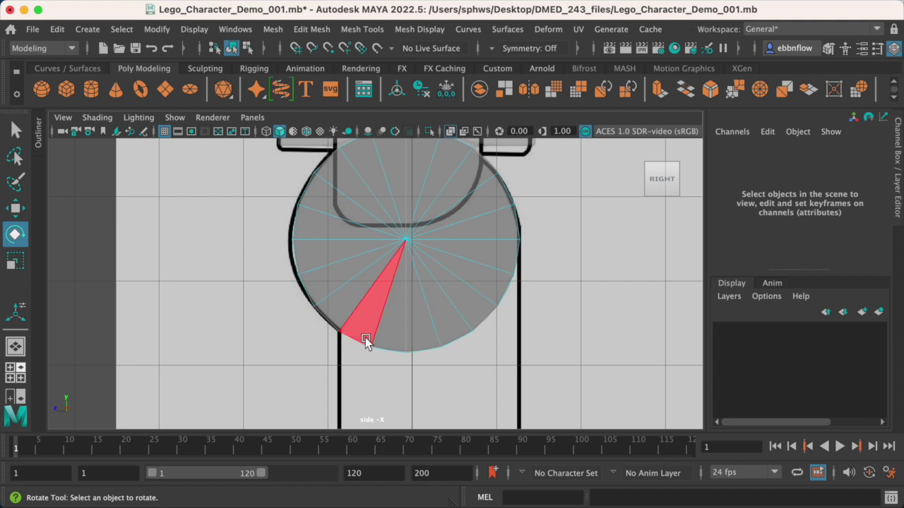
drag(358, 324, 503, 368)
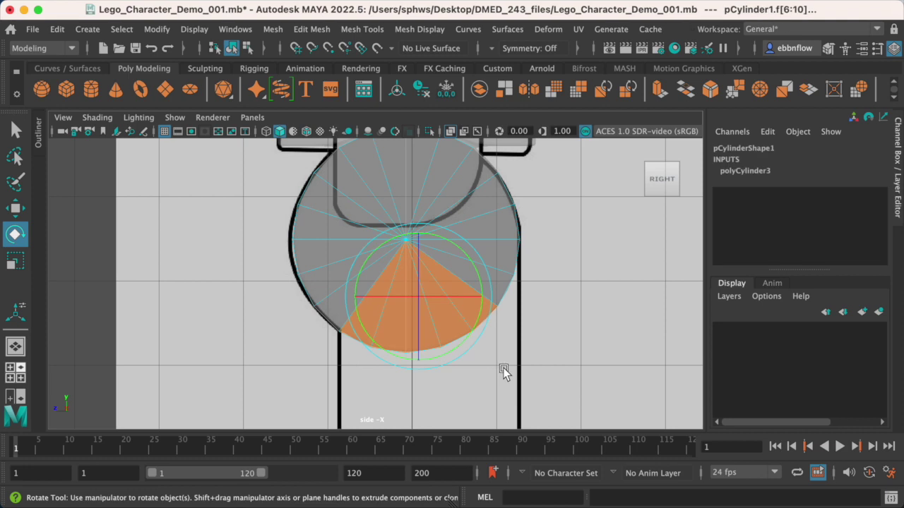
shift+click(524, 291)
shift+click(523, 294)
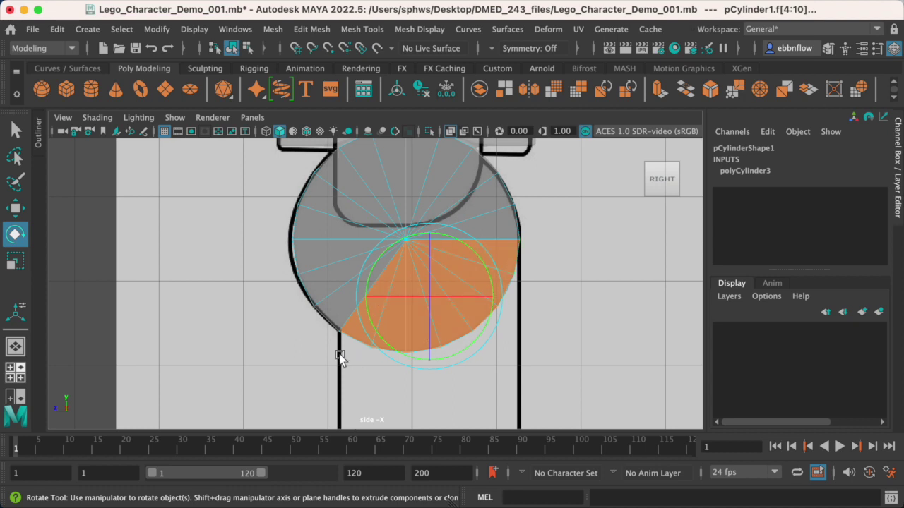
Remove the end-cap faces from the selection, keeping only the lower curved-side faces, and check the selection in perspective.
key(space)
key(space)
alt+drag(557, 259, 468, 259)
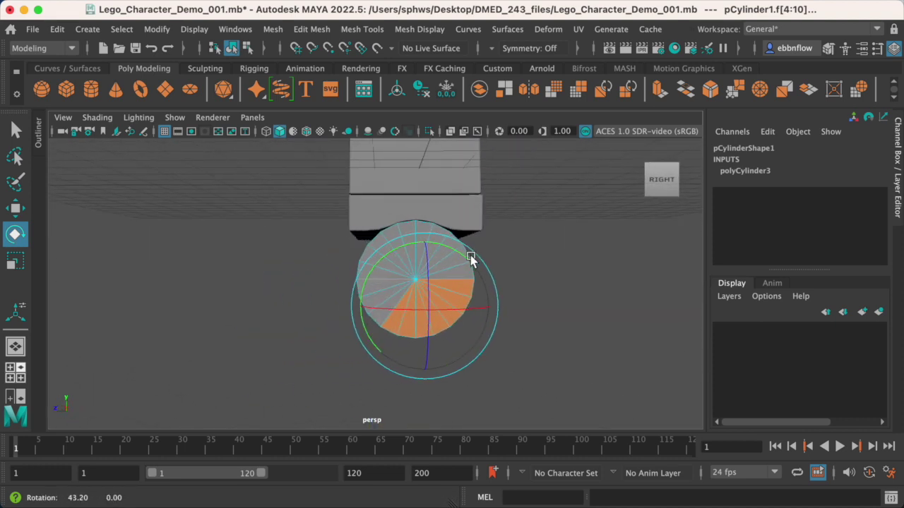
key(space)
key(space)
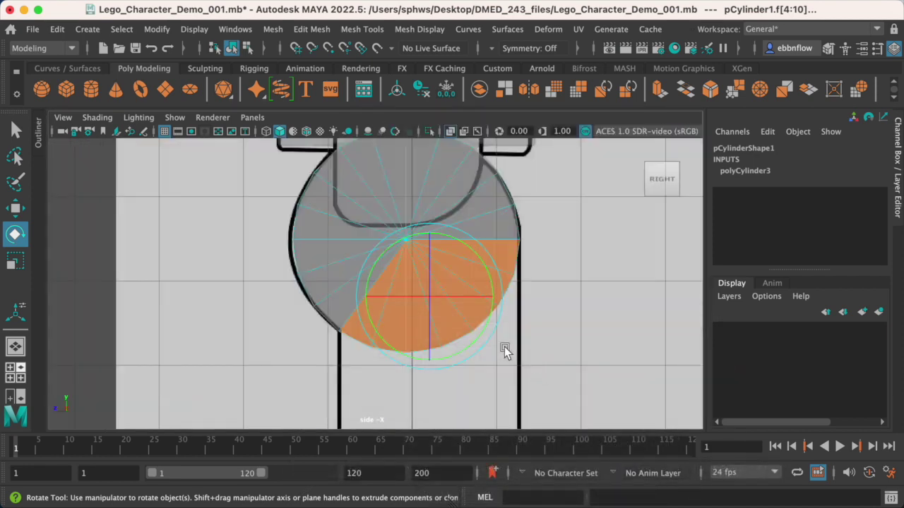
key(q)
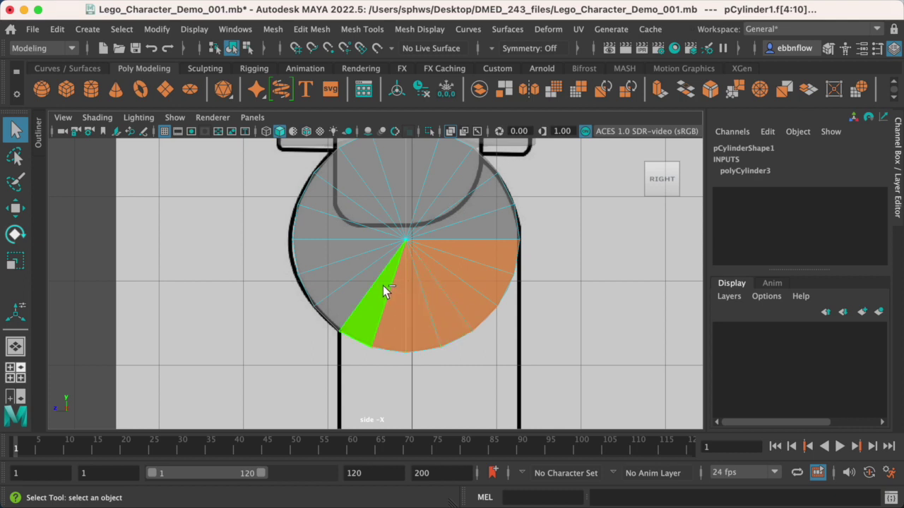
ctrl+drag(385, 283, 446, 296)
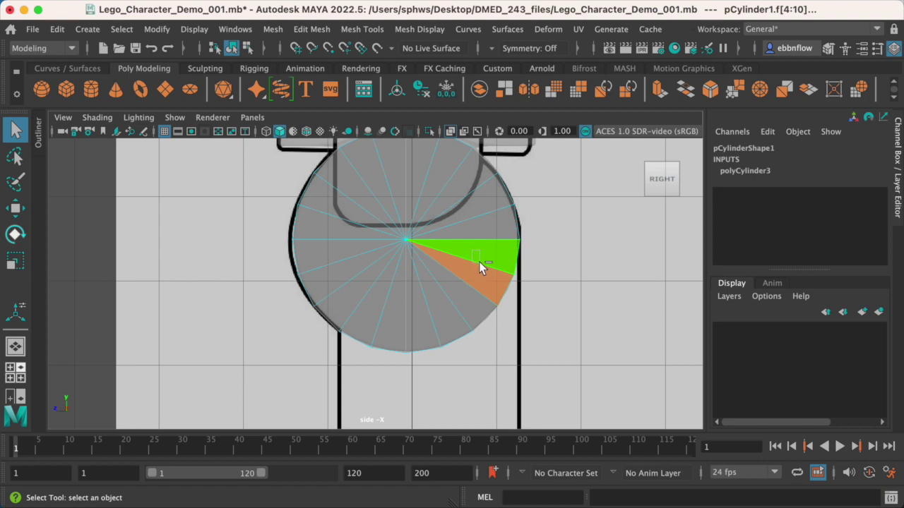
click(565, 297)
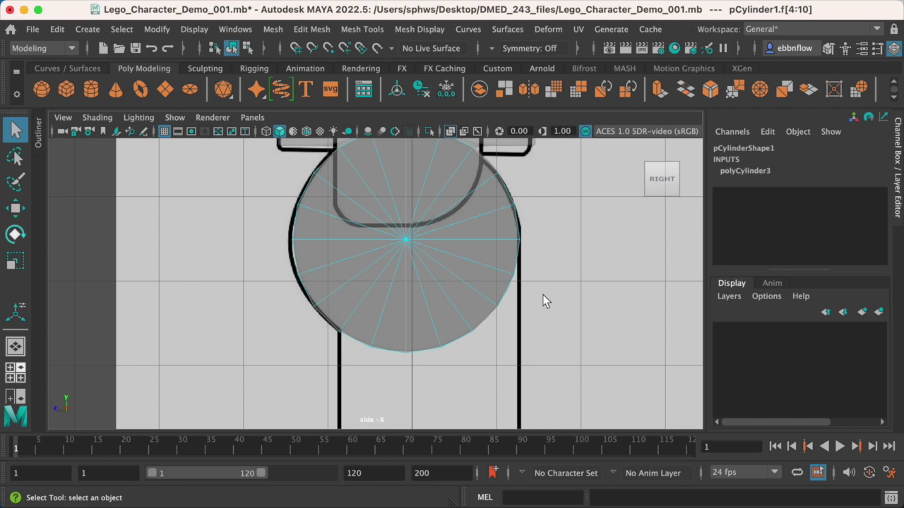
key(space)
key(space)
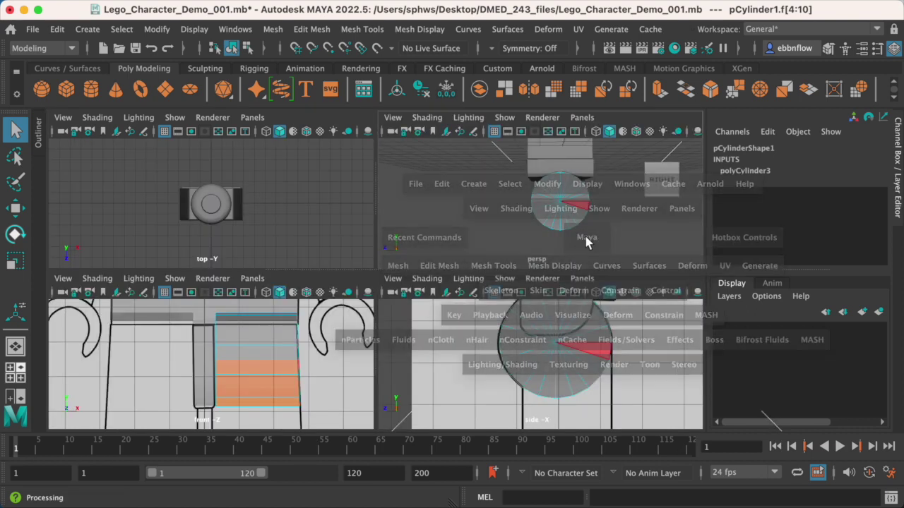
mouse_move(523, 252)
alt+mouse_down()
mouse_move(437, 229)
mouse_move(438, 242)
mouse_move(525, 257)
mouse_move(533, 245)
mouse_move(537, 254)
alt+mouse_up()
key(space)
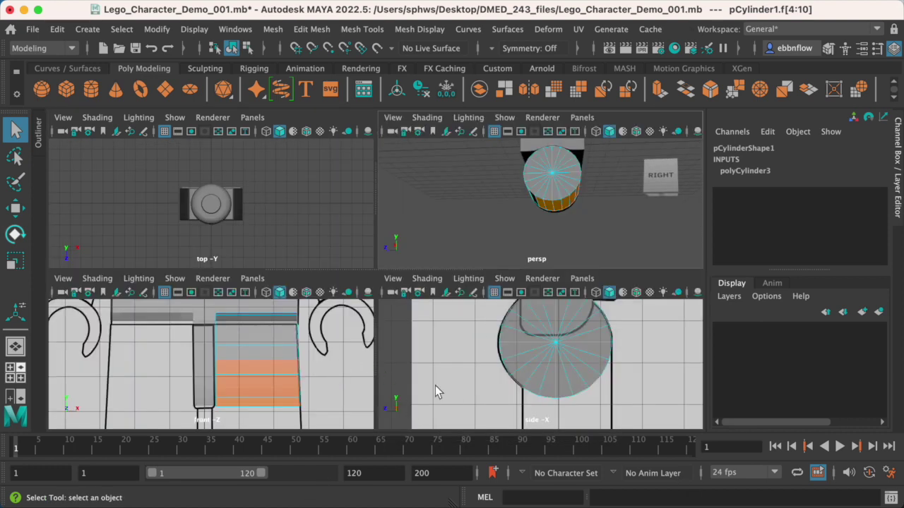
In the side view, extrude the selected lower faces and move them straight down partway along the leg outline.
key(space)
scroll(443, 247, down, 5)
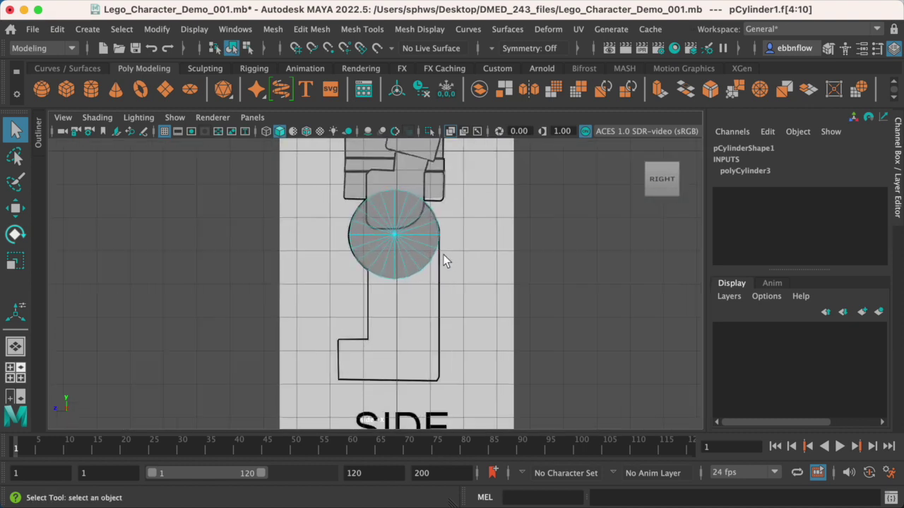
scroll(443, 257, up, 5)
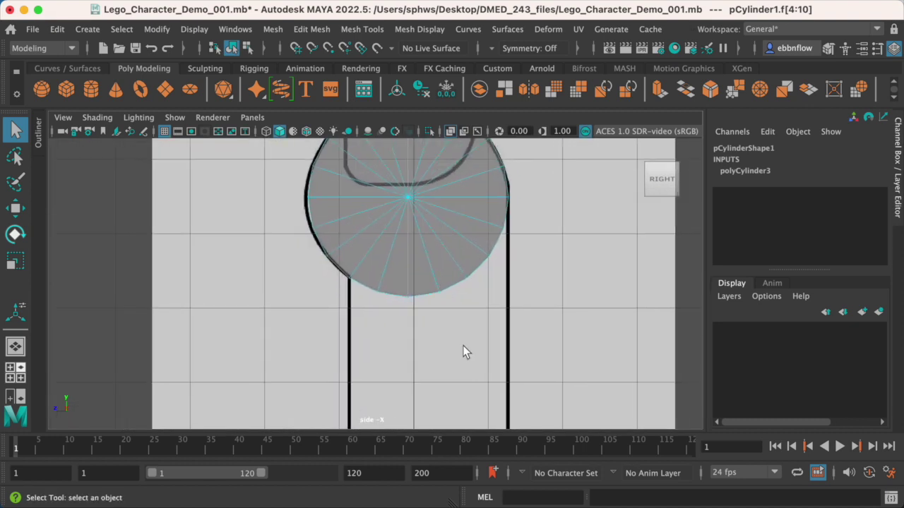
key(ctrl+e)
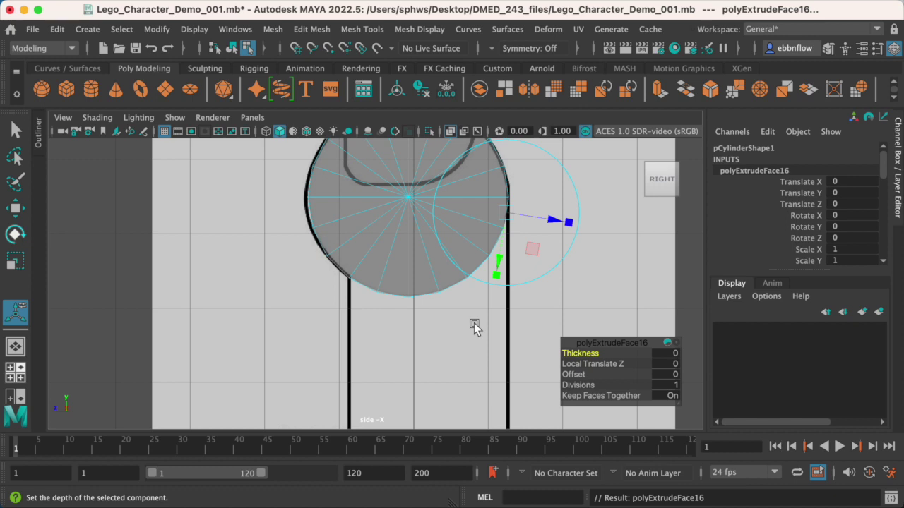
key(w)
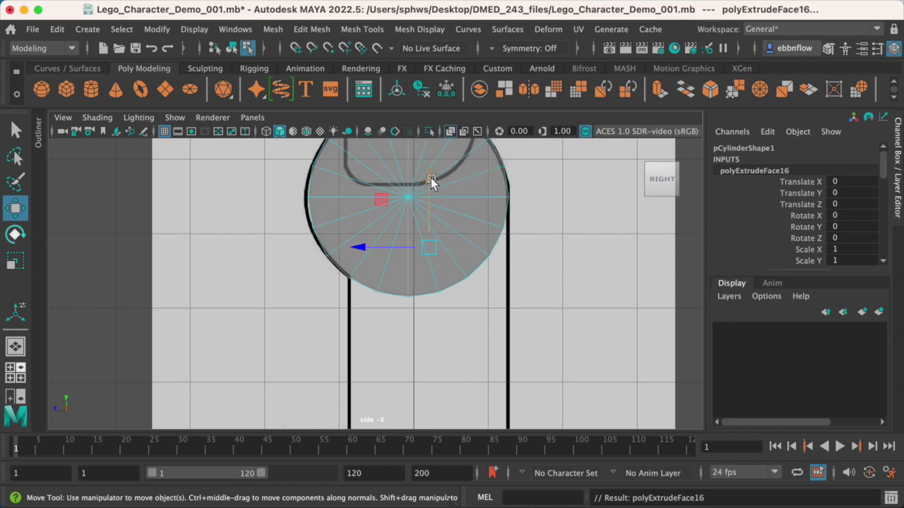
drag(430, 182, 443, 287)
alt+middle_drag(443, 287, 447, 247)
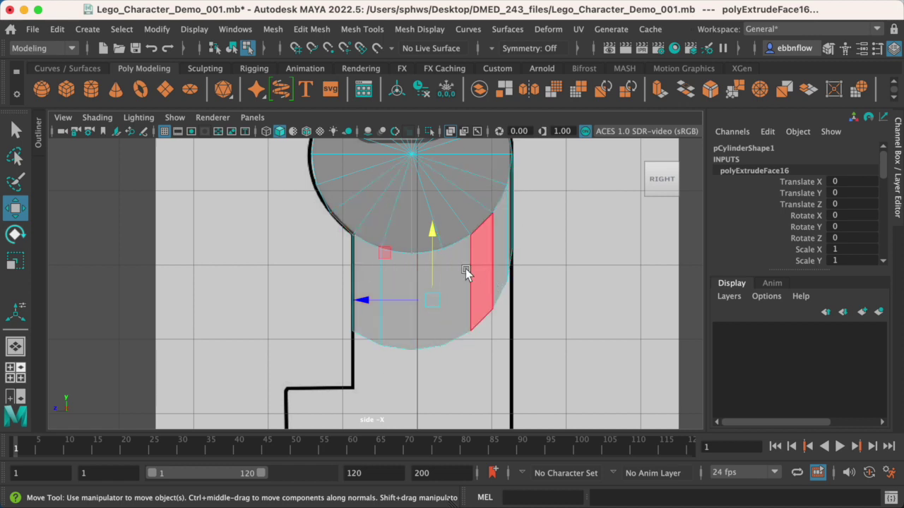
Try pulling the extruded faces down to the foot, to about -6.607 in Y.
scroll(491, 276, down, 5)
drag(395, 221, 400, 283)
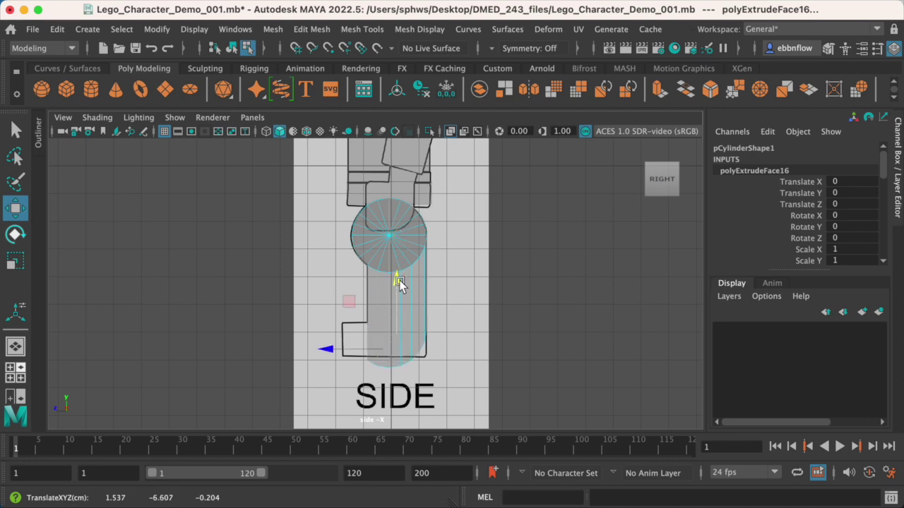
scroll(400, 282, up, 5)
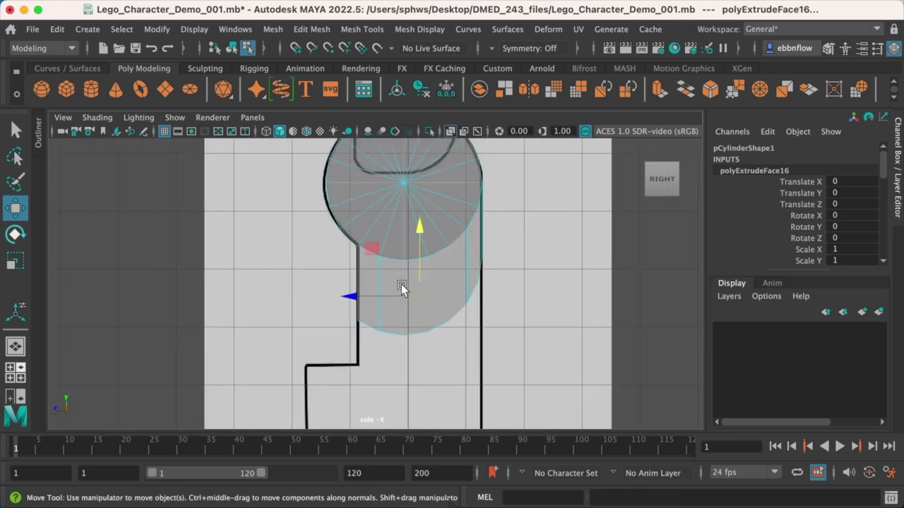
scroll(402, 282, up, 3)
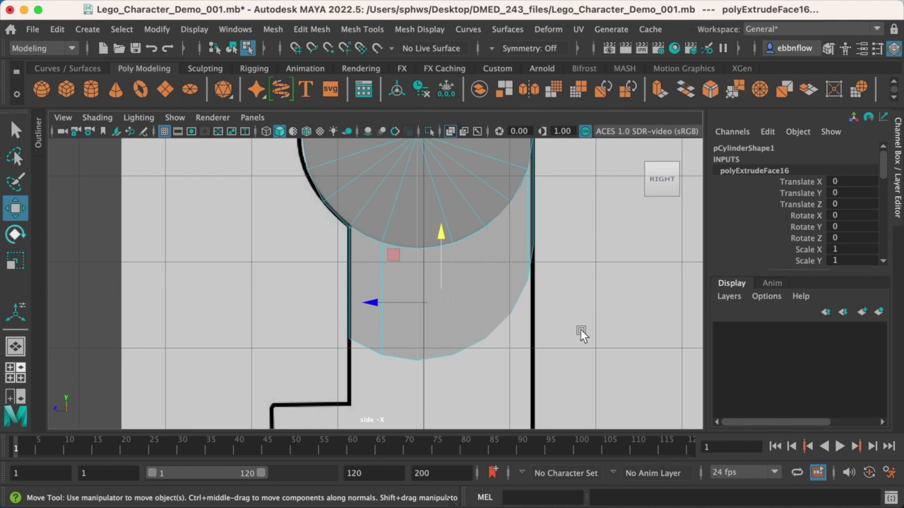
Flatten the extruded faces vertically into a straight bottom edge and position them at about -4.530 in Y.
key(r)
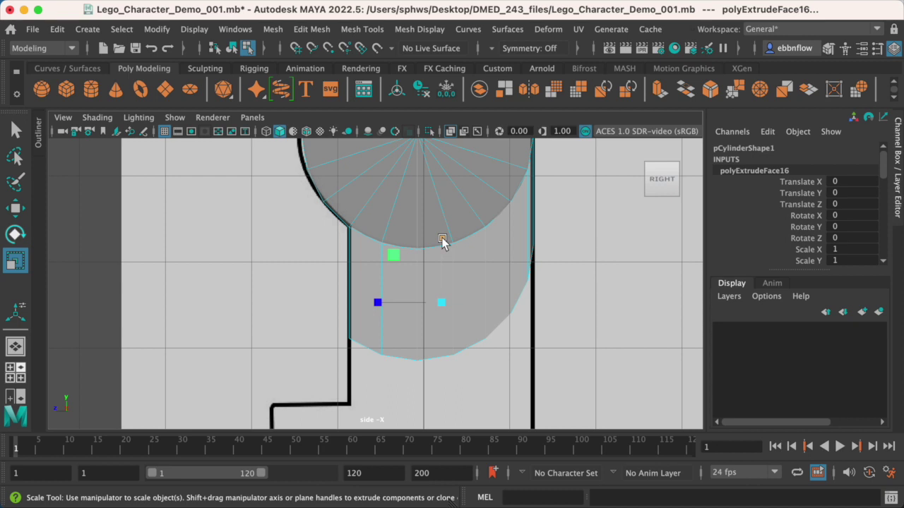
drag(440, 239, 452, 344)
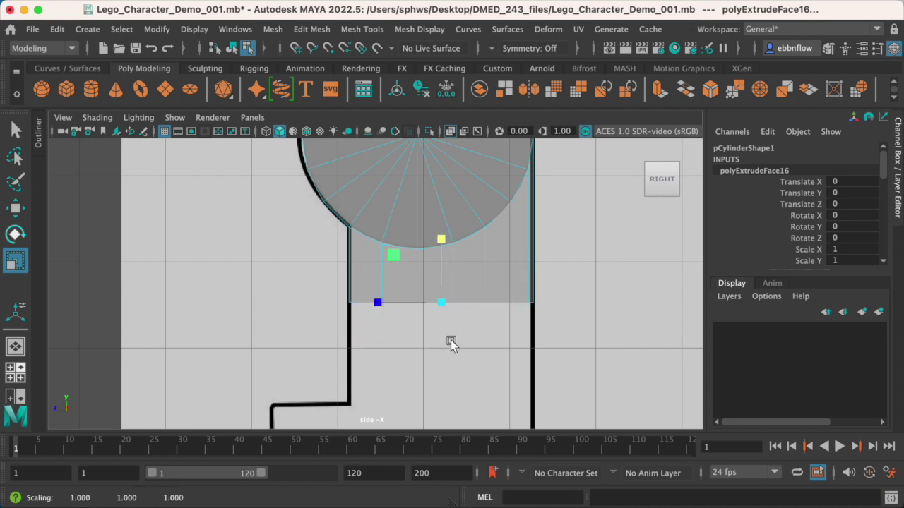
key(w)
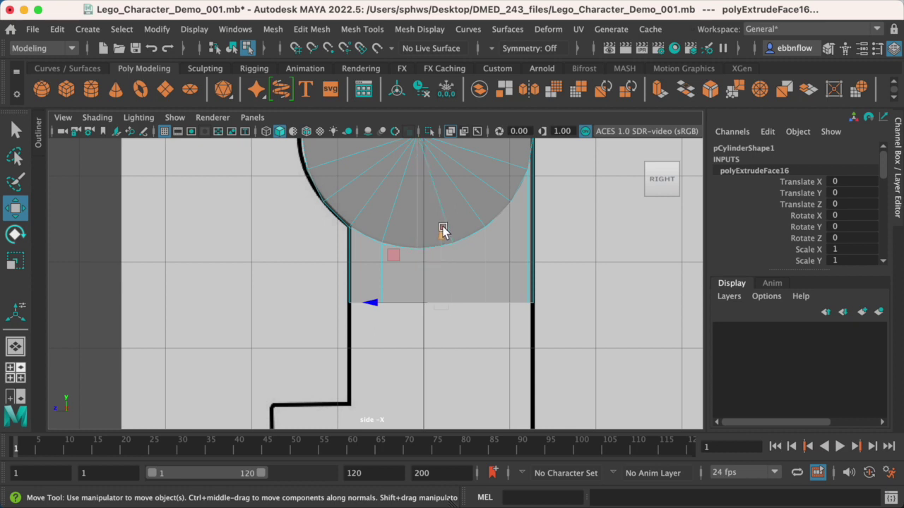
drag(442, 227, 412, 232)
scroll(448, 265, down, 5)
scroll(416, 233, up, 3)
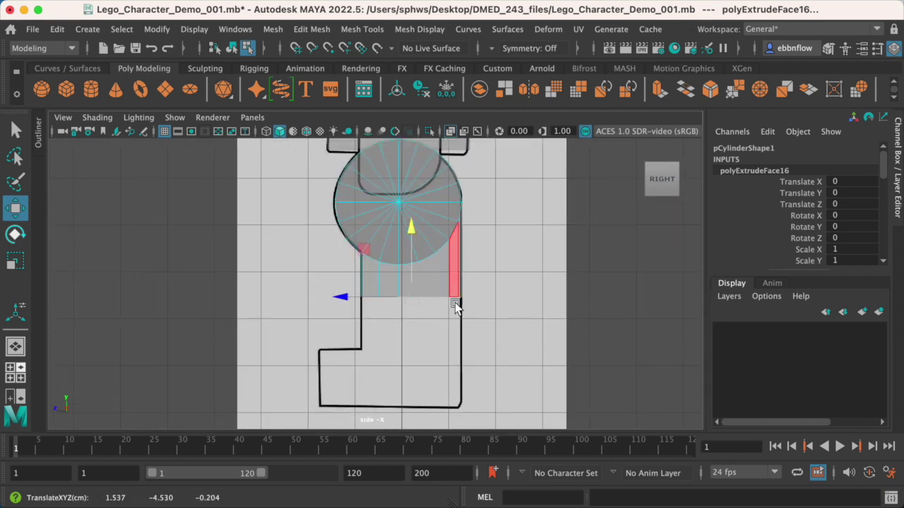
In the front view, select the extruded section's lower outer corner vertices and scale them flat along X so they line up.
scroll(434, 299, up, 5)
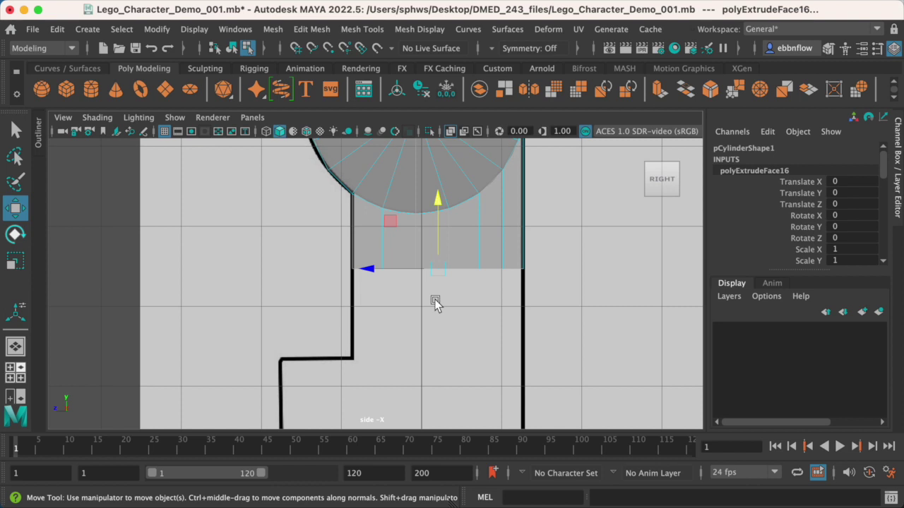
key(space)
key(space)
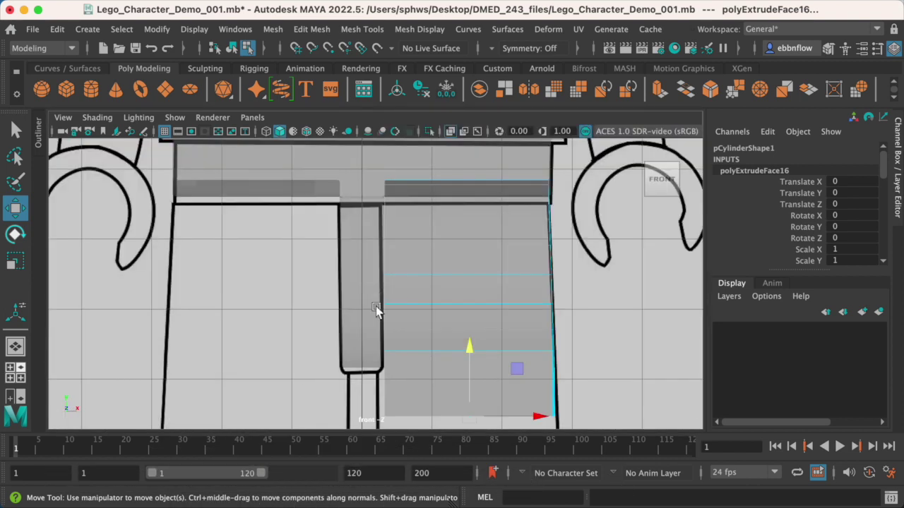
scroll(385, 219, up, 3)
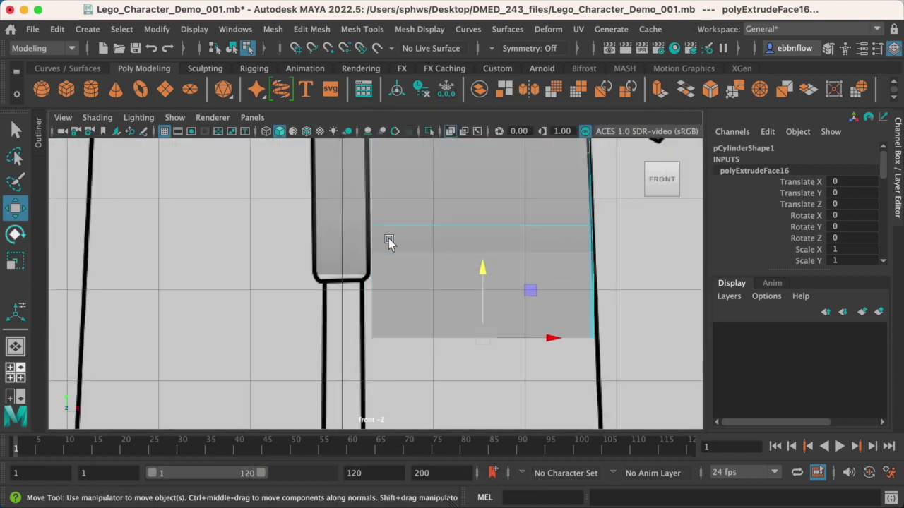
scroll(389, 240, down, 5)
scroll(389, 241, up, 4)
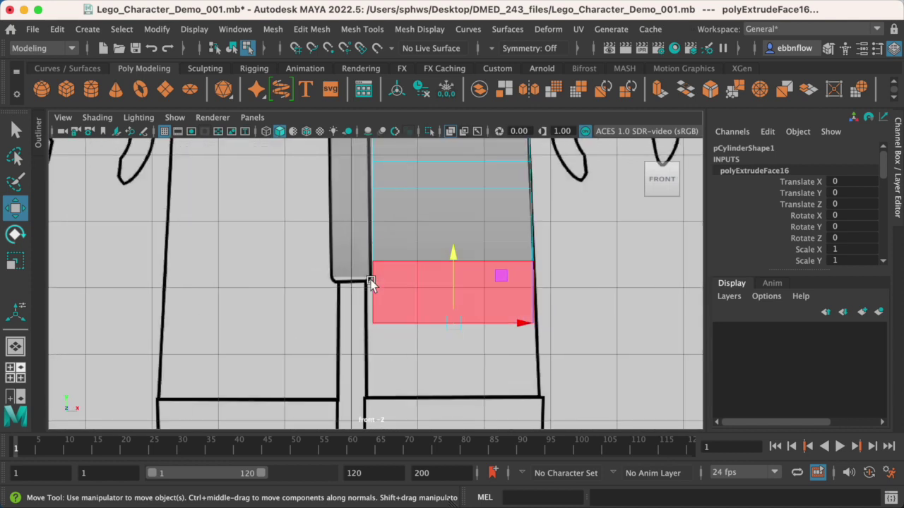
scroll(372, 305, up, 3)
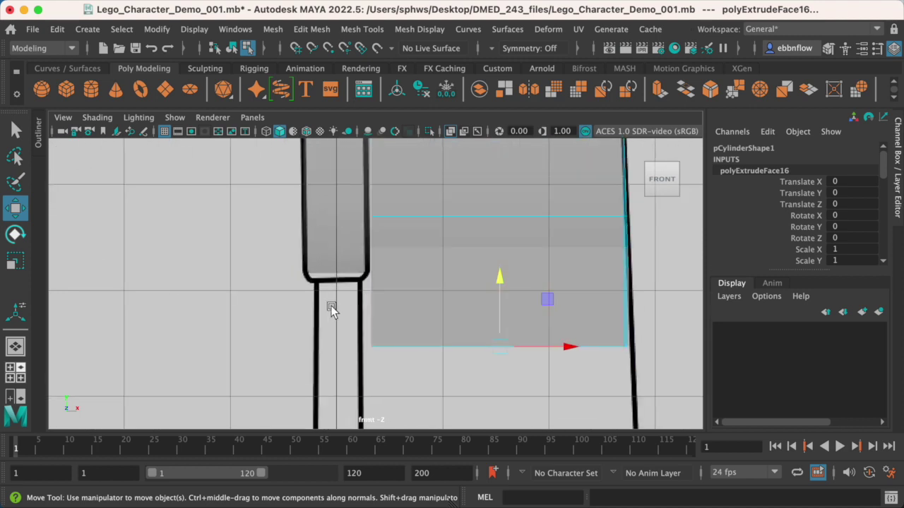
alt+middle_drag(535, 302, 445, 317)
scroll(453, 321, down, 3)
scroll(448, 325, up, 5)
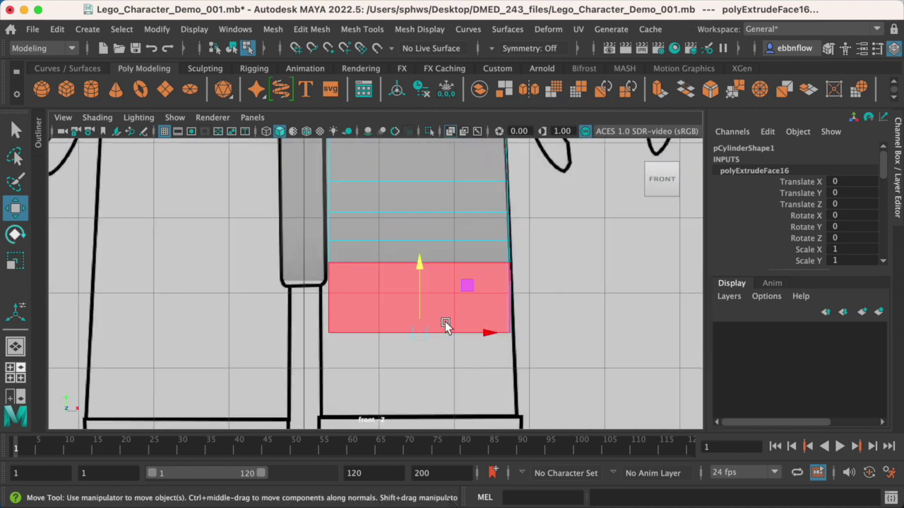
right_drag(571, 351, 493, 209)
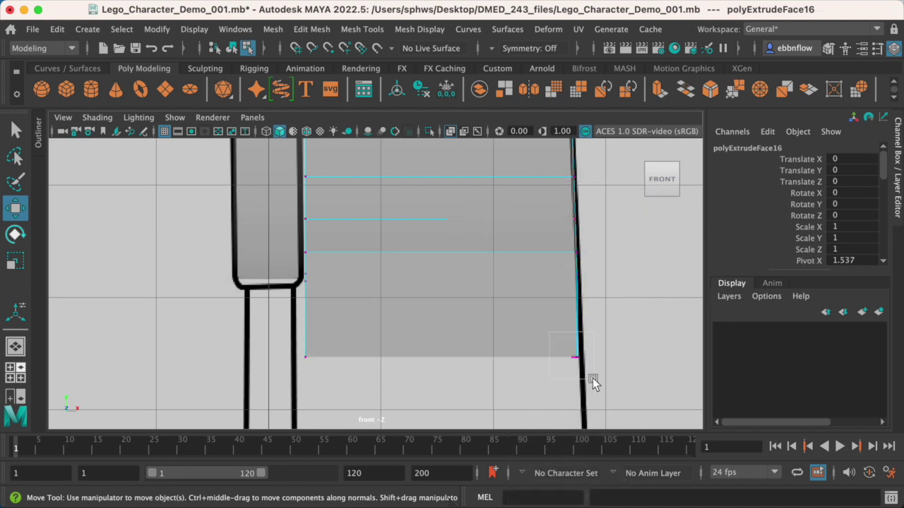
drag(592, 377, 594, 382)
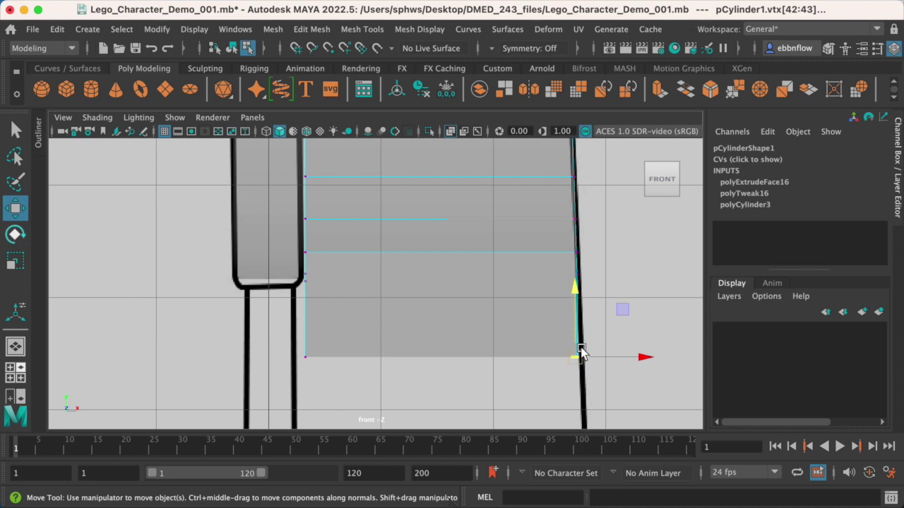
key(r)
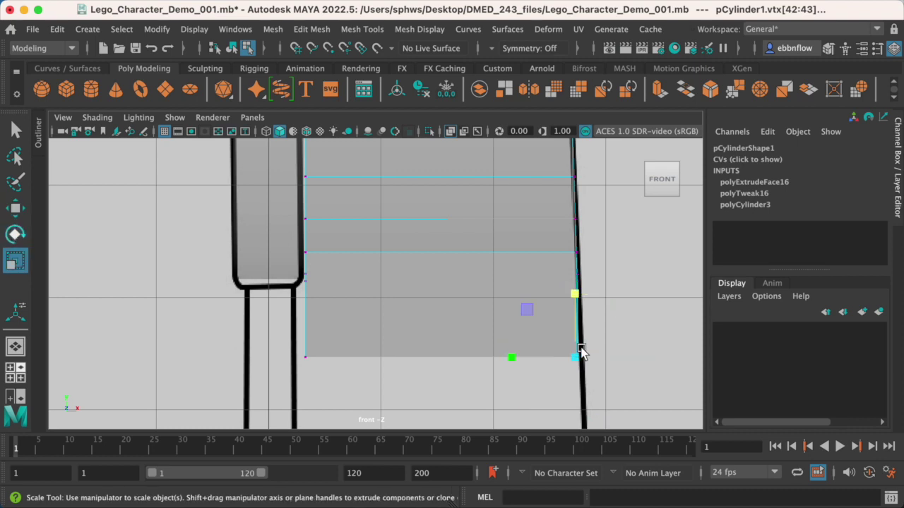
click(512, 359)
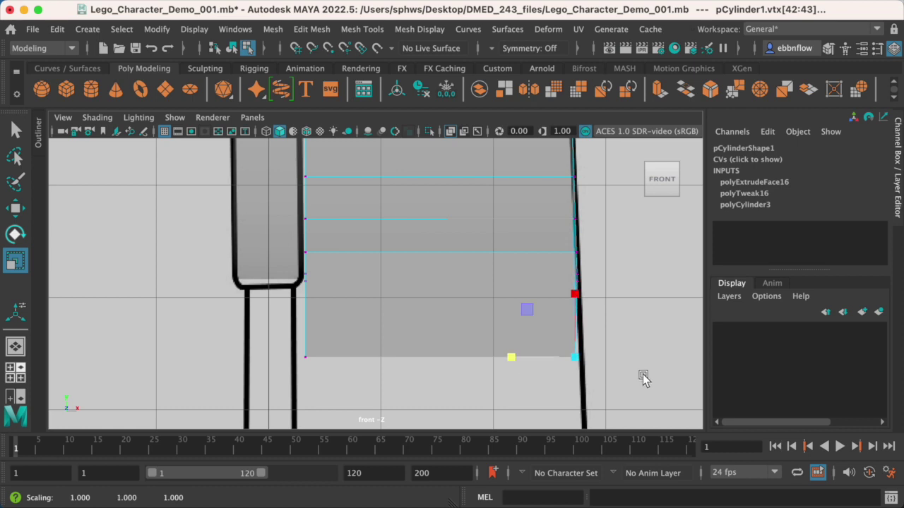
Move the aligned corner vertices outward onto the leg's slanted outline, to about 2.776 in X.
key(w)
drag(644, 358, 654, 360)
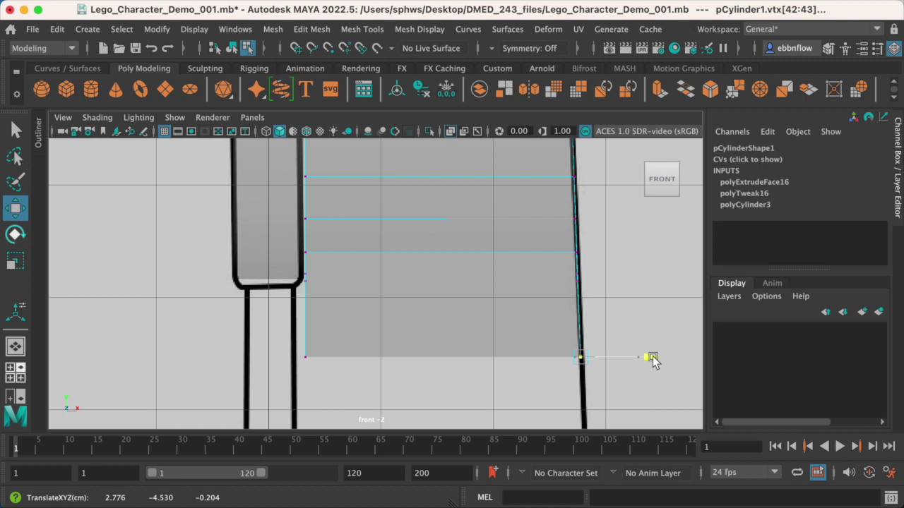
drag(654, 360, 653, 360)
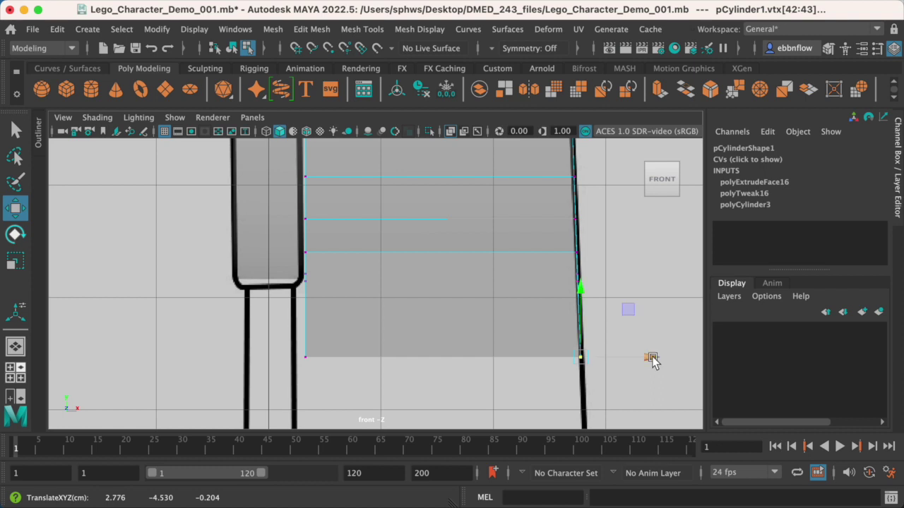
click(653, 360)
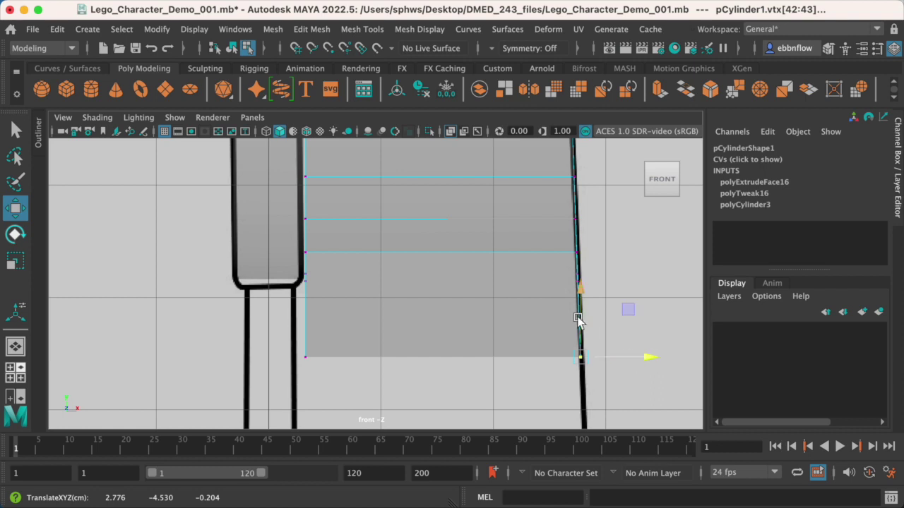
Switch to face selection in the perspective view, select the leg section's bottom faces, and return to the side view.
key(space)
key(space)
alt+drag(548, 214, 547, 246)
right_drag(545, 214, 604, 195)
alt+drag(553, 300, 473, 319)
right_drag(472, 214, 464, 263)
double_click(484, 282)
key(space)
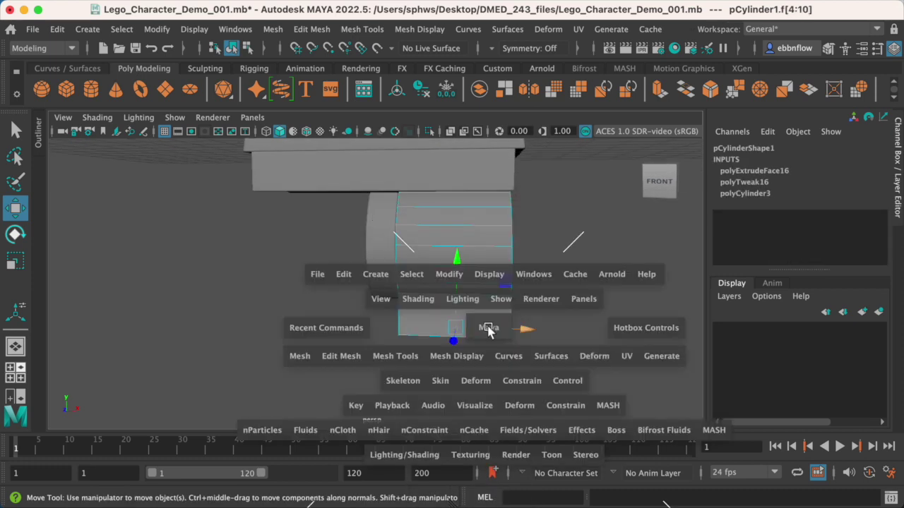
key(space)
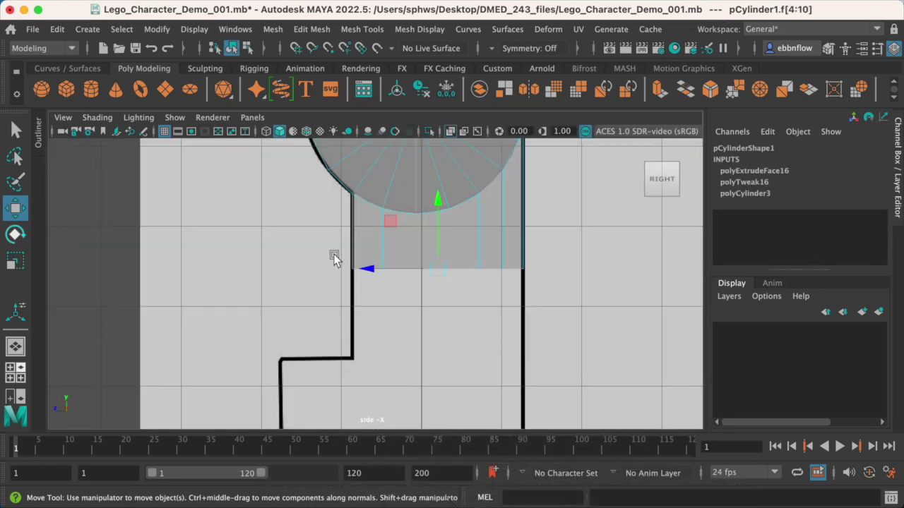
key(shift+period)
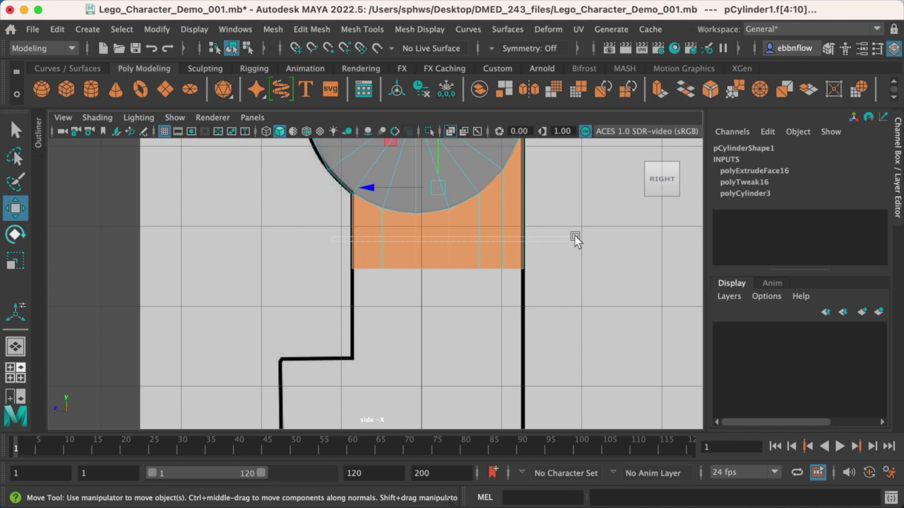
key(space)
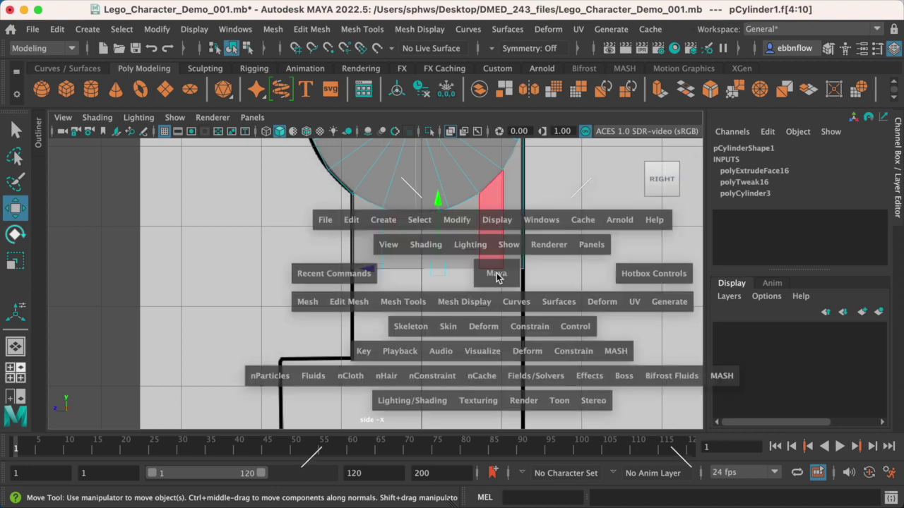
key(space)
Extrude the bottom faces and move them down level with the top of the foot outline, to about -5.646 in Y.
alt+middle_drag(544, 375, 389, 268)
scroll(394, 258, down, 5)
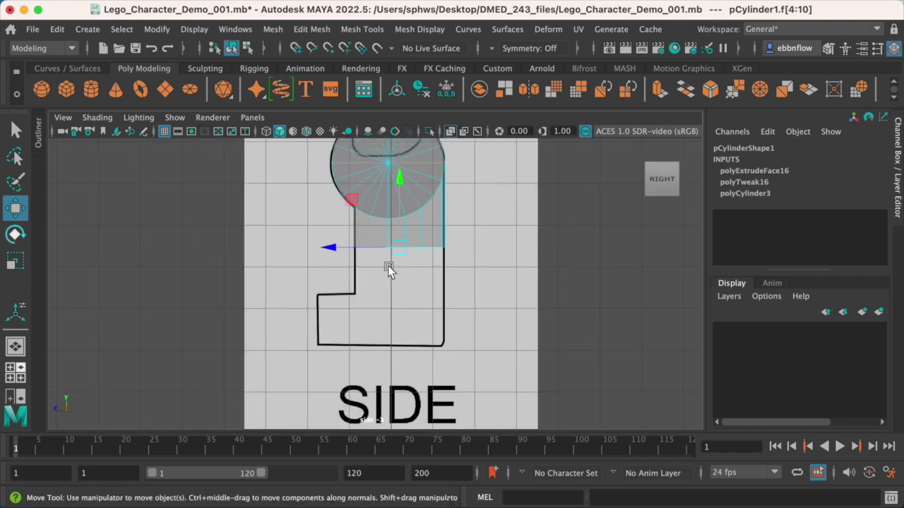
key(ctrl+e)
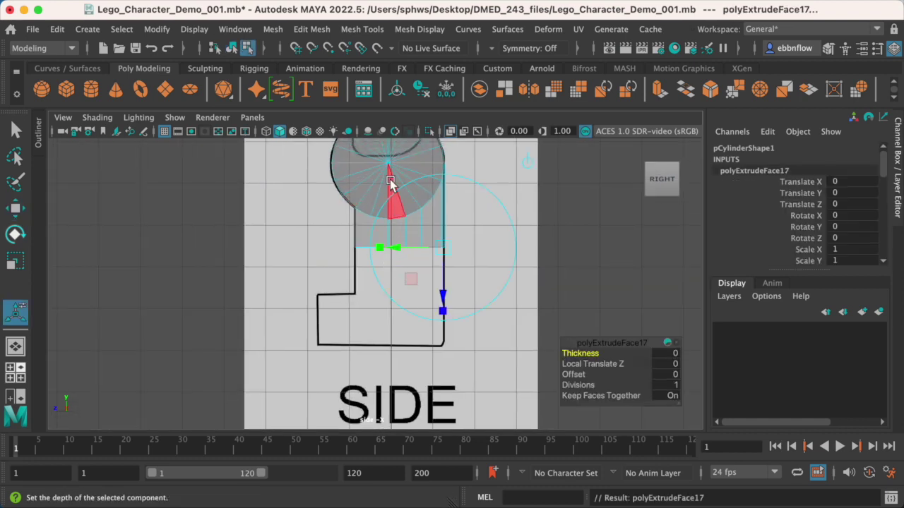
key(w)
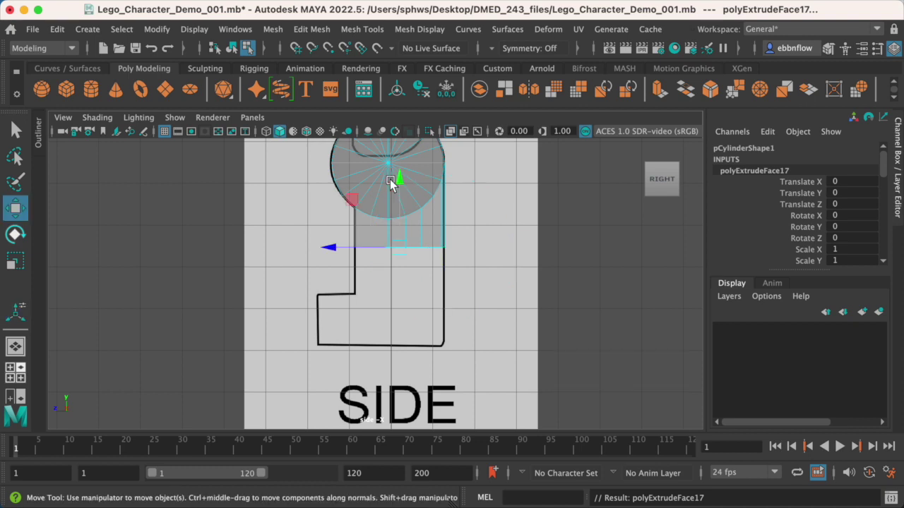
drag(392, 183, 399, 219)
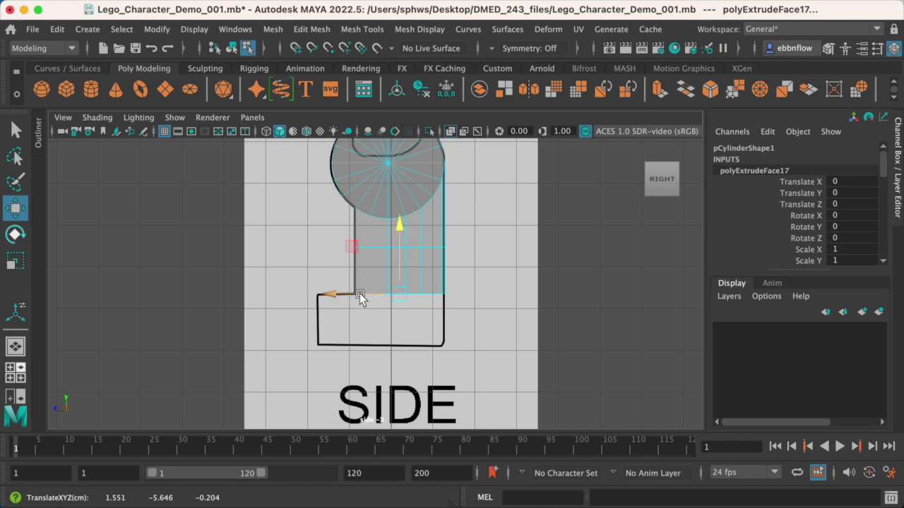
Extrude the bottom faces again and move them down to the sole of the foot outline, to about -6.866 in Y.
key(ctrl+e)
key(w)
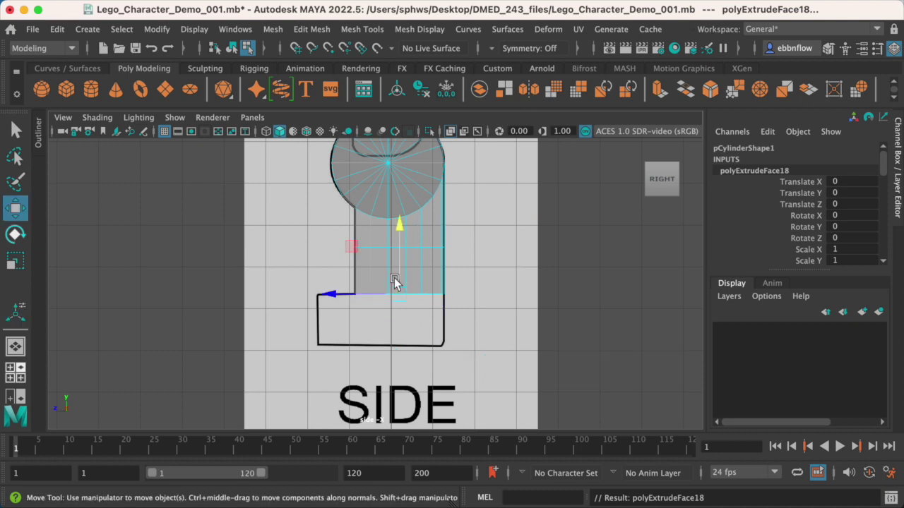
drag(400, 225, 399, 282)
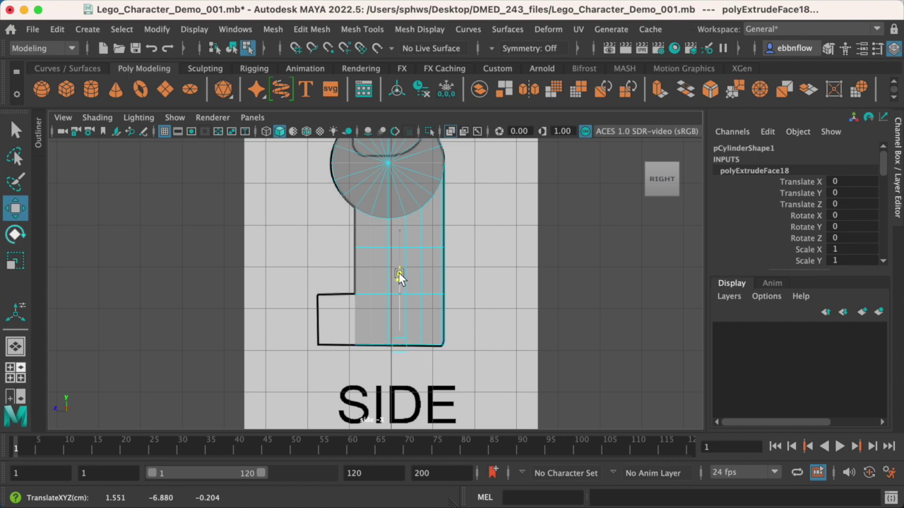
scroll(396, 289, up, 4)
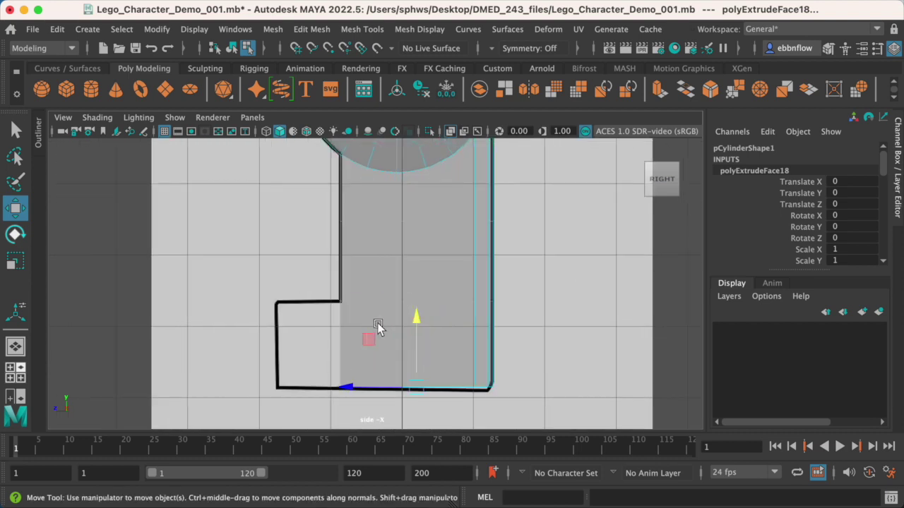
scroll(380, 323, up, 2)
alt+middle_drag(431, 319, 433, 256)
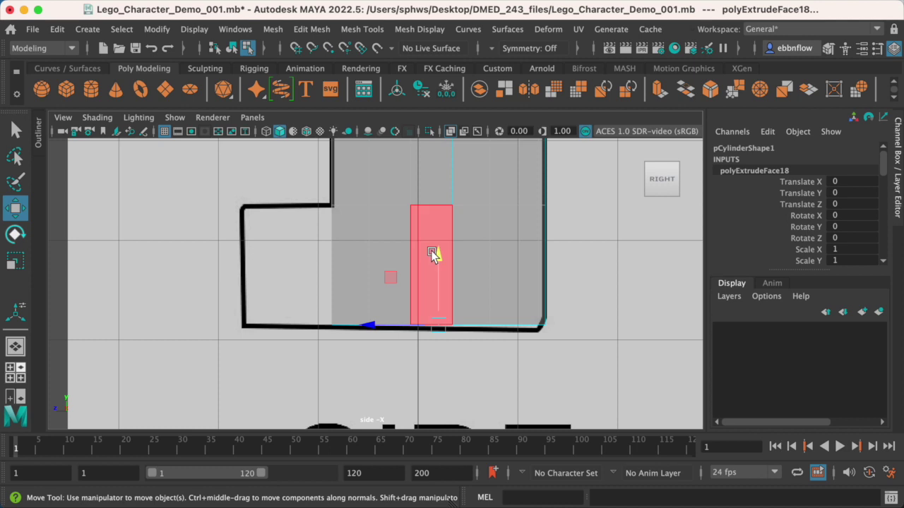
drag(442, 252, 444, 263)
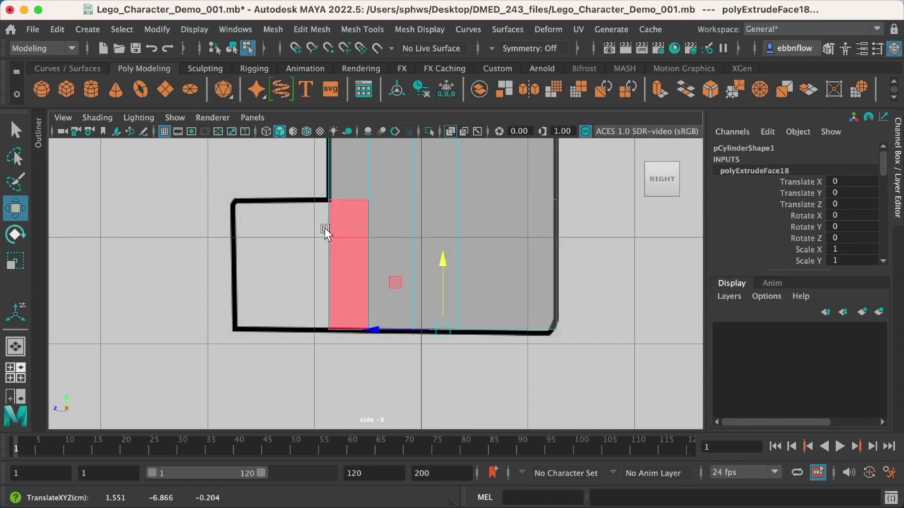
Select the front face of the lowest leg section and extrude it forward to the toe outline, to about 1.766 in Z.
key(space)
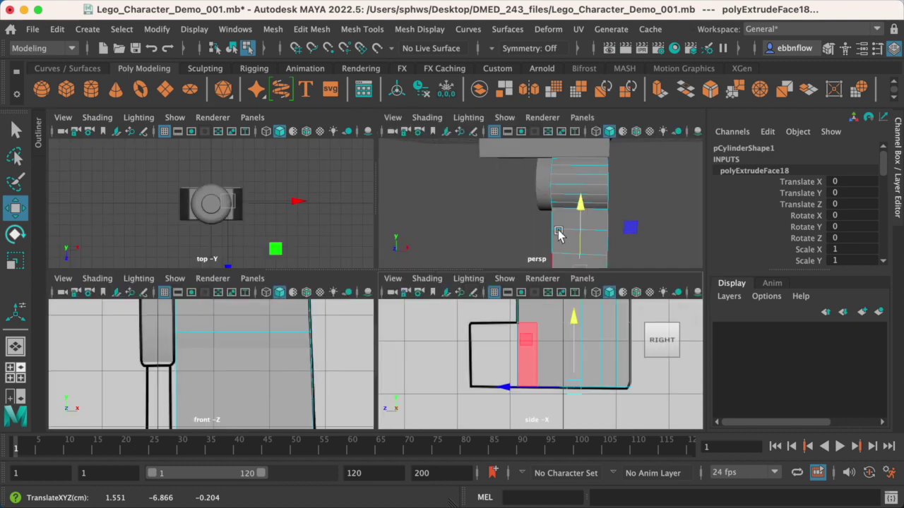
key(space)
alt+drag(559, 248, 486, 286)
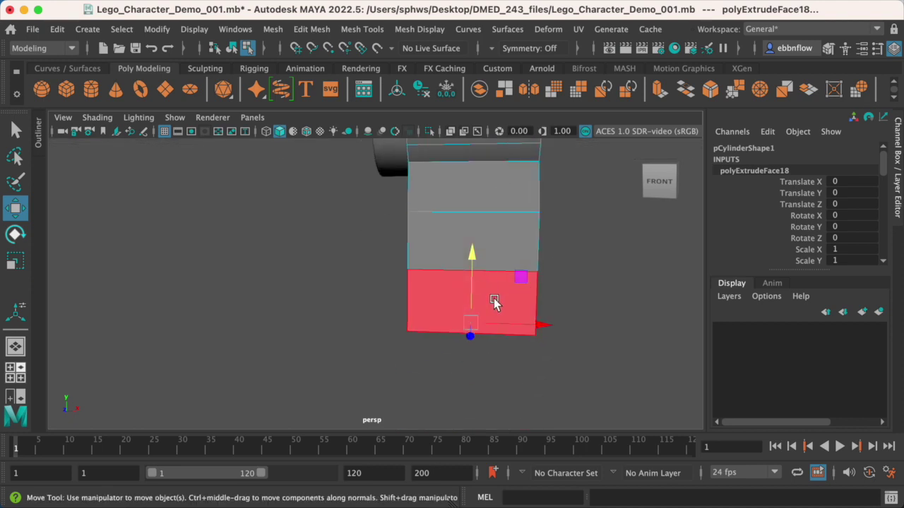
click(494, 303)
key(space)
key(space)
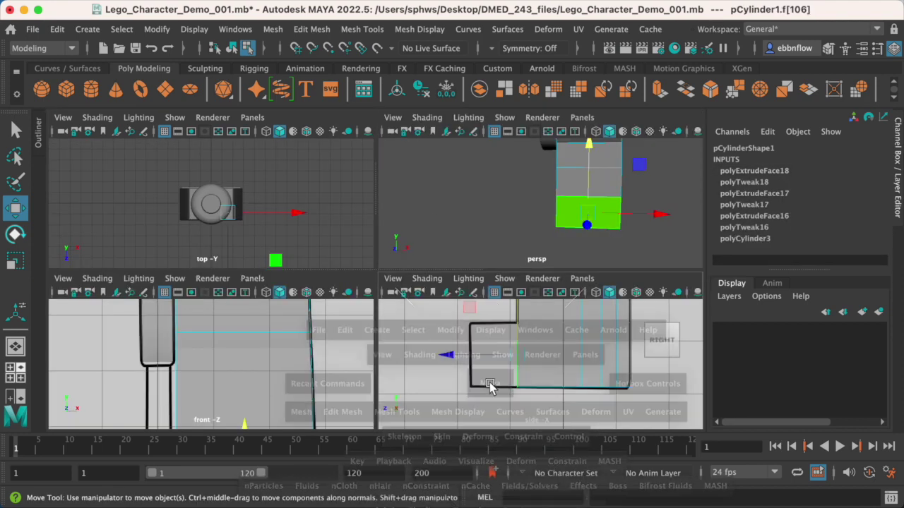
key(ctrl+e)
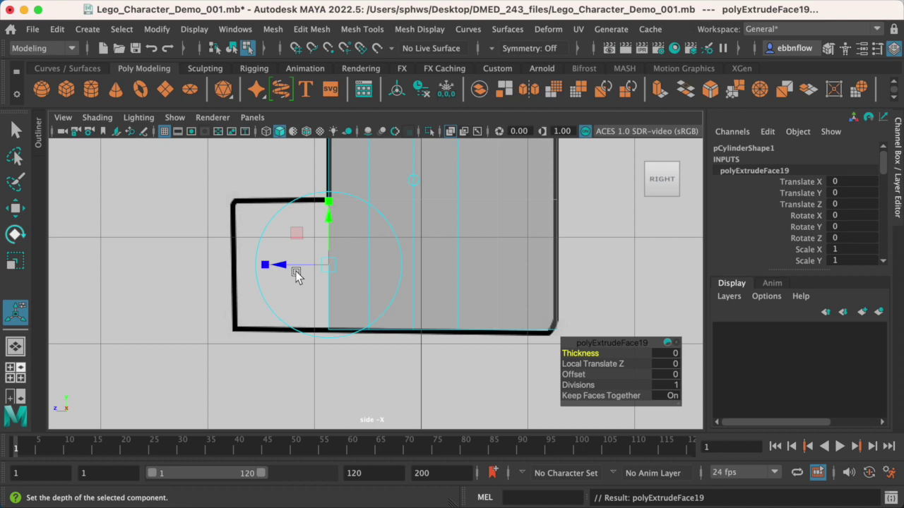
key(w)
drag(259, 263, 162, 269)
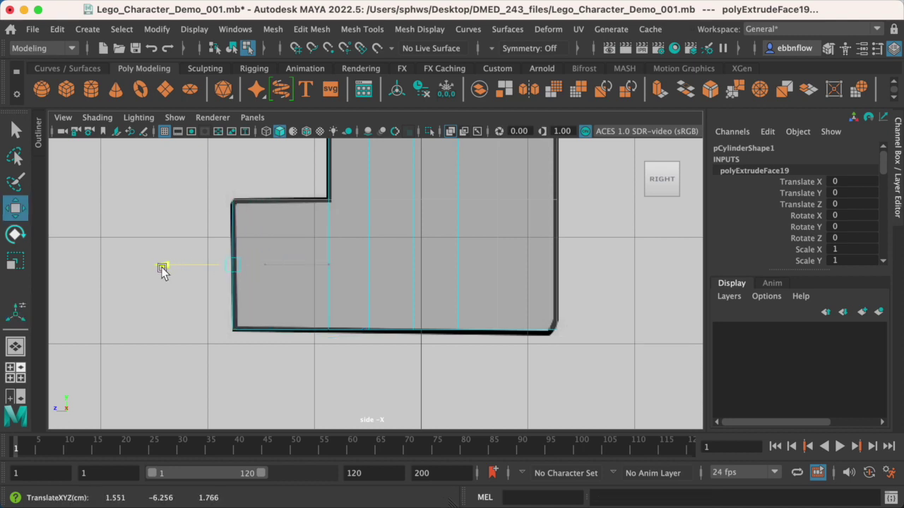
In the front view, switch to vertex selection and select the vertices along the foot section's outer side.
key(space)
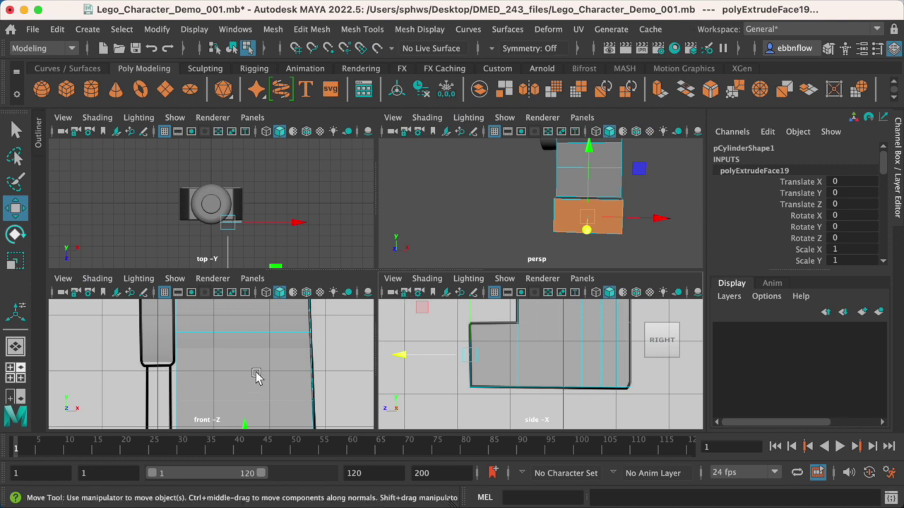
key(space)
alt+middle_drag(438, 342, 418, 180)
alt+middle_drag(529, 302, 485, 253)
scroll(484, 253, down, 3)
scroll(478, 256, up, 2)
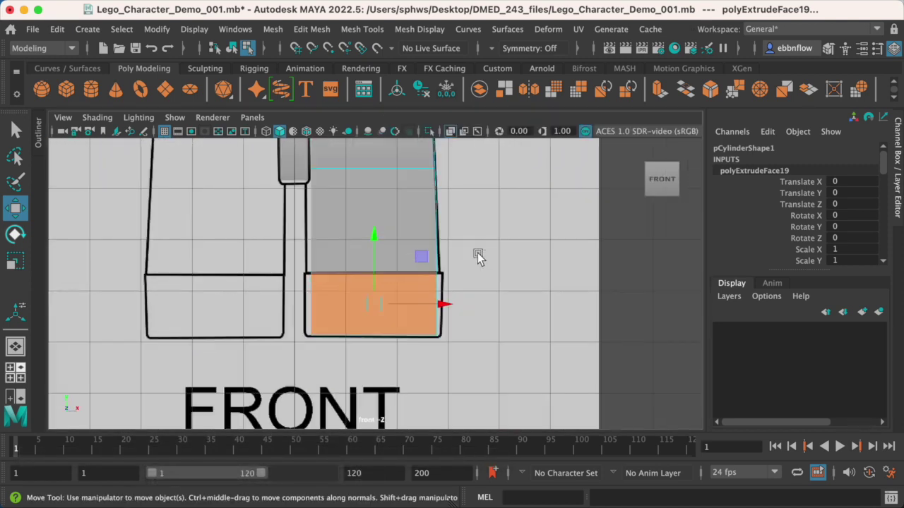
scroll(478, 253, up, 3)
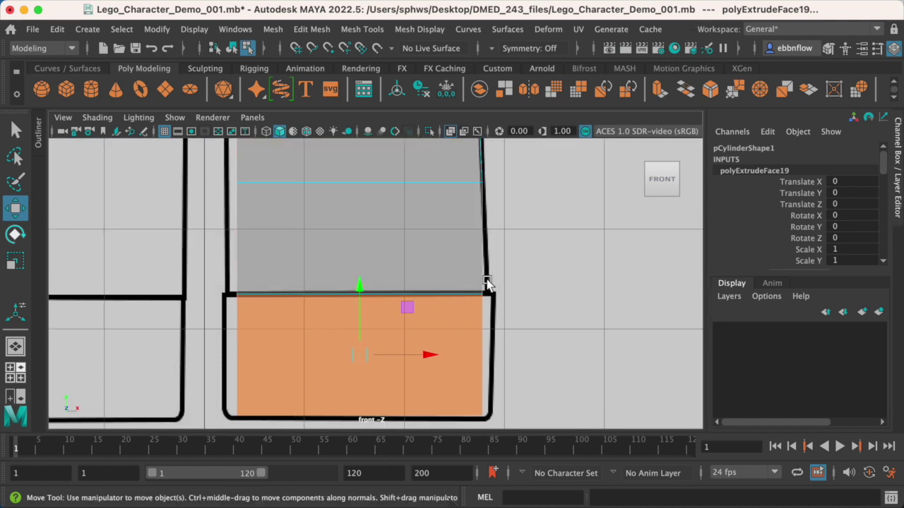
right_drag(471, 214, 392, 219)
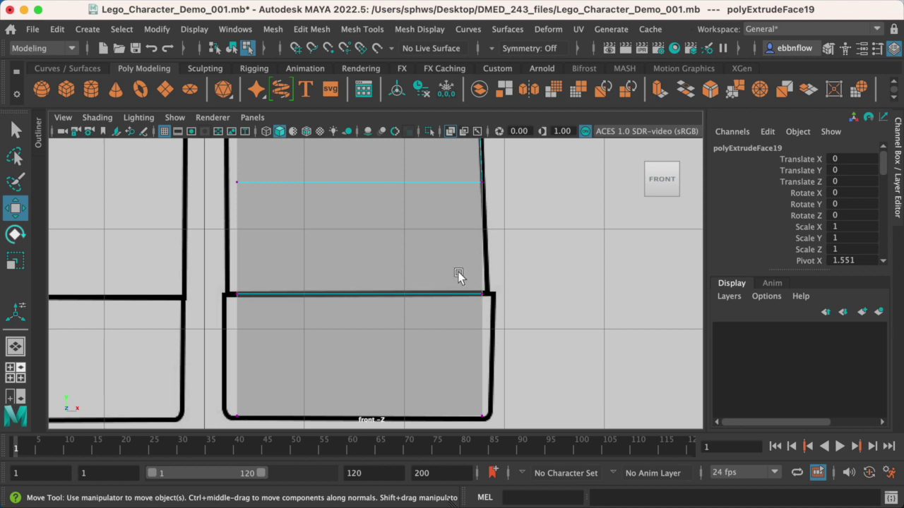
drag(523, 432, 517, 432)
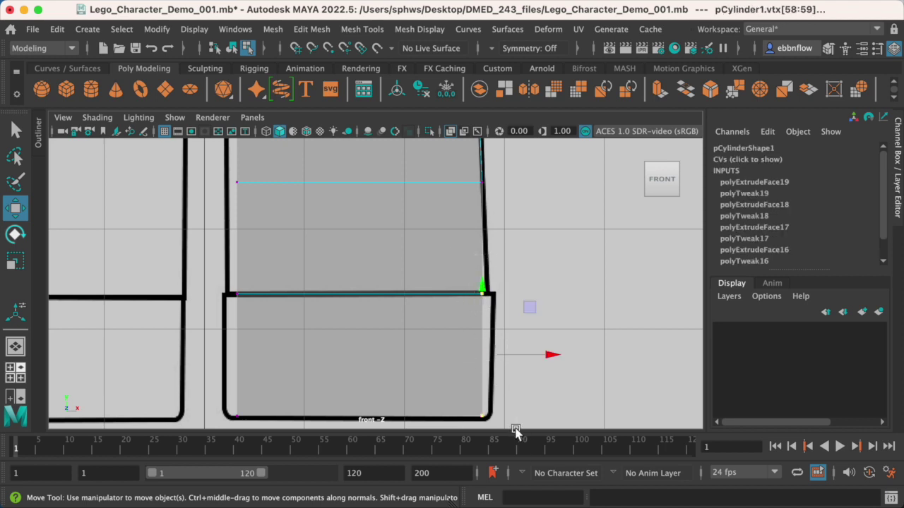
Check the selected foot vertices in the side view, and move them outward to the front outline, to about 2.840 in X.
key(space)
key(space)
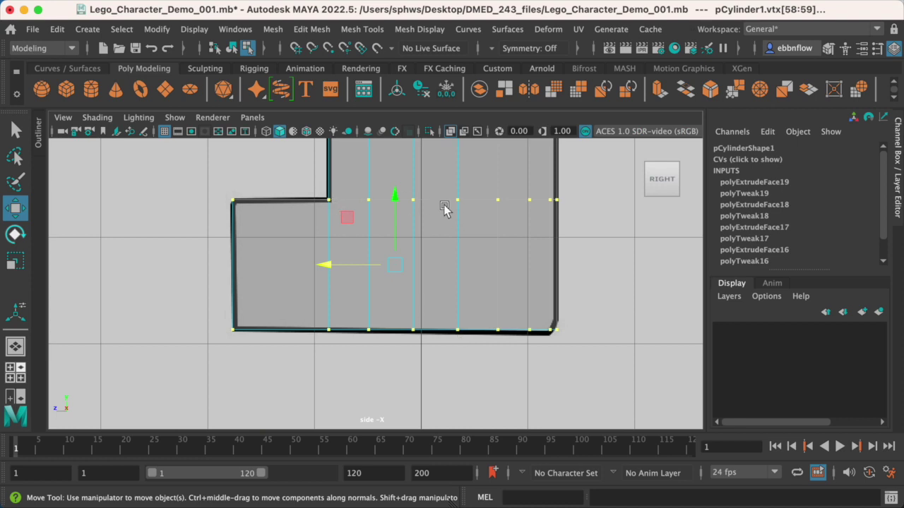
key(space)
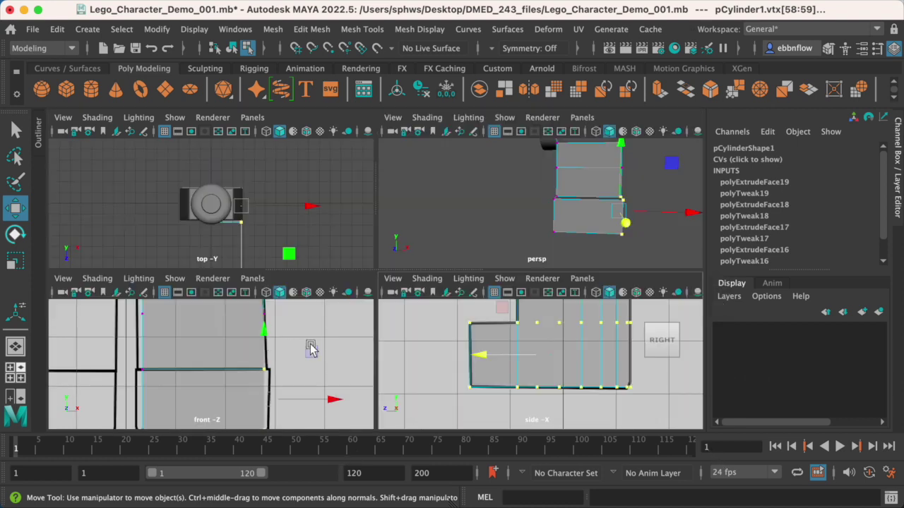
key(space)
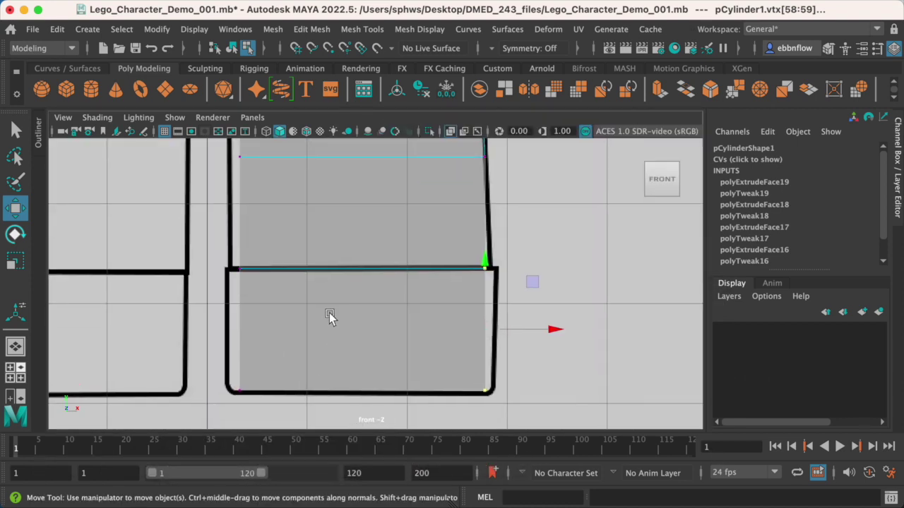
drag(561, 331, 570, 331)
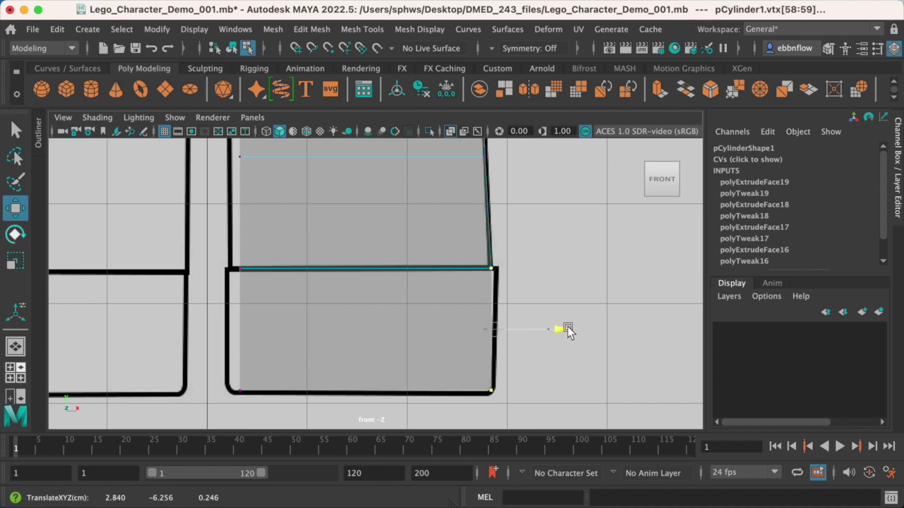
drag(569, 331, 569, 330)
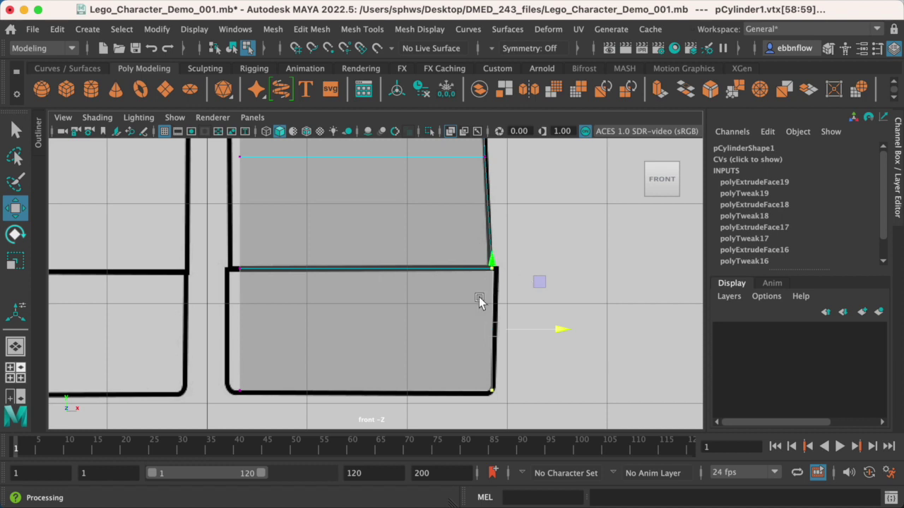
Return the leg to object mode in the perspective view and examine its fit against the hip and torso from several angles.
key(space)
key(space)
alt+drag(537, 240, 444, 202)
right_drag(444, 202, 468, 197)
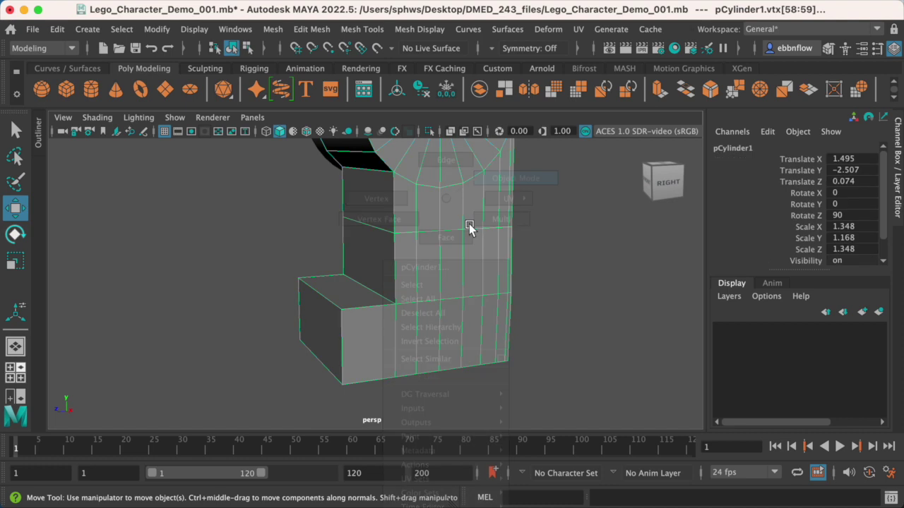
alt+drag(469, 227, 450, 269)
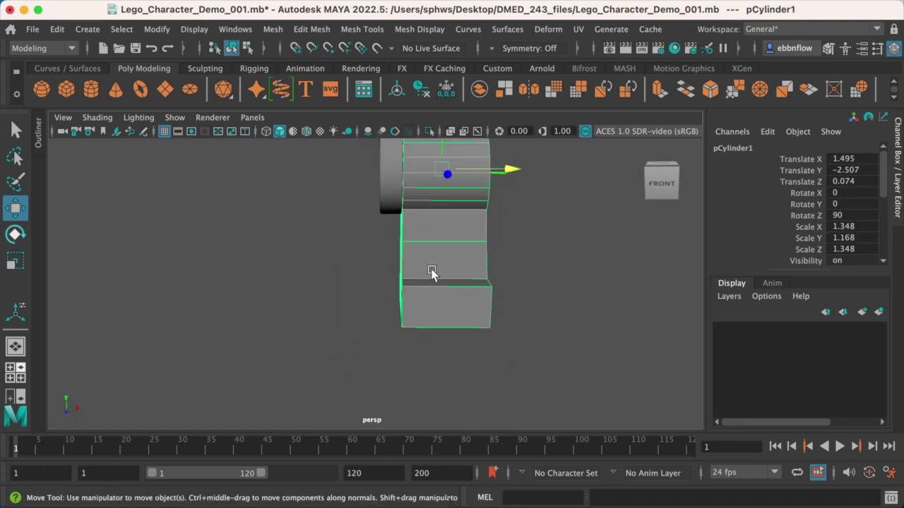
click(373, 286)
alt+drag(373, 286, 470, 256)
scroll(440, 284, up, 5)
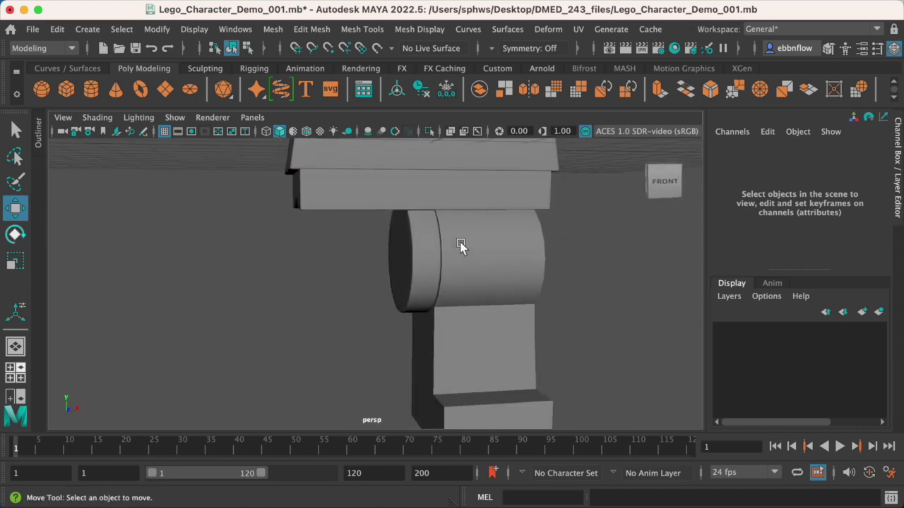
alt+right_drag(471, 256, 392, 344)
alt+drag(391, 344, 365, 265)
click(381, 322)
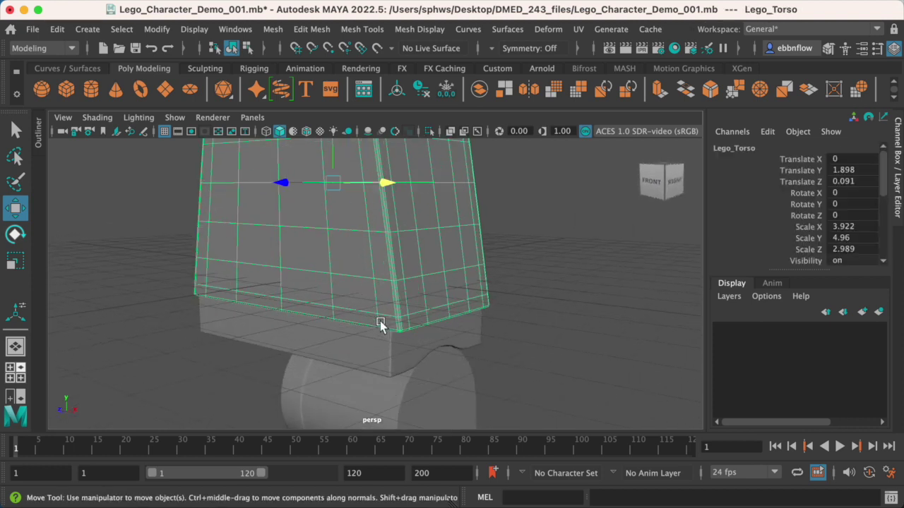
click(369, 365)
alt+middle_drag(369, 365, 435, 300)
click(447, 334)
mouse_move(447, 335)
alt+mouse_down()
mouse_move(462, 307)
mouse_move(440, 323)
alt+mouse_up()
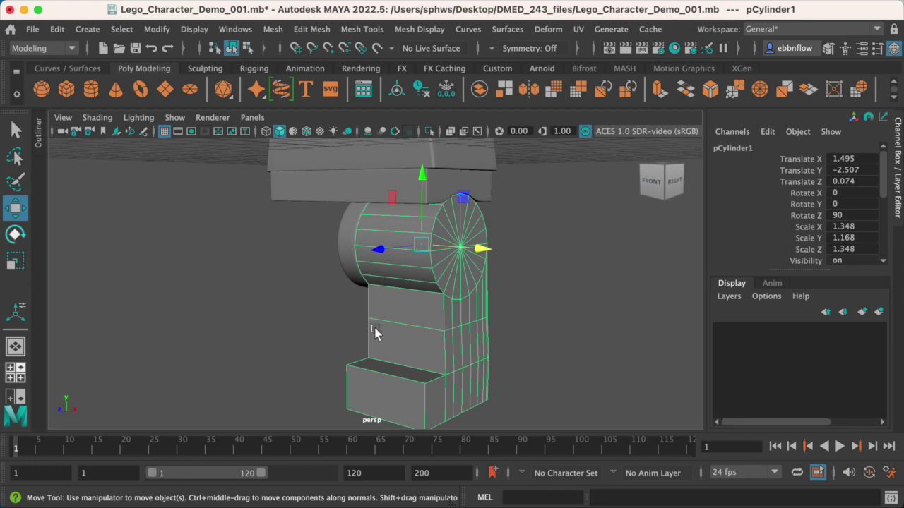
Preview the leg smoothed, inspect how its corners round off, and return it to the unsmoothed display.
key(3)
click(282, 333)
alt+drag(424, 338, 413, 306)
click(414, 307)
alt+drag(428, 212, 387, 301)
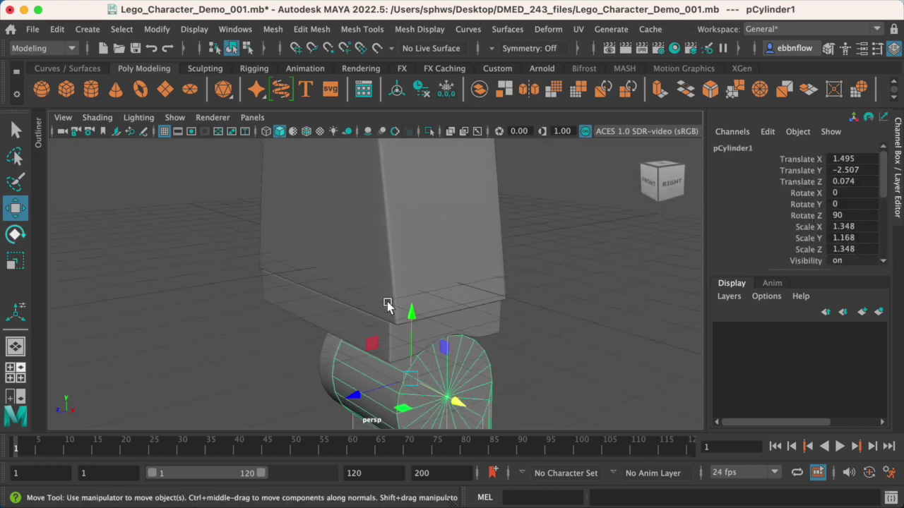
alt+drag(417, 389, 436, 275)
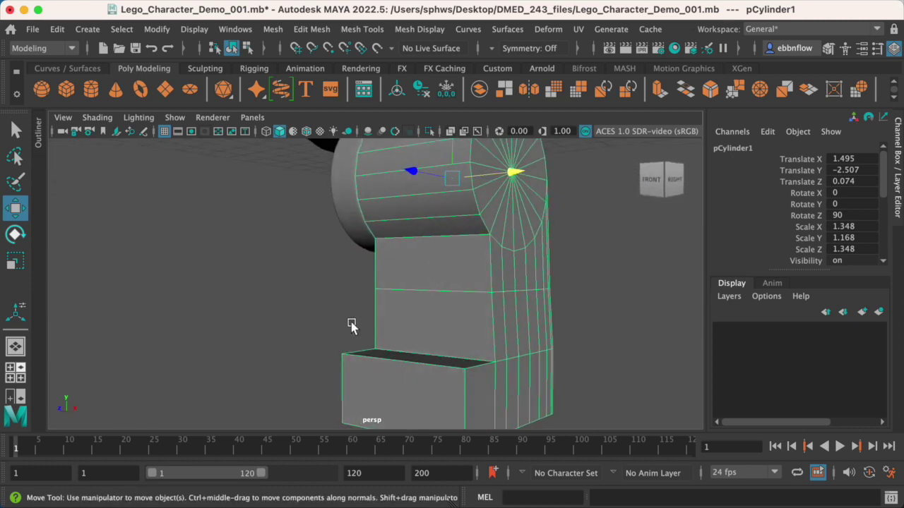
Insert an edge loop close to the outer side of the leg, running around the hip cylinder, leg and foot.
click(361, 30)
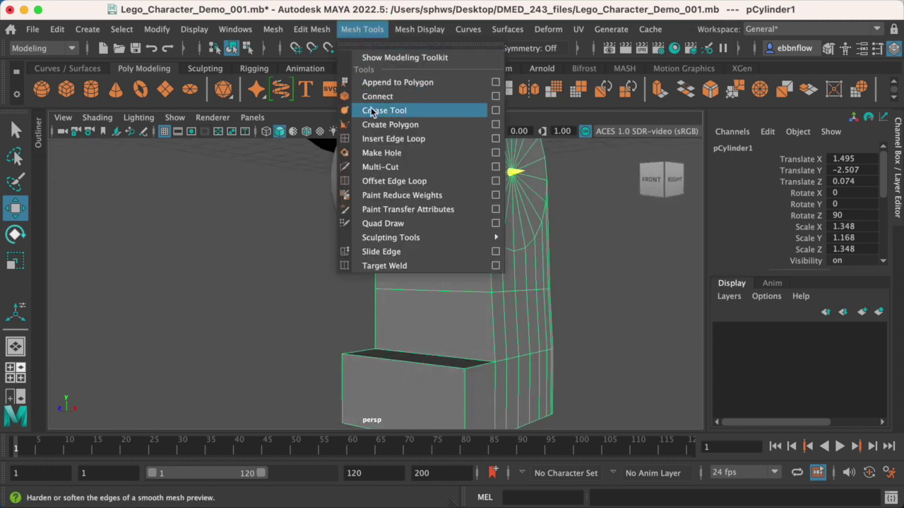
click(393, 139)
alt+drag(477, 280, 411, 244)
alt+middle_drag(411, 244, 435, 278)
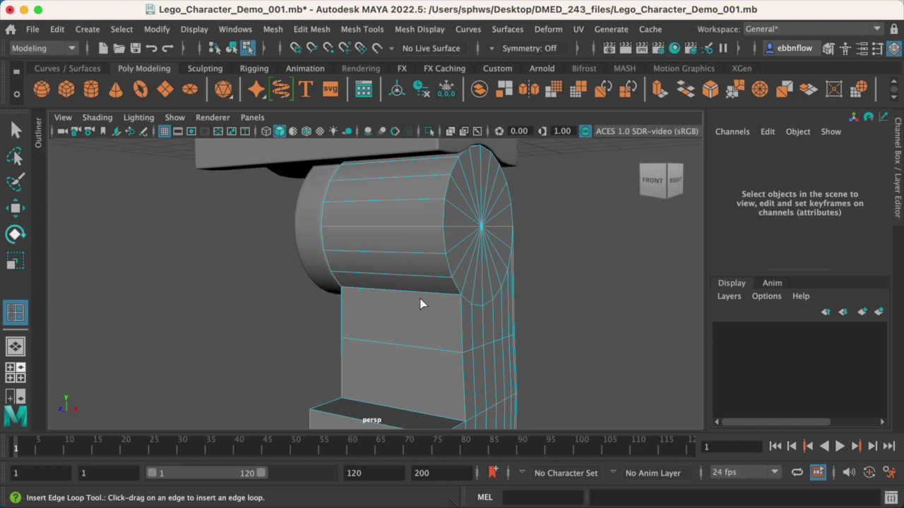
drag(421, 228, 423, 231)
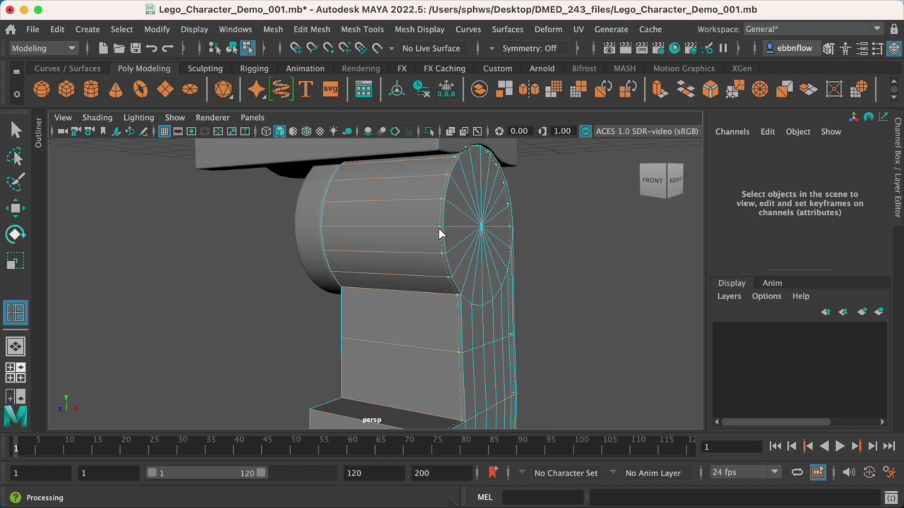
drag(438, 234, 440, 325)
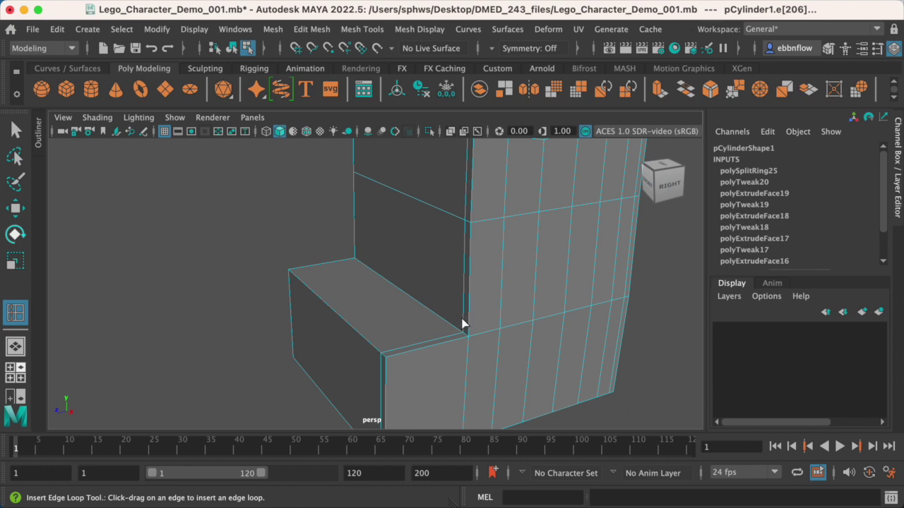
Insert edge loops just above the top of the foot, across the foot beside the ankle, and close to the toe.
mouse_move(464, 323)
mouse_down()
mouse_move(453, 346)
mouse_move(463, 340)
mouse_up()
alt+drag(461, 403, 445, 319)
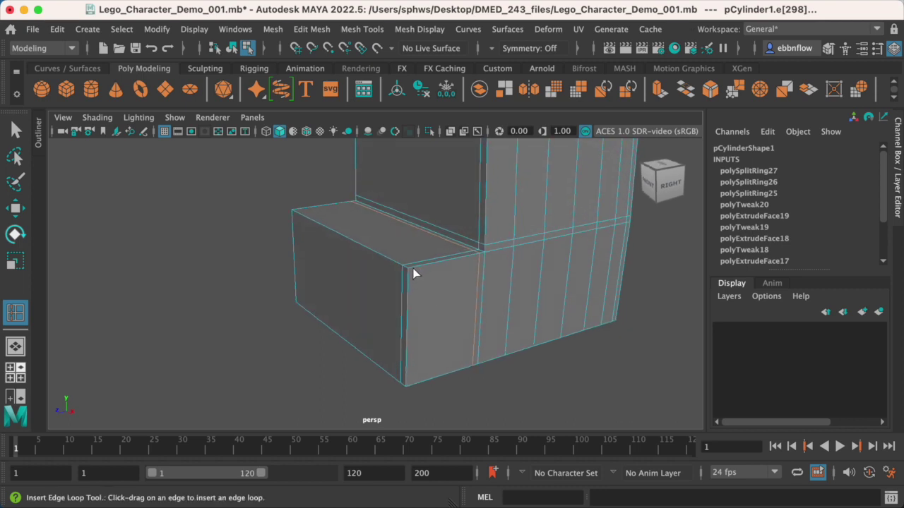
drag(415, 271, 421, 268)
mouse_move(476, 294)
alt+mouse_down()
mouse_move(452, 286)
mouse_move(461, 286)
alt+mouse_up()
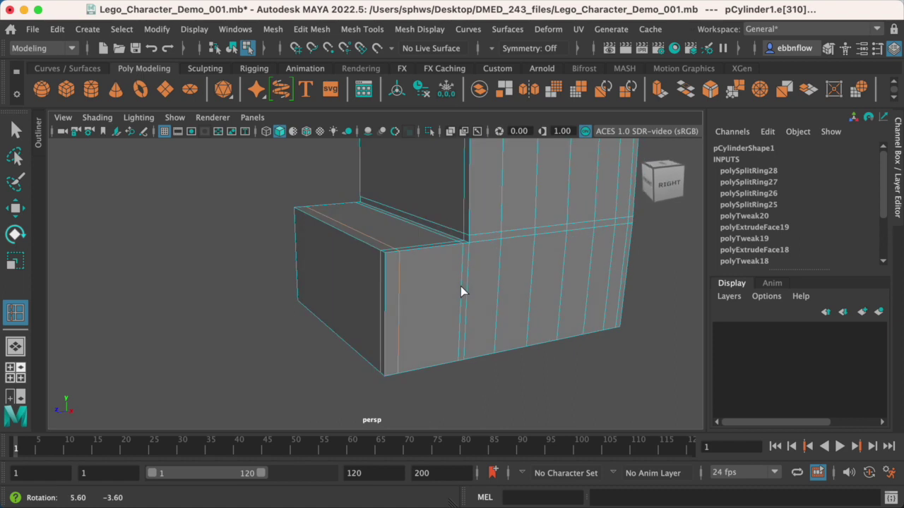
Insert horizontal edge loops around the foot, one just below its top surface and one just above the sole.
drag(385, 265, 386, 270)
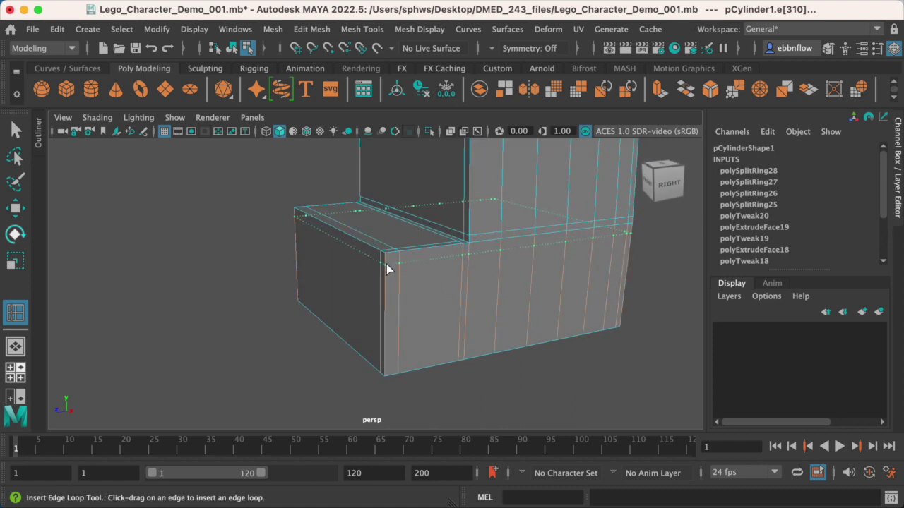
drag(387, 268, 386, 269)
alt+drag(459, 297, 480, 286)
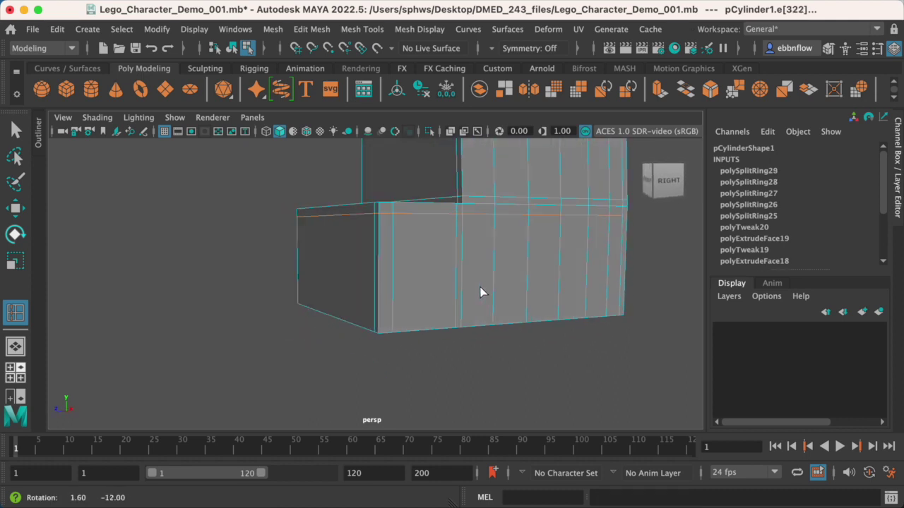
drag(394, 317, 492, 292)
alt+middle_drag(492, 292, 456, 334)
alt+right_drag(456, 335, 445, 364)
alt+middle_drag(445, 364, 435, 342)
alt+right_drag(470, 256, 449, 339)
mouse_move(448, 357)
alt+mouse_down()
mouse_move(447, 326)
mouse_move(449, 341)
alt+mouse_up()
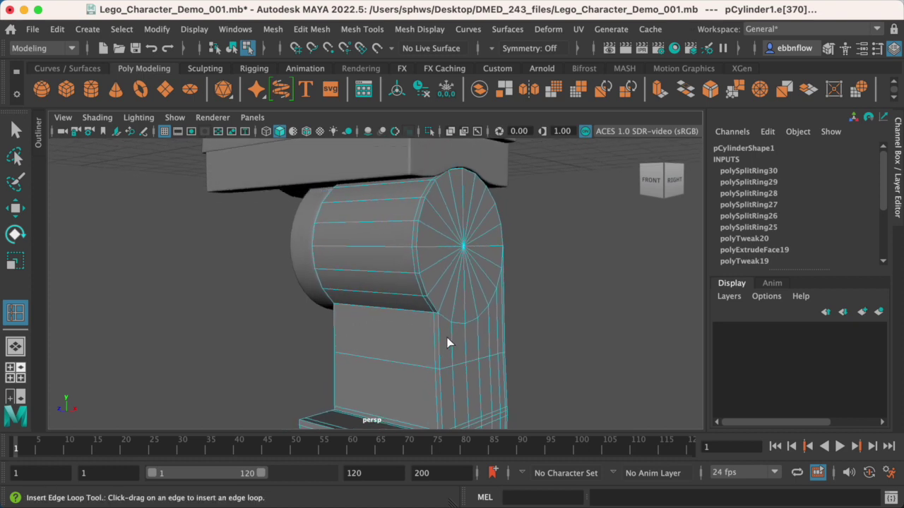
Return to object mode, preview the leg smoothed, and examine the foot and ankle corners.
key(q)
right_drag(422, 212, 494, 192)
key(3)
click(571, 344)
alt+drag(473, 313, 469, 272)
alt+drag(453, 242, 452, 262)
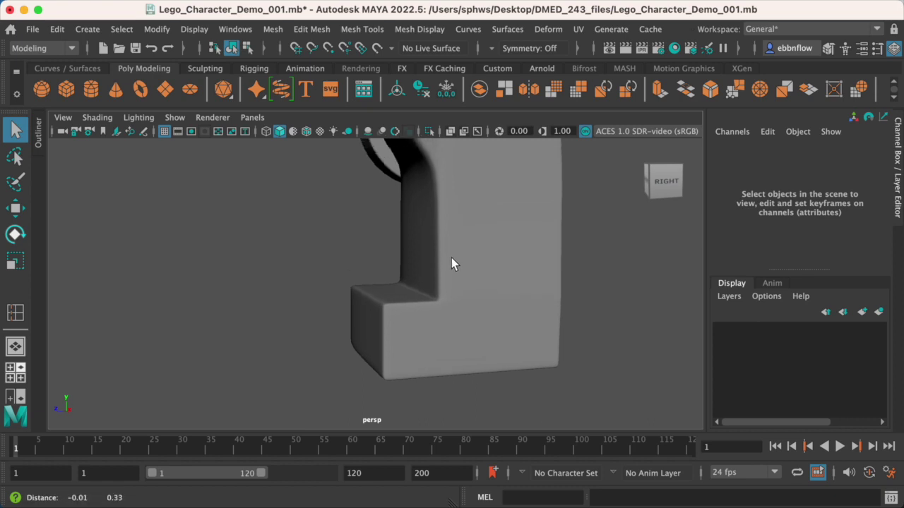
alt+drag(439, 329, 562, 255)
alt+middle_drag(564, 261, 442, 222)
Move the leg outward along X clear of the hip disc to examine its inner side, and restore its position.
click(442, 222)
key(w)
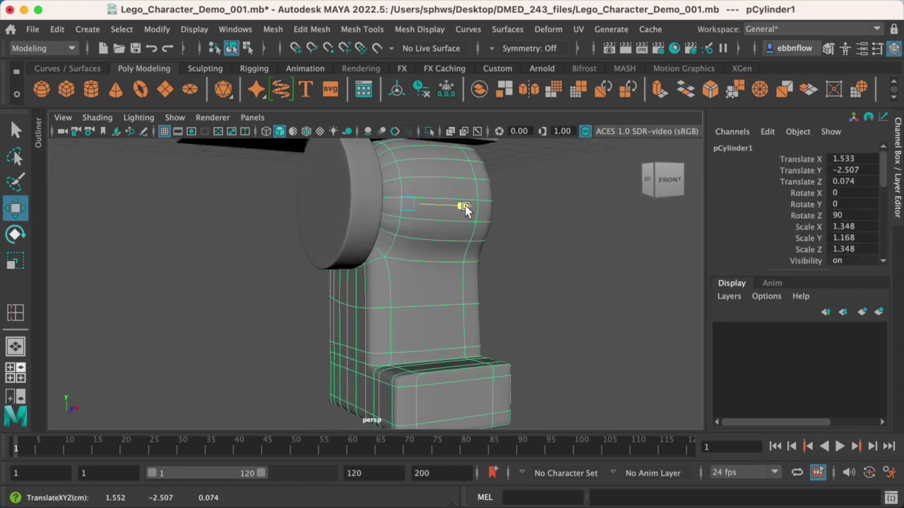
drag(460, 205, 574, 206)
click(424, 289)
alt+drag(423, 289, 454, 261)
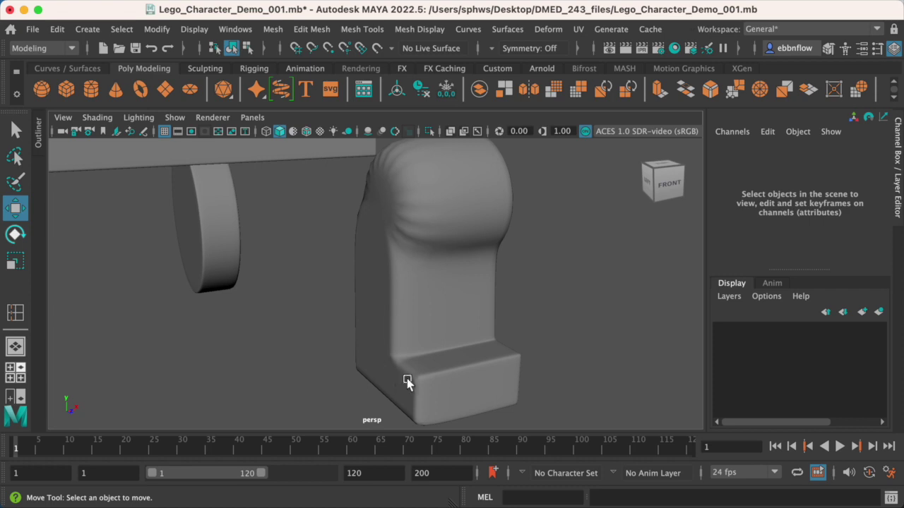
alt+drag(507, 263, 327, 253)
Turn off the leg's smooth preview and insert an edge loop around the leg just below the hip cylinder.
click(424, 283)
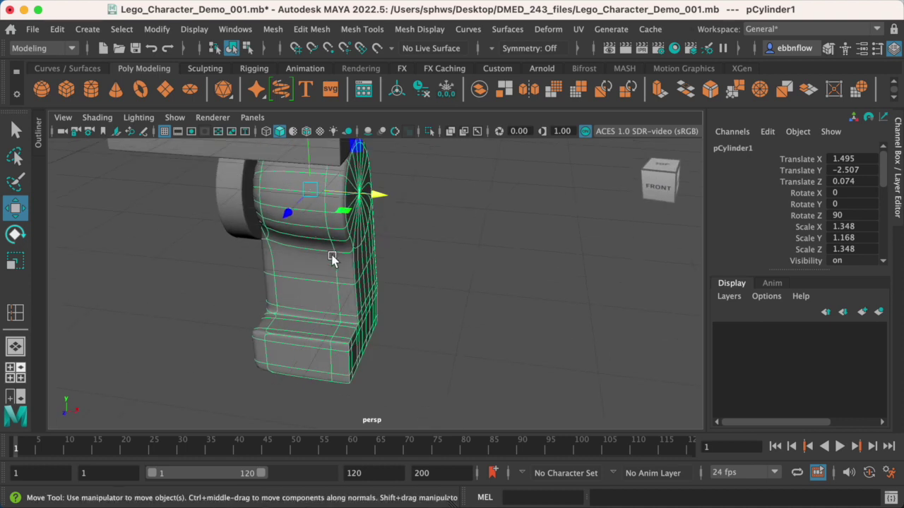
key(1)
alt+drag(332, 259, 320, 308)
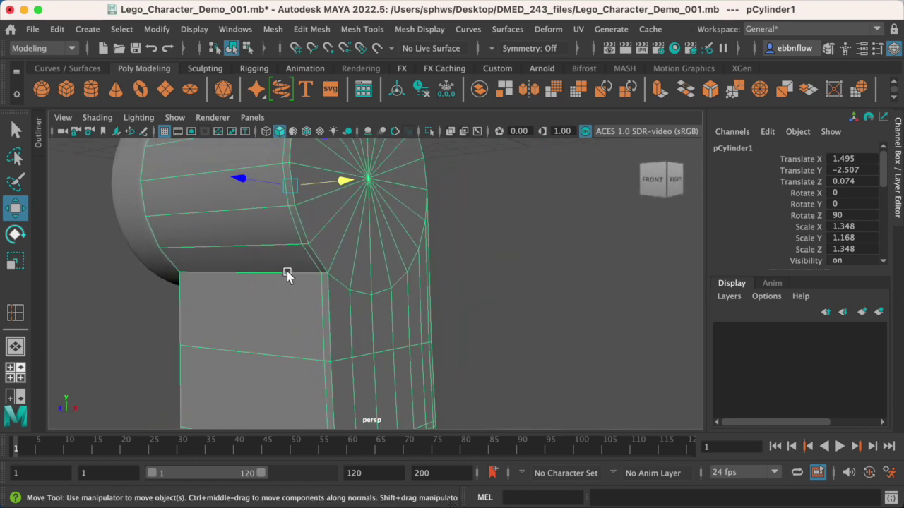
click(361, 29)
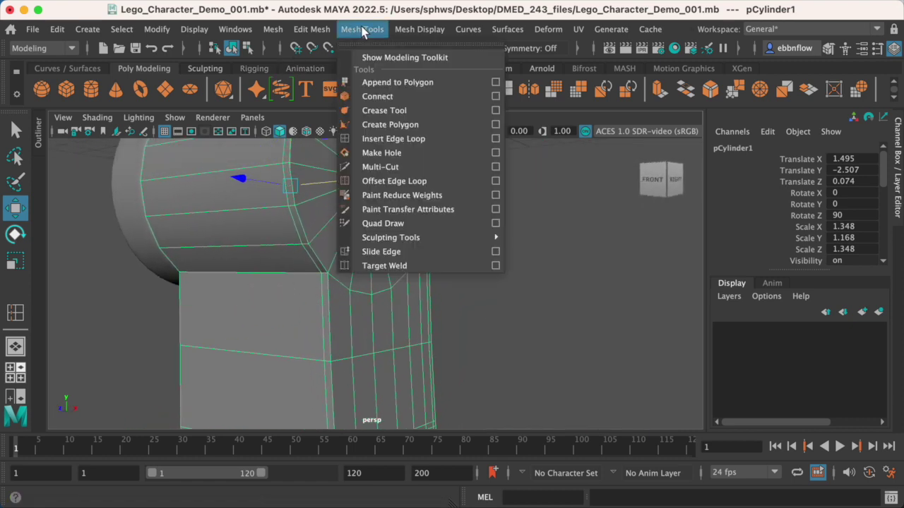
click(388, 139)
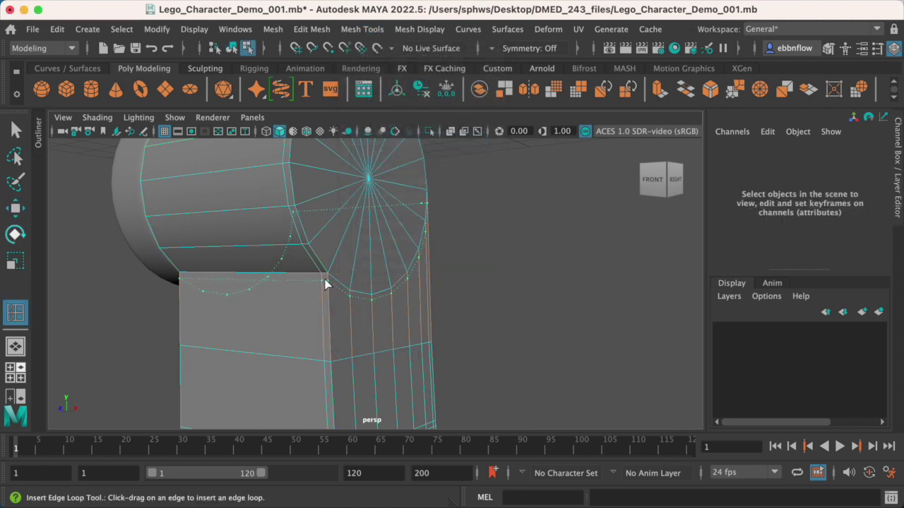
click(325, 283)
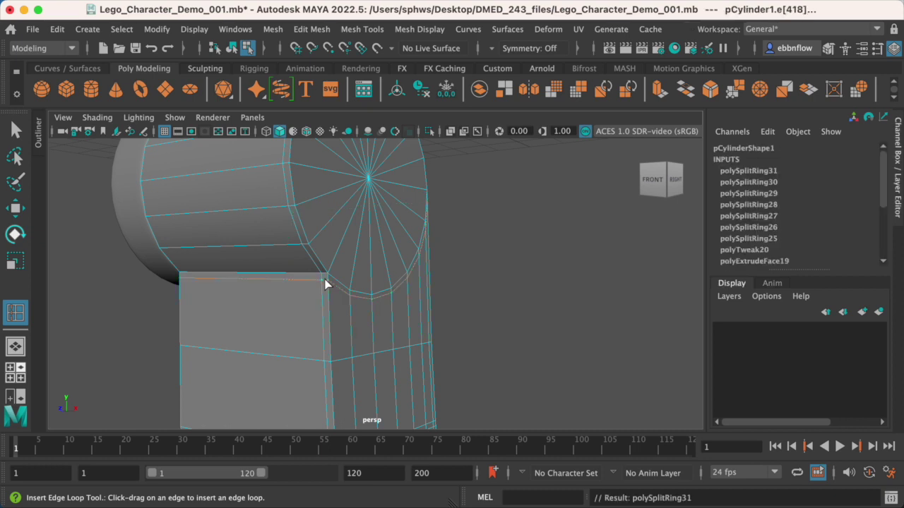
alt+drag(402, 297, 353, 314)
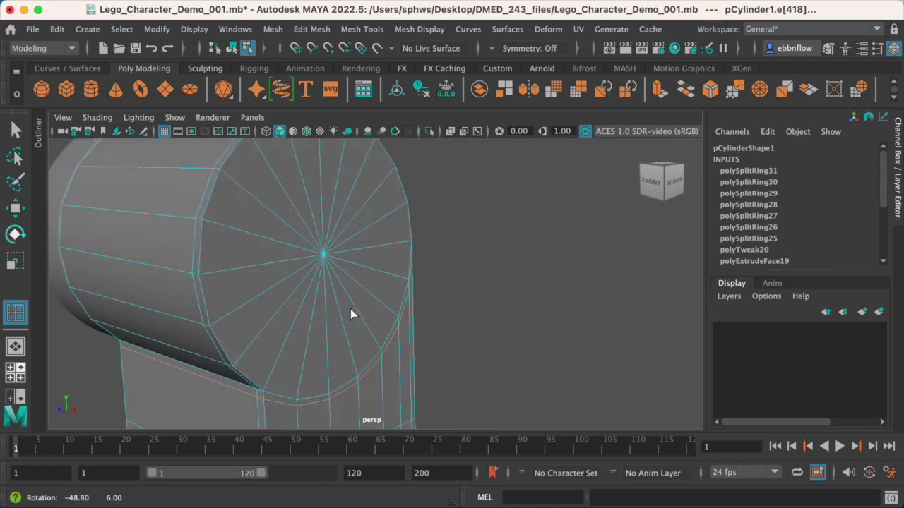
Extrude all the end-cap faces on the outer side of the hip cylinder and scale them slightly inward to form a narrow border ring.
key(q)
alt+drag(350, 308, 283, 311)
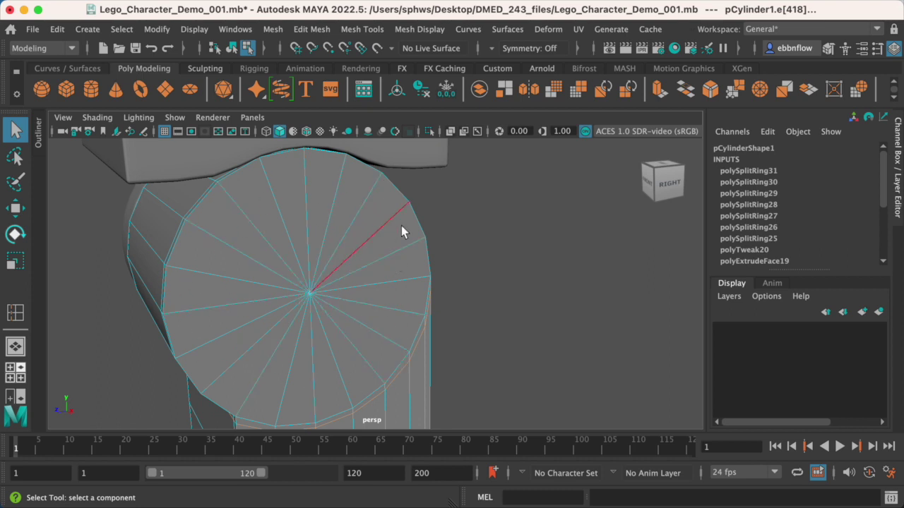
right_drag(308, 214, 307, 258)
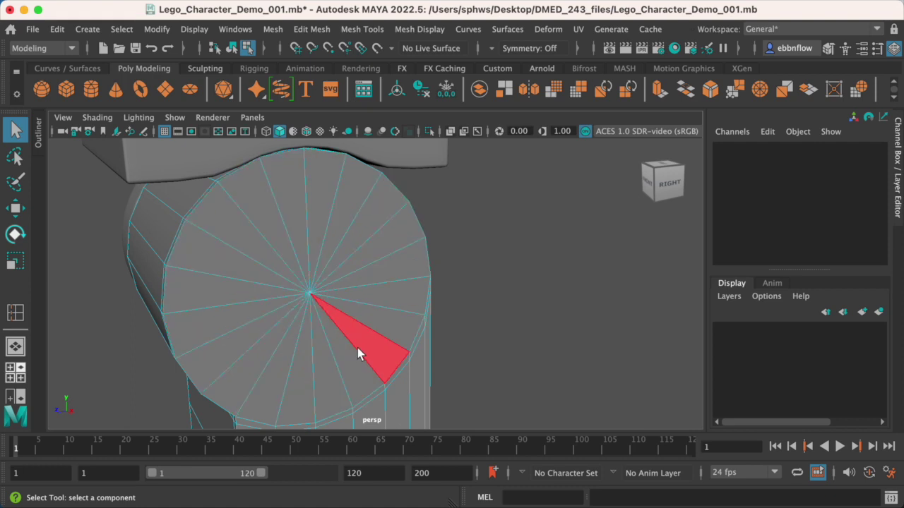
alt+drag(254, 333, 341, 335)
scroll(345, 325, up, 10)
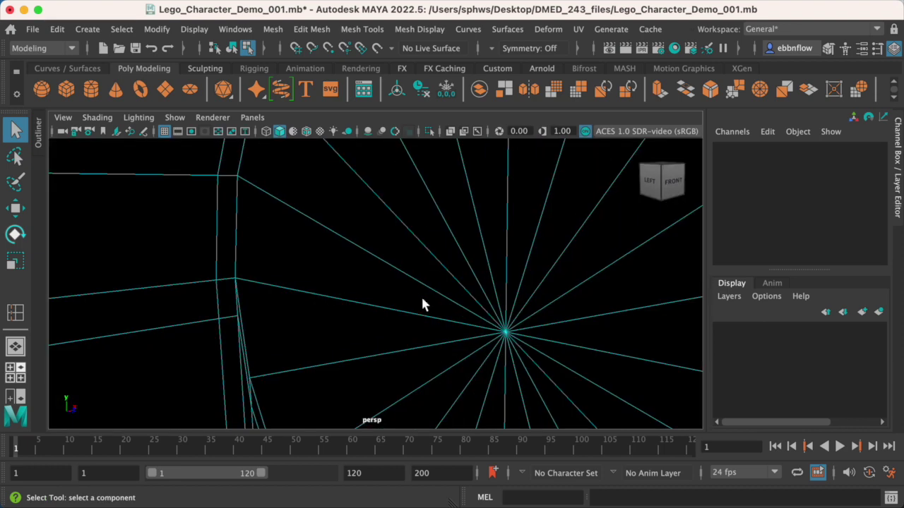
alt+drag(422, 304, 397, 269)
right_click(488, 214)
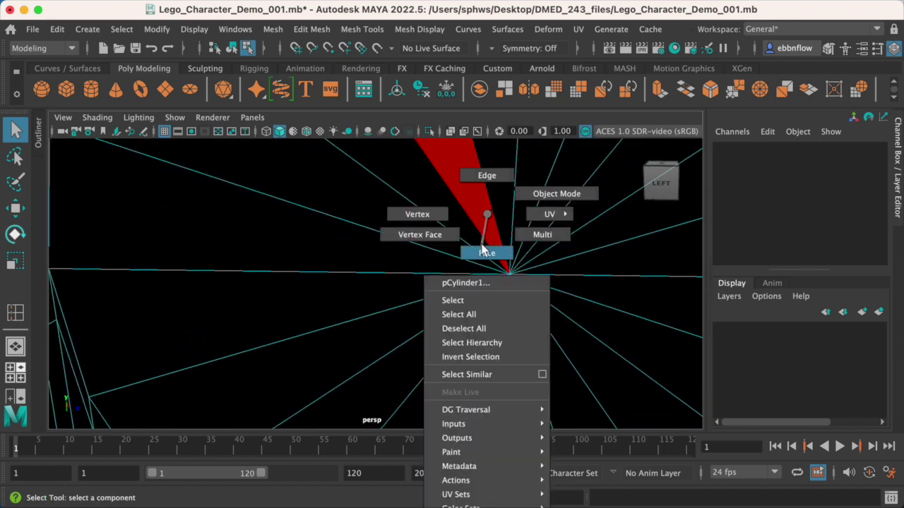
click(487, 253)
drag(551, 323, 550, 323)
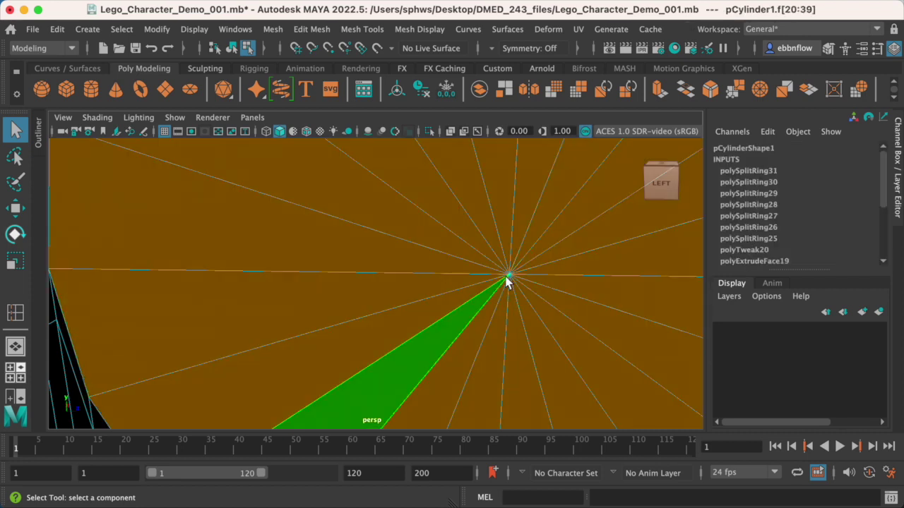
key(Delete)
alt+drag(522, 294, 342, 300)
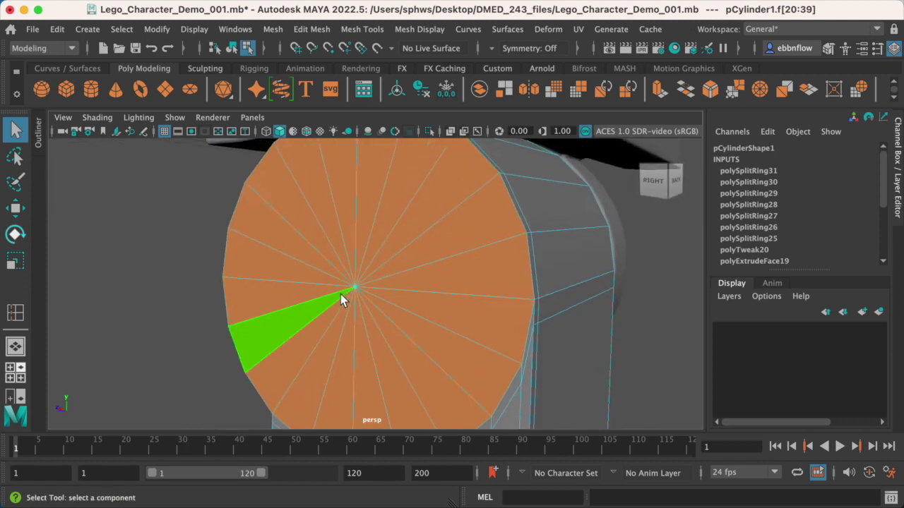
key(ctrl+e)
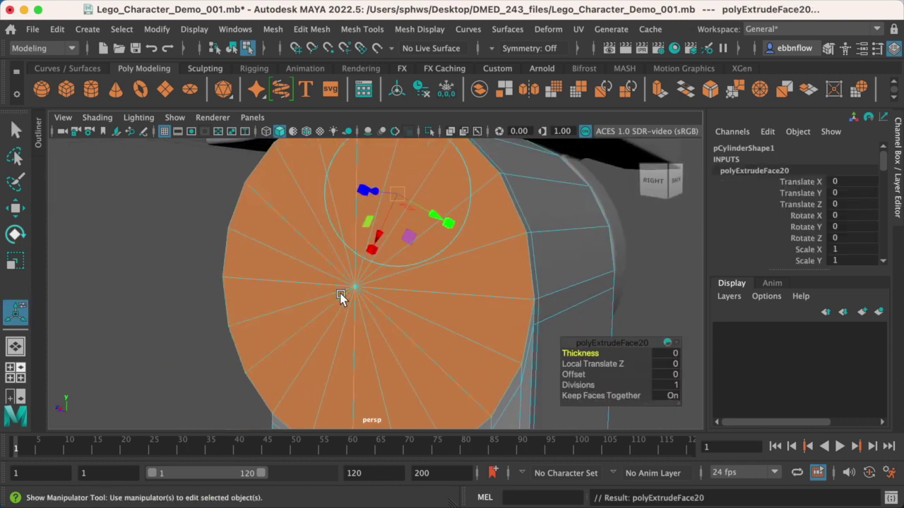
alt+drag(357, 286, 380, 292)
mouse_move(380, 293)
alt+middle_down()
mouse_move(402, 297)
mouse_move(396, 292)
alt+middle_up()
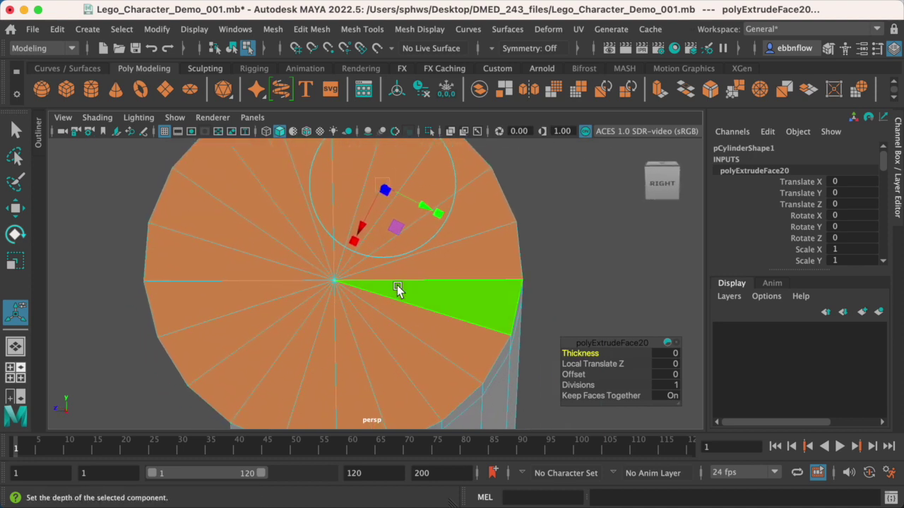
key(r)
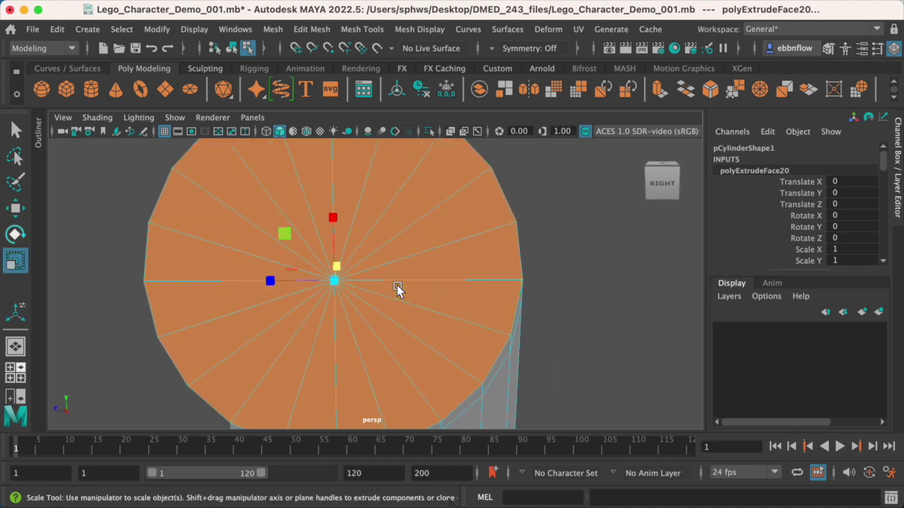
alt+drag(397, 289, 374, 308)
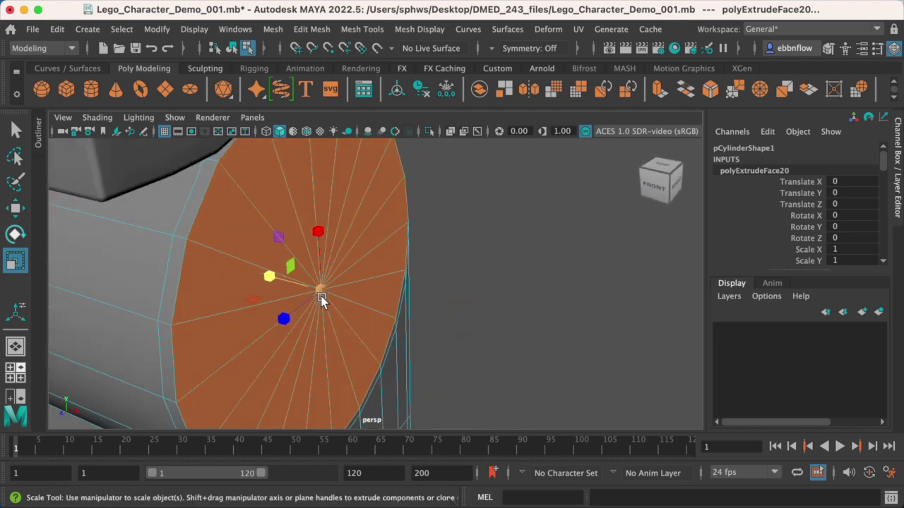
drag(324, 293, 293, 290)
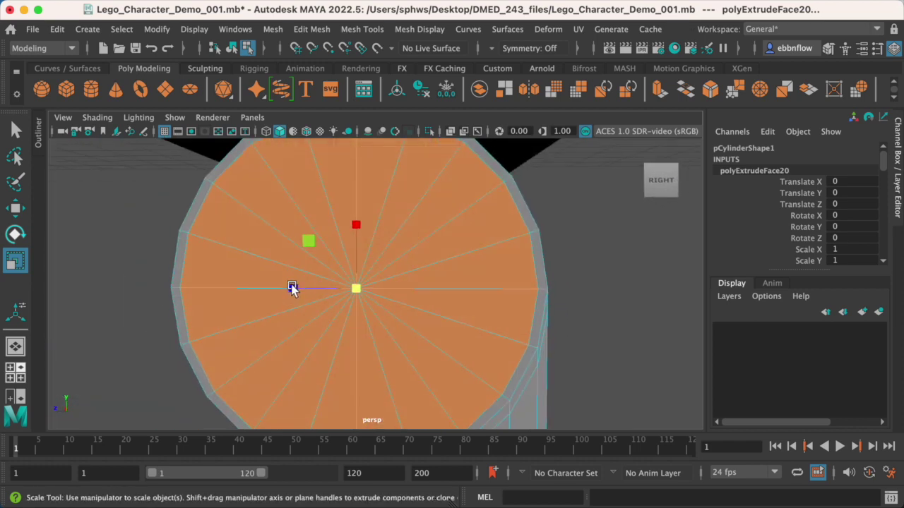
click(353, 289)
scroll(371, 292, down, 3)
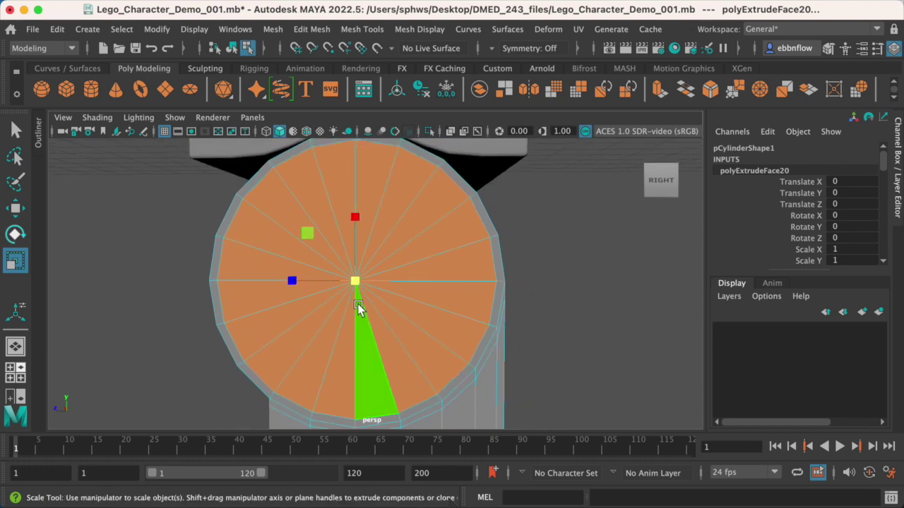
Return to object mode, preview the leg smoothed, and examine the hip cylinder's outer cap and front.
right_drag(313, 299, 361, 205)
key(q)
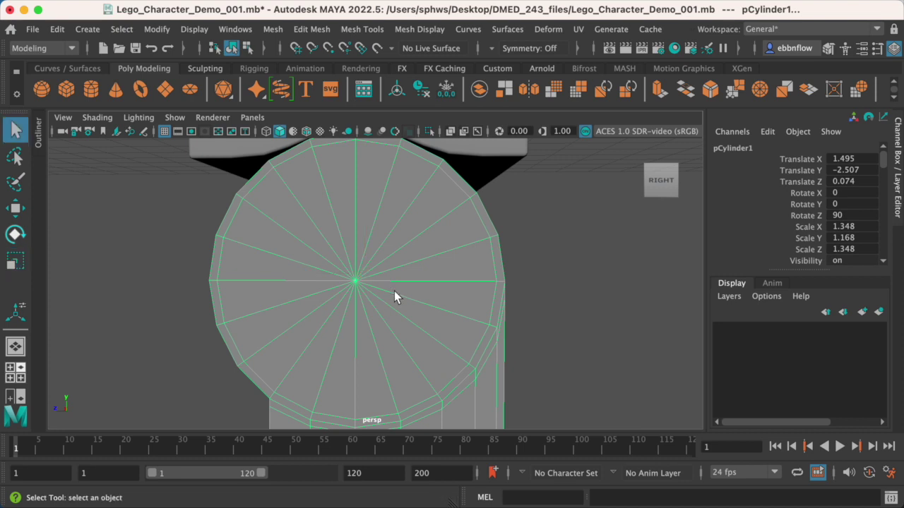
click(192, 336)
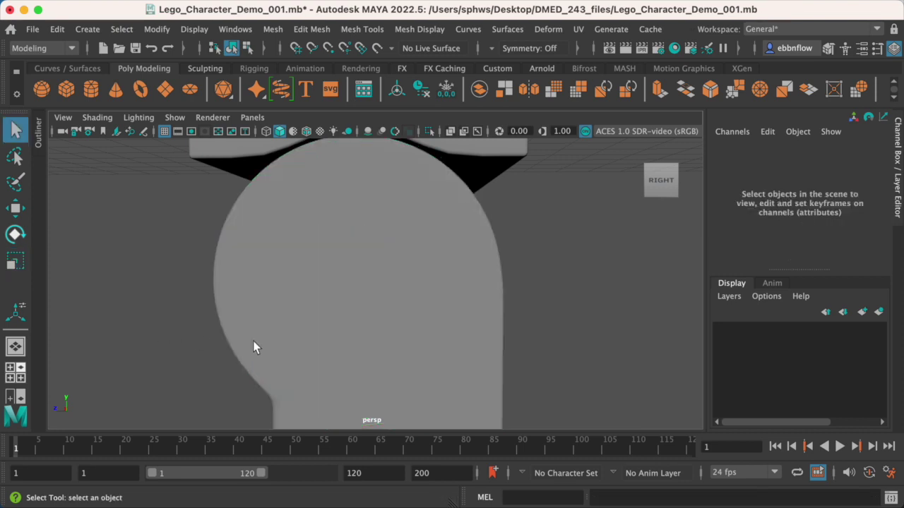
scroll(240, 343, down, 3)
alt+middle_drag(253, 341, 313, 236)
alt+drag(314, 244, 398, 311)
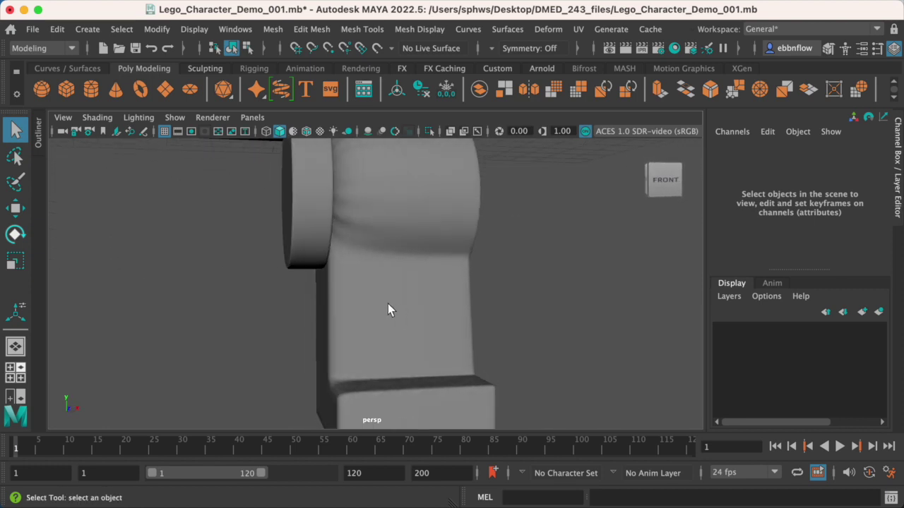
Turn off the leg's smooth preview and insert a vertical edge loop close to its inner side, next to the hip disc.
click(388, 305)
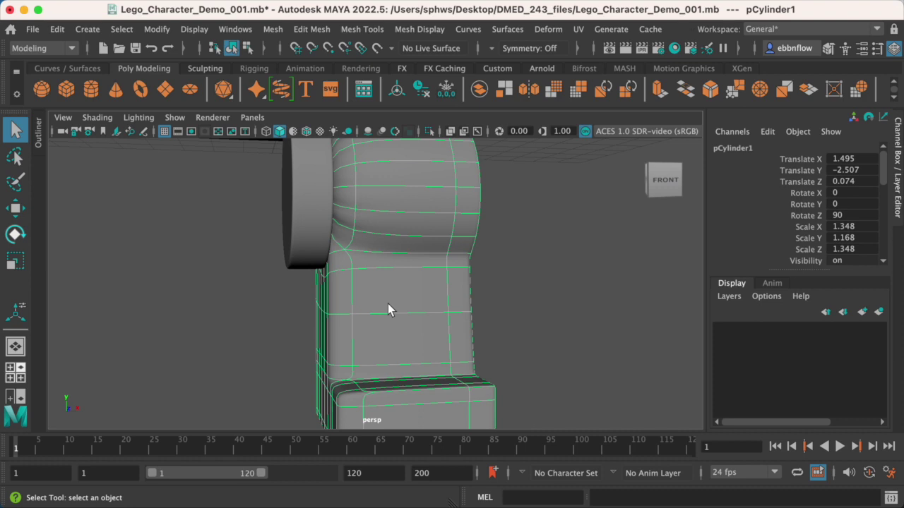
alt+middle_drag(388, 309, 453, 323)
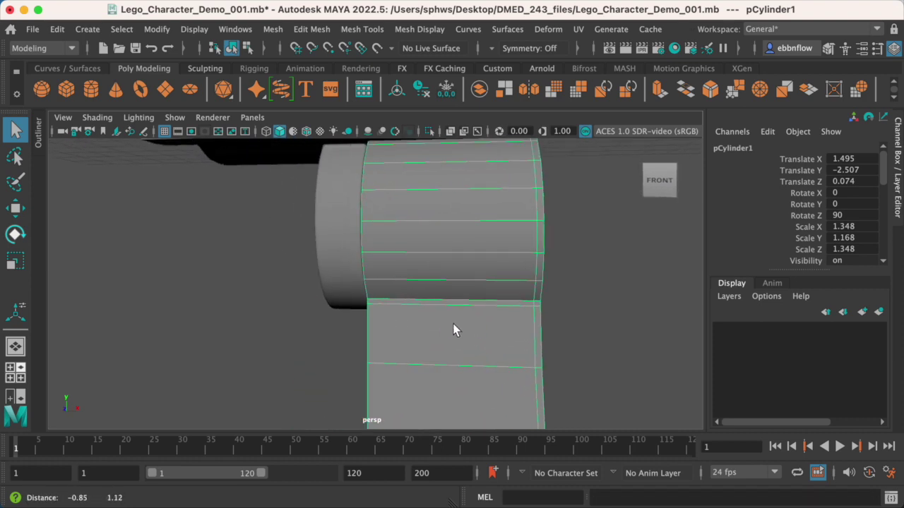
click(363, 30)
click(393, 138)
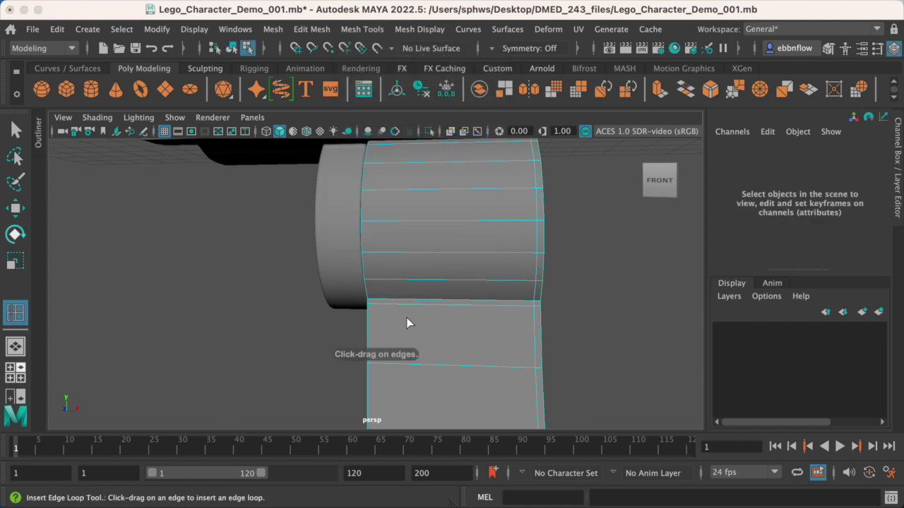
alt+middle_drag(410, 323, 440, 263)
alt+drag(440, 263, 460, 272)
scroll(438, 377, up, 5)
alt+drag(412, 347, 394, 307)
key(q)
Select all the end-cap faces on the inner side of the hip cylinder and turn on X-Ray display.
scroll(327, 319, up, 8)
right_drag(298, 214, 304, 261)
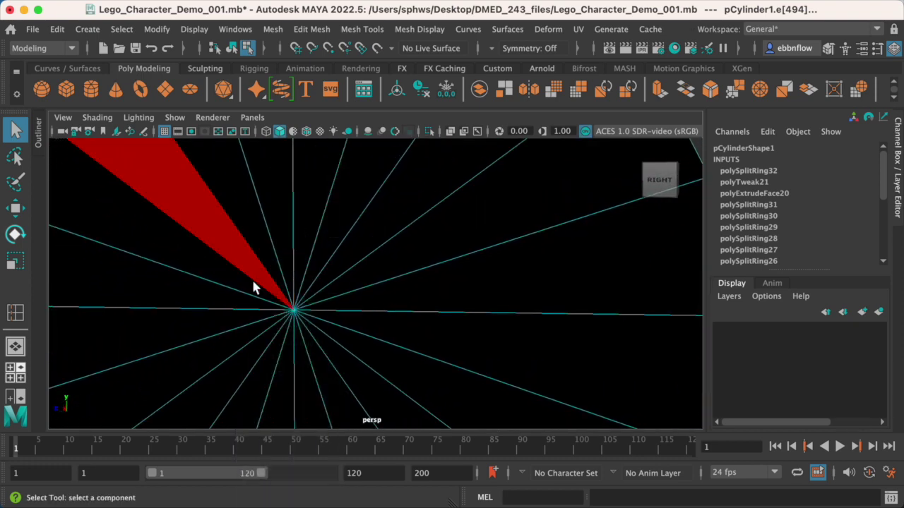
double_click(356, 361)
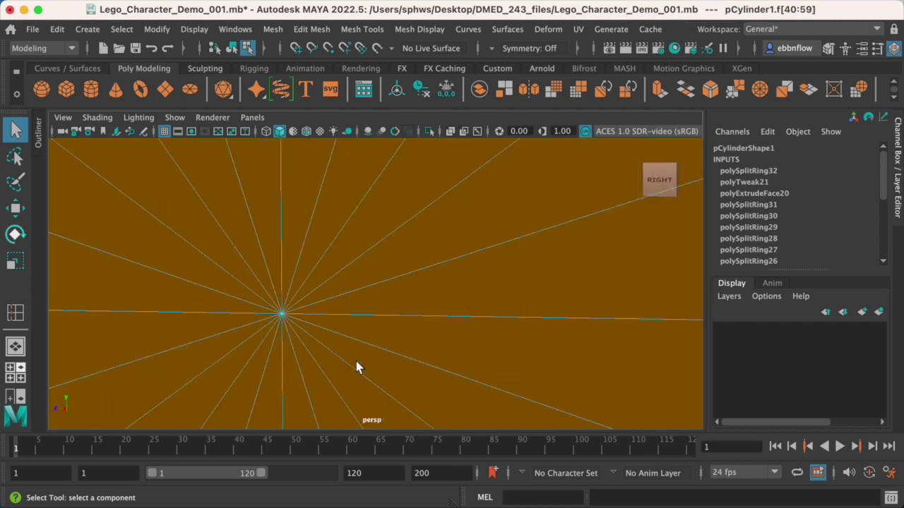
alt+drag(356, 361, 452, 335)
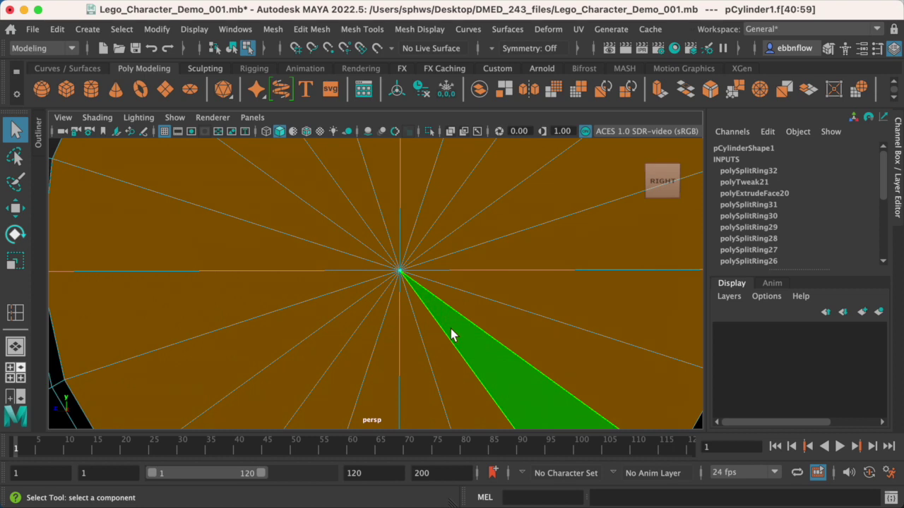
click(106, 122)
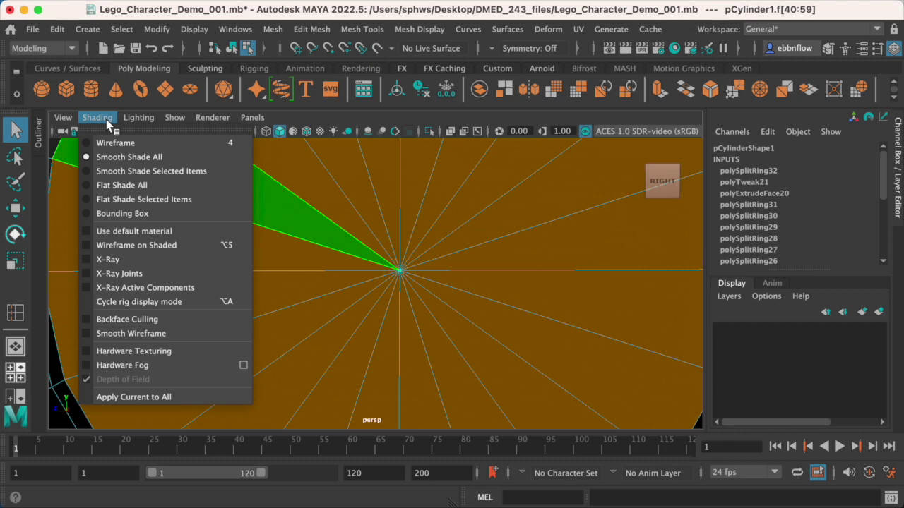
click(136, 262)
scroll(269, 311, down, 5)
scroll(269, 312, up, 5)
scroll(334, 297, up, 1)
alt+middle_drag(334, 298, 309, 317)
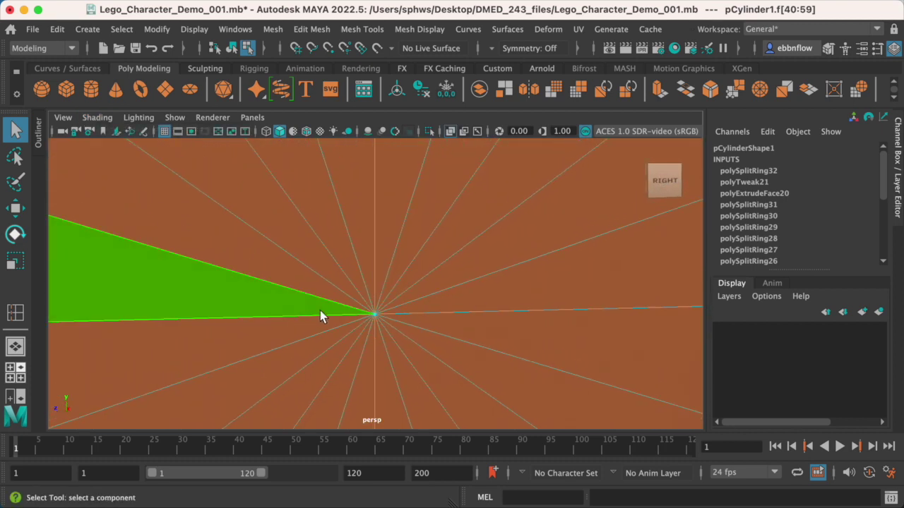
click(408, 333)
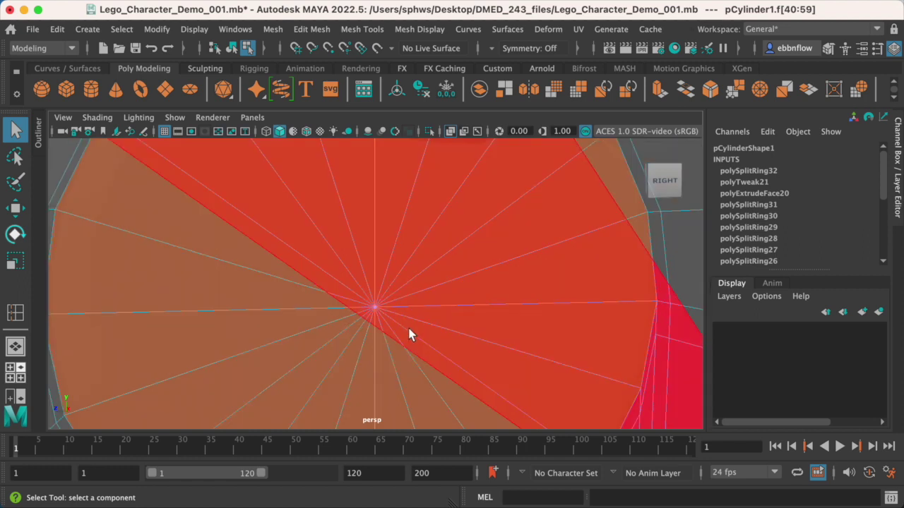
alt+drag(406, 327, 400, 319)
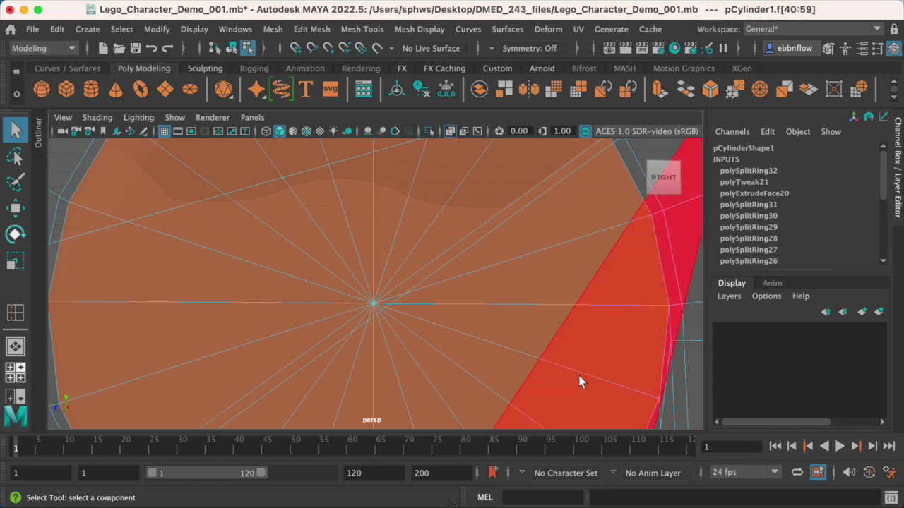
Extrude the selected inner cap faces and scale them slightly inward to form a narrow border ring.
key(ctrl+e)
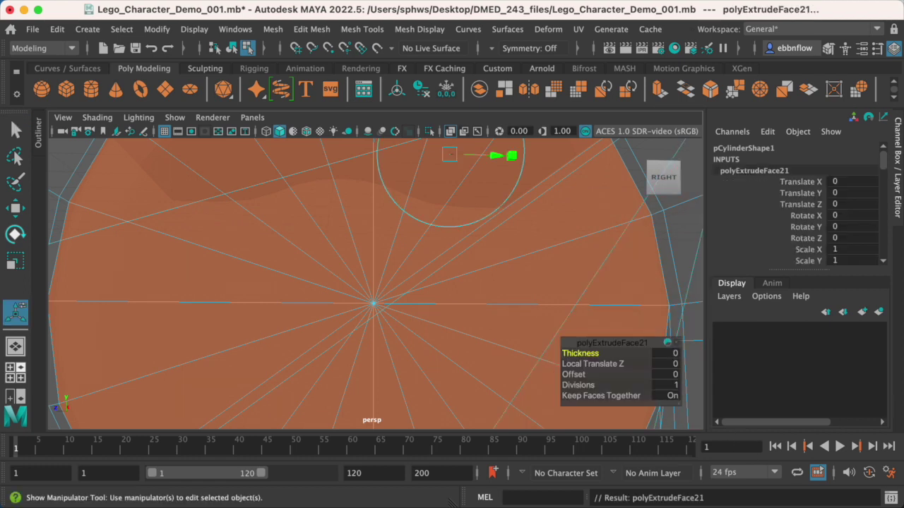
alt+middle_drag(500, 303, 503, 340)
alt+right_drag(502, 340, 476, 323)
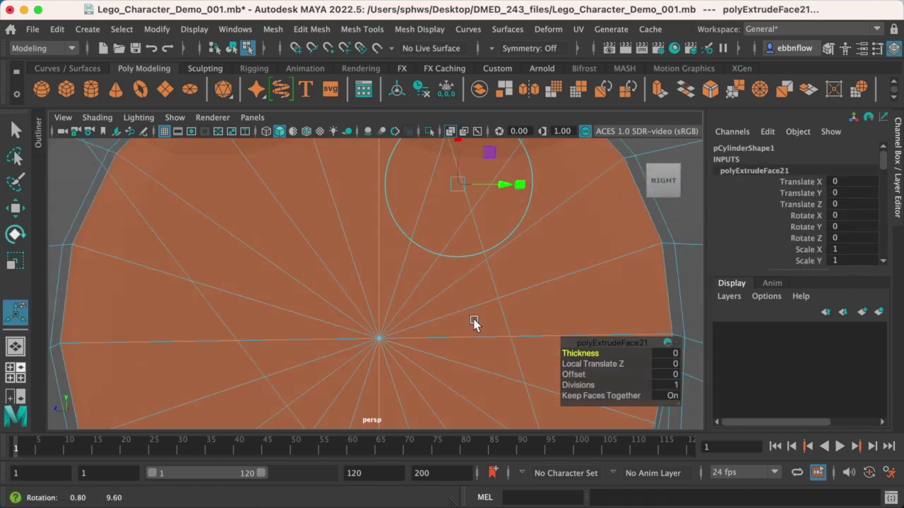
alt+middle_drag(476, 323, 480, 308)
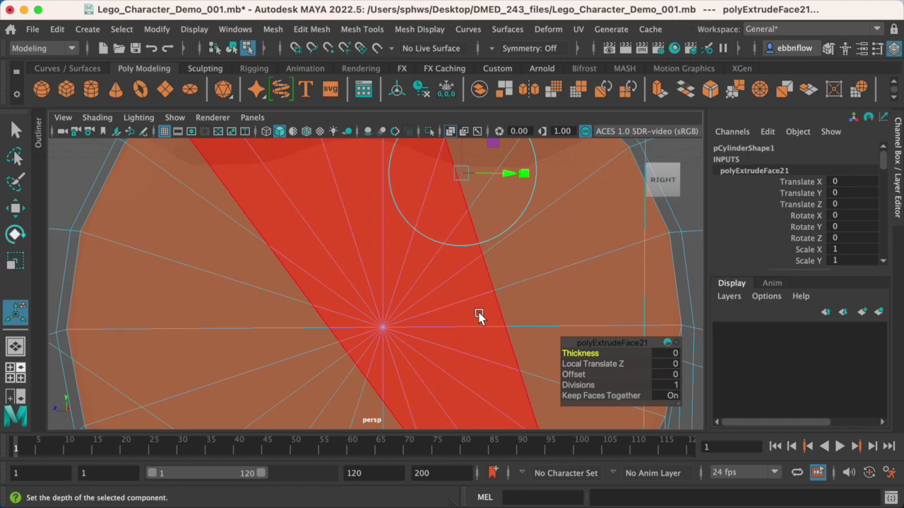
key(r)
drag(381, 328, 362, 330)
alt+right_drag(448, 365, 343, 335)
mouse_move(344, 334)
alt+mouse_down()
mouse_move(435, 343)
mouse_move(427, 333)
alt+mouse_up()
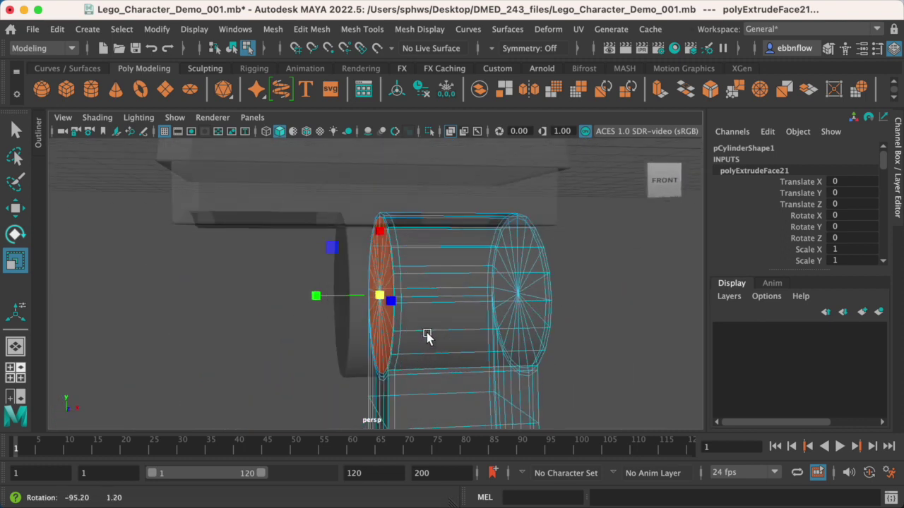
Turn off X-Ray display and return to object mode with nothing selected.
click(97, 117)
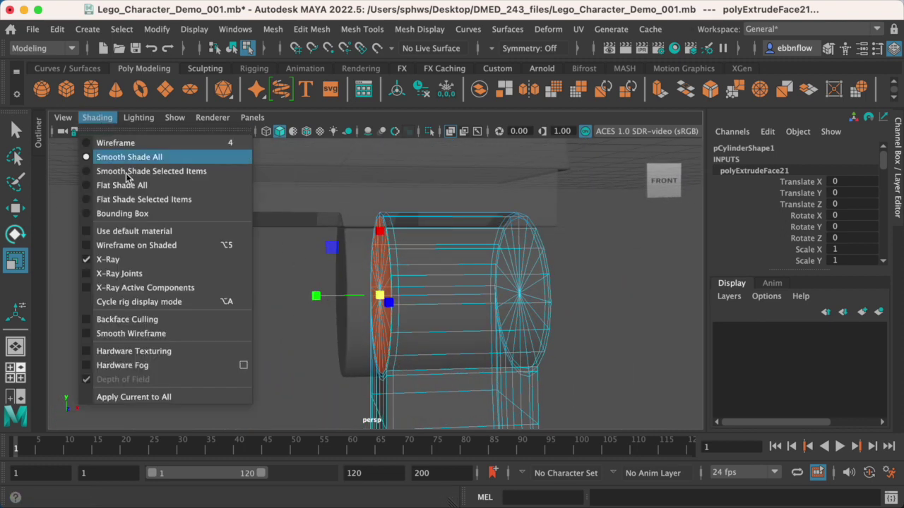
click(148, 260)
click(262, 315)
alt+drag(458, 343, 328, 339)
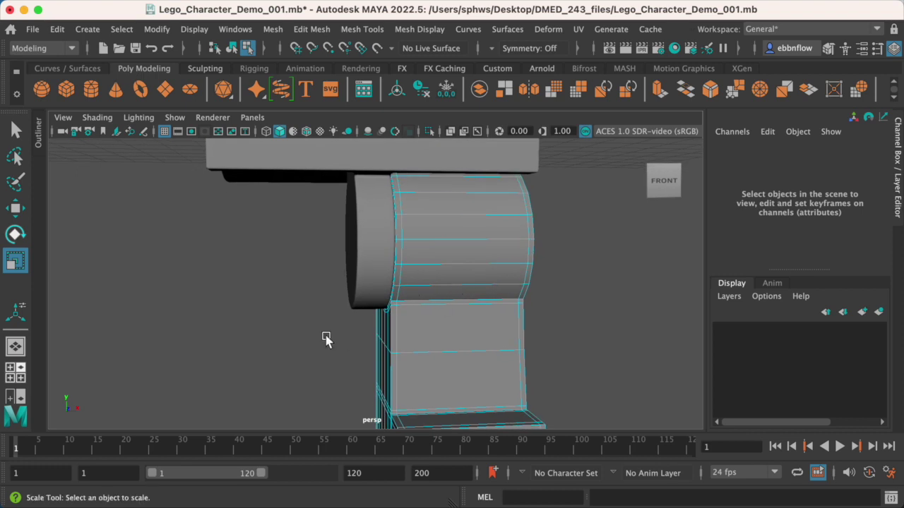
right_drag(465, 306, 535, 195)
click(576, 306)
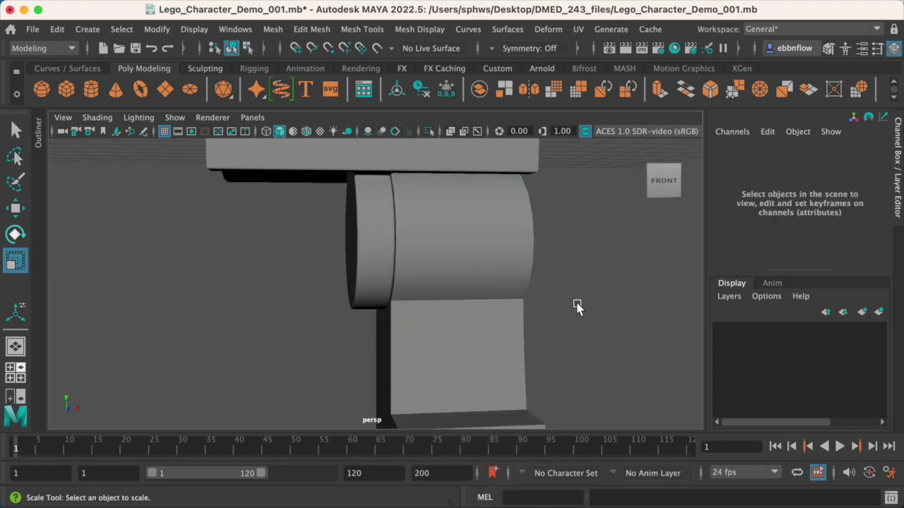
Preview the leg smoothed, examine its hip, ankle and foot from several angles, and select the leg.
click(483, 315)
alt+drag(501, 336, 633, 337)
click(632, 337)
alt+drag(546, 347, 443, 326)
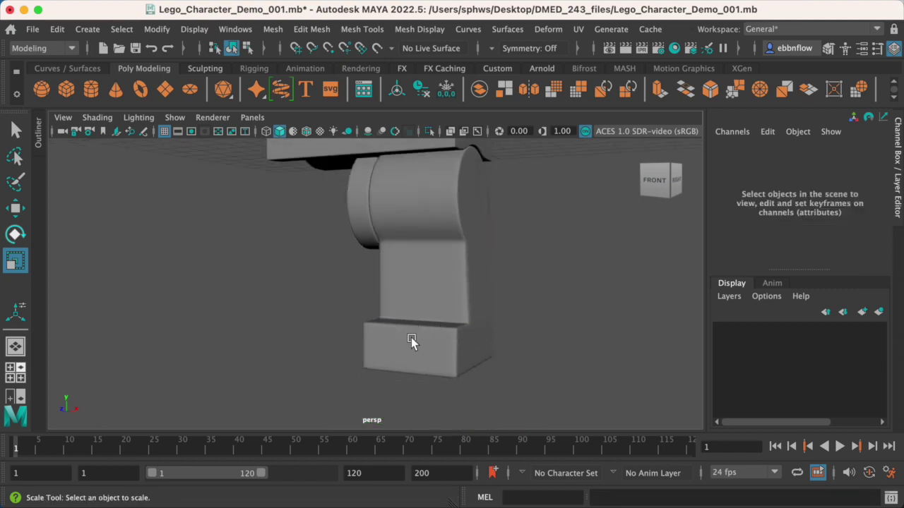
alt+drag(361, 341, 412, 363)
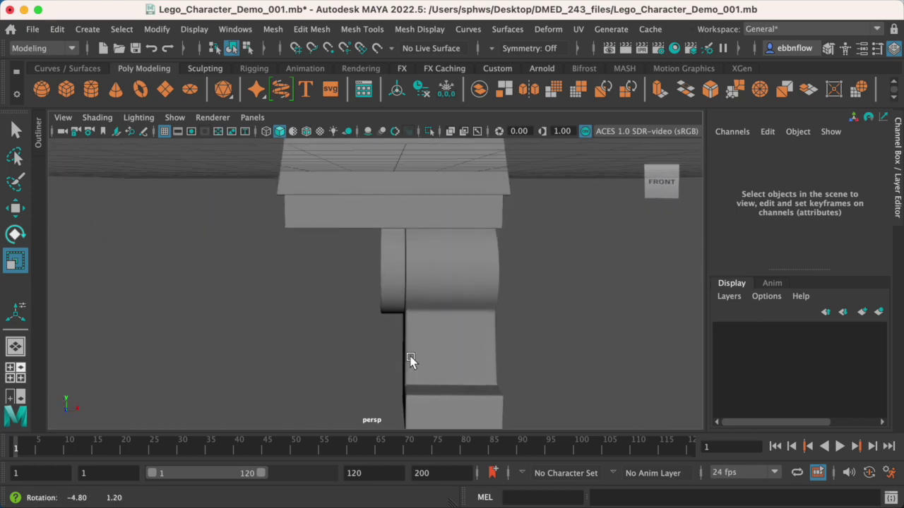
click(438, 278)
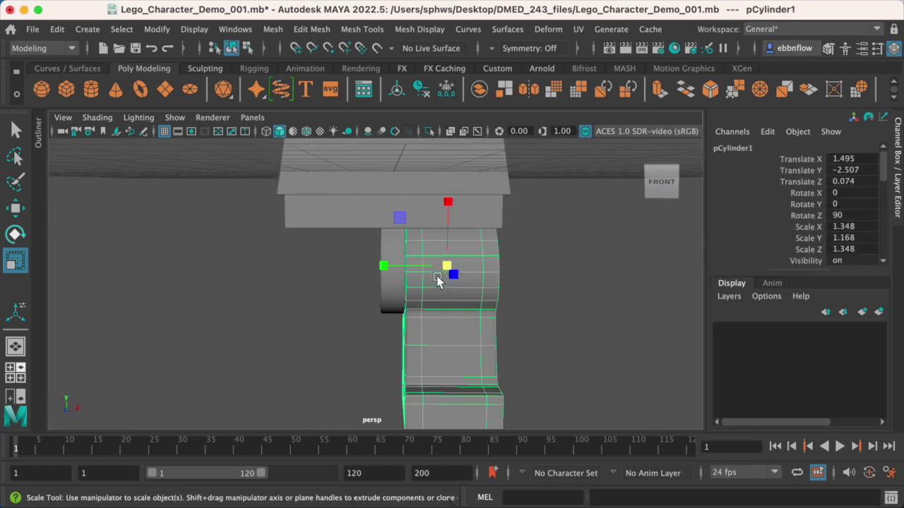
Apply Smooth with one division to the selected leg mesh.
click(280, 31)
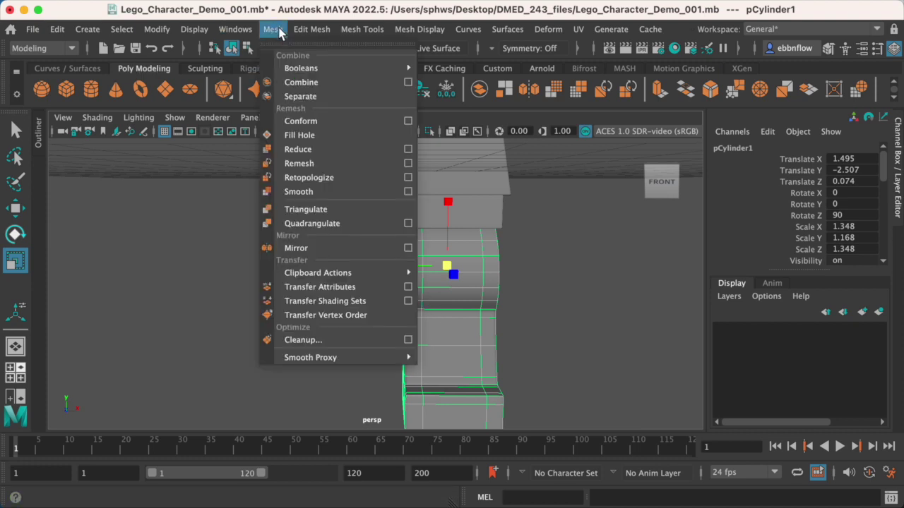
click(325, 193)
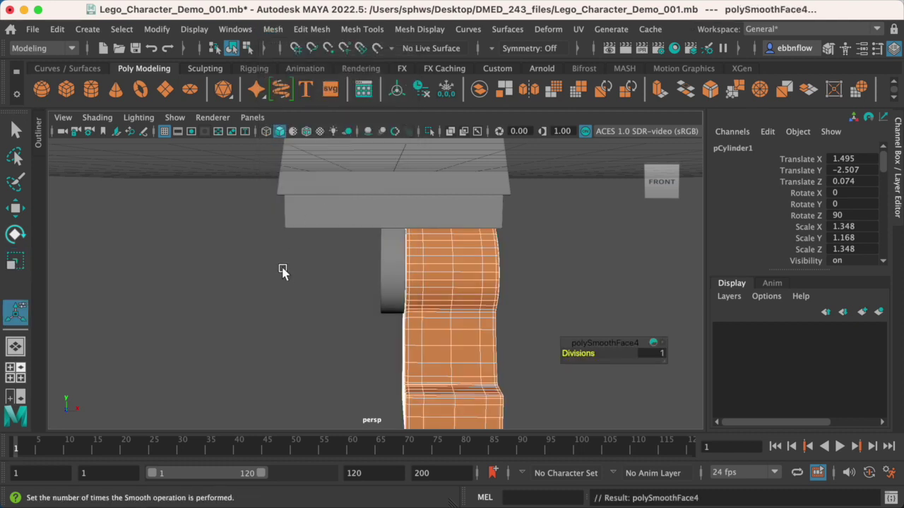
key(t)
Examine the smoothed leg's hip, side and foot from several angles, leaving the leg selected.
click(285, 275)
click(451, 330)
alt+drag(480, 331, 460, 321)
click(308, 360)
alt+drag(309, 359, 393, 313)
click(360, 260)
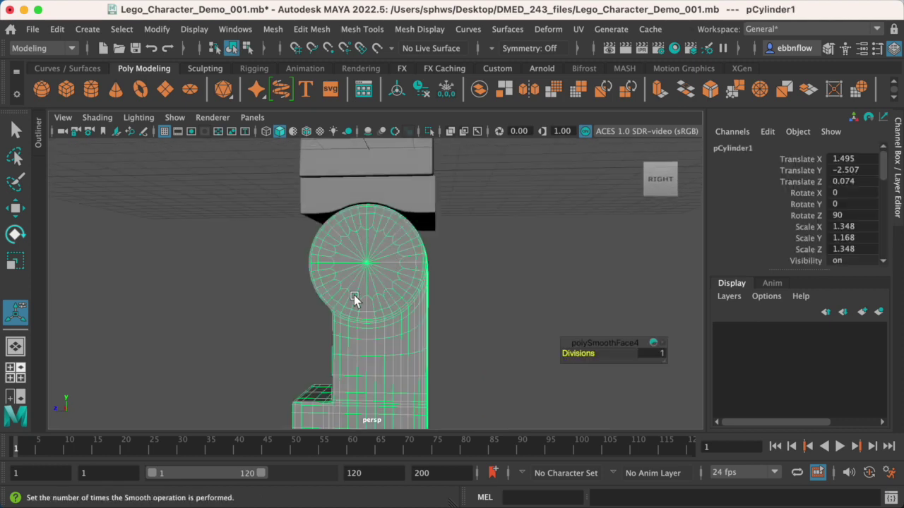
alt+drag(262, 281, 383, 276)
alt+middle_drag(384, 276, 435, 277)
mouse_move(435, 276)
alt+mouse_down()
mouse_move(460, 297)
mouse_move(445, 289)
alt+mouse_up()
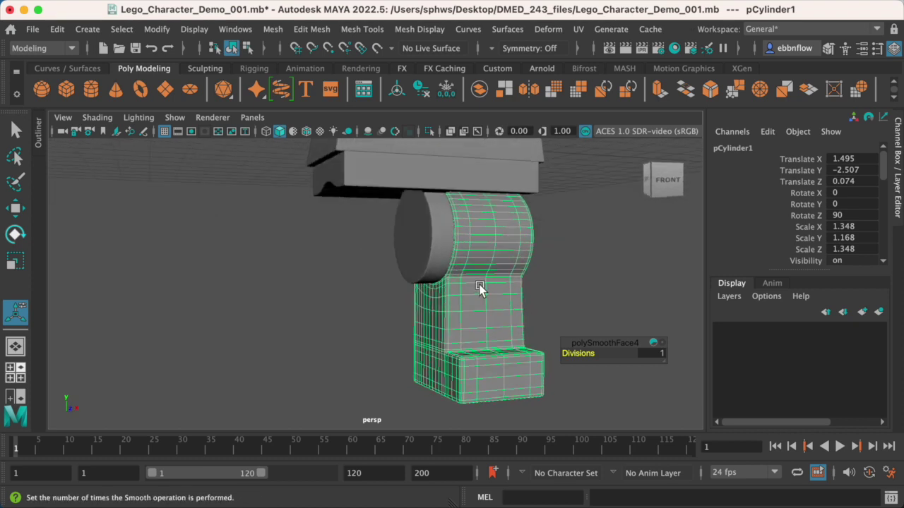
Switch to the front view and frame the leg against both leg outlines of the reference.
key(space)
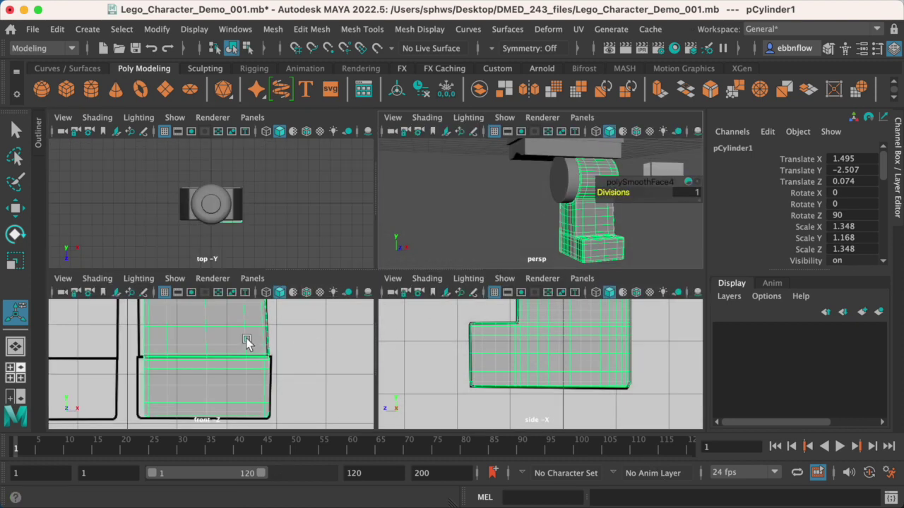
key(space)
scroll(241, 336, down, 5)
scroll(303, 299, up, 3)
alt+middle_drag(313, 306, 395, 265)
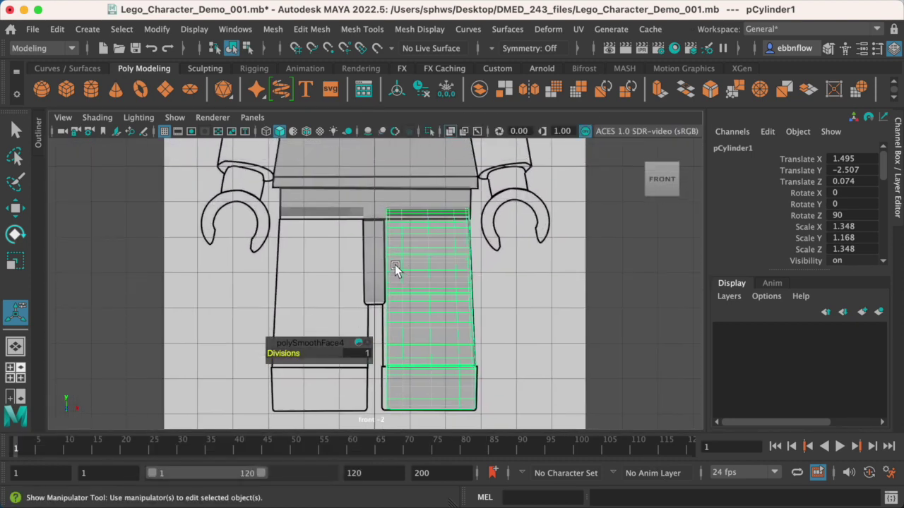
Configure the Duplicate Special options to group the copy under World with a scale of -1, 1, 1.
click(57, 29)
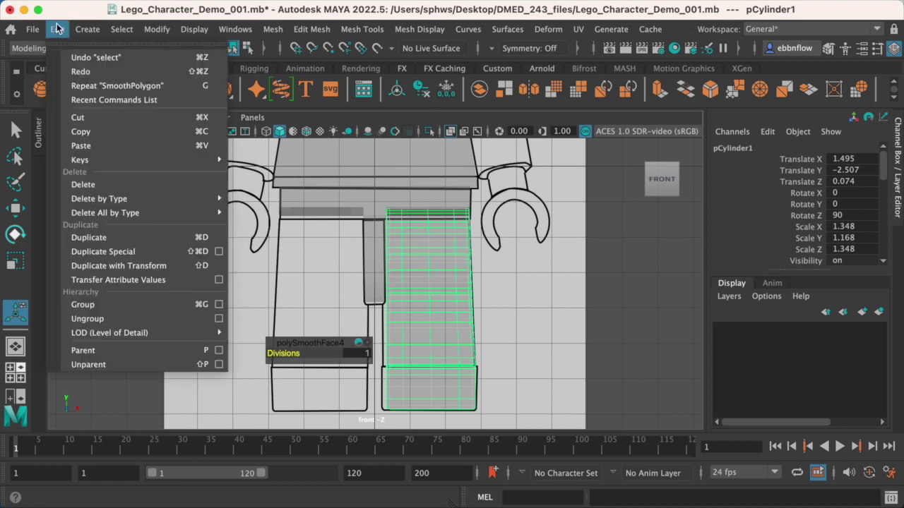
mouse_move(127, 213)
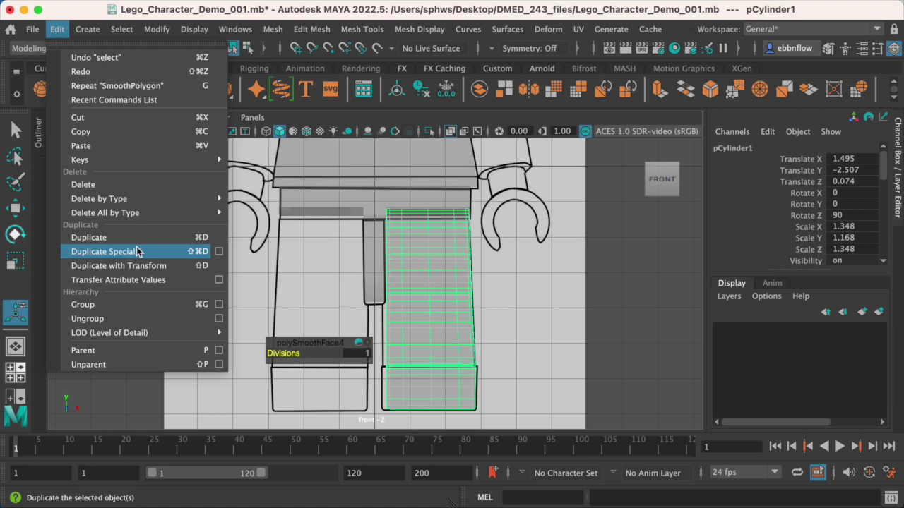
click(219, 252)
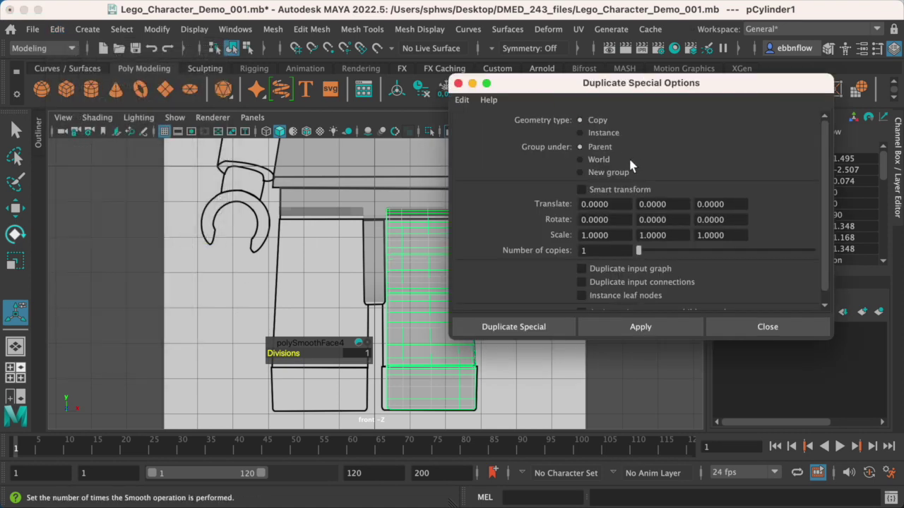
drag(592, 92, 640, 79)
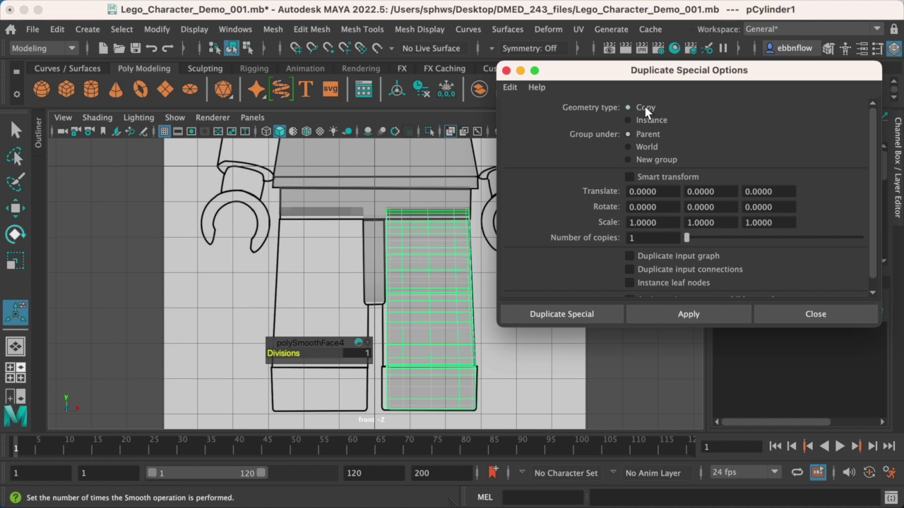
click(627, 146)
click(630, 223)
text(-)
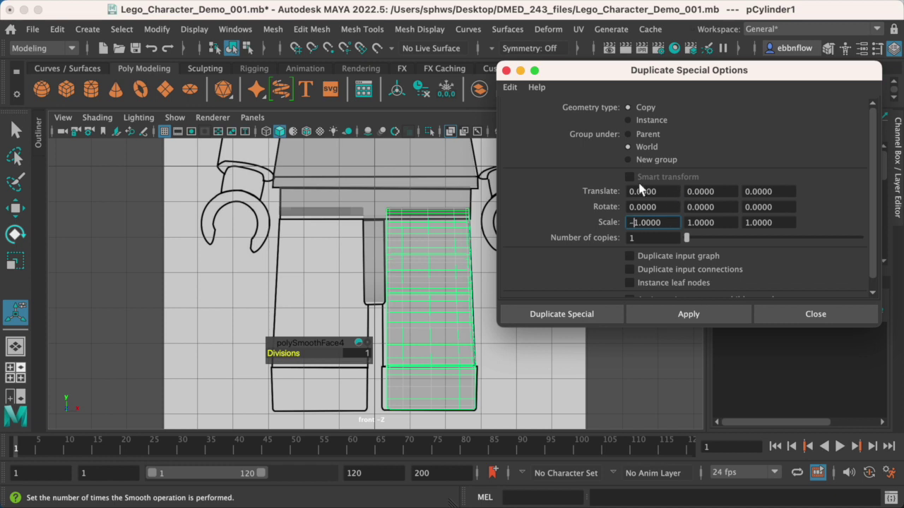
double_click(664, 224)
double_click(737, 223)
double_click(779, 223)
double_click(664, 223)
Try to create a mirrored copy of the leg with Duplicate Special, and undo the duplication.
click(561, 314)
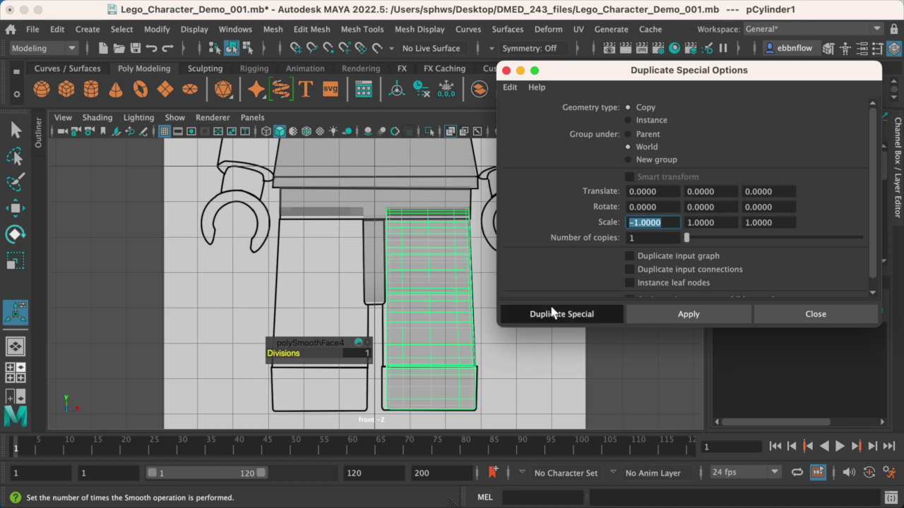
scroll(484, 277, down, 2)
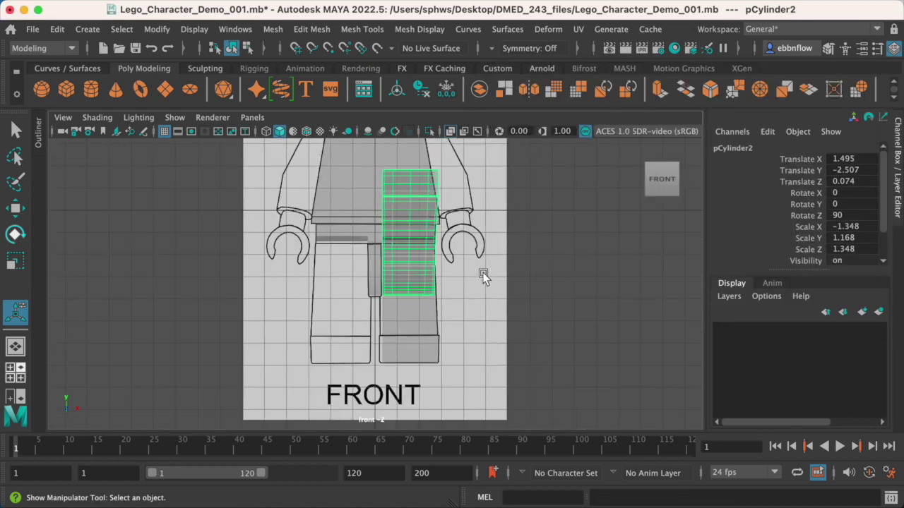
key(z)
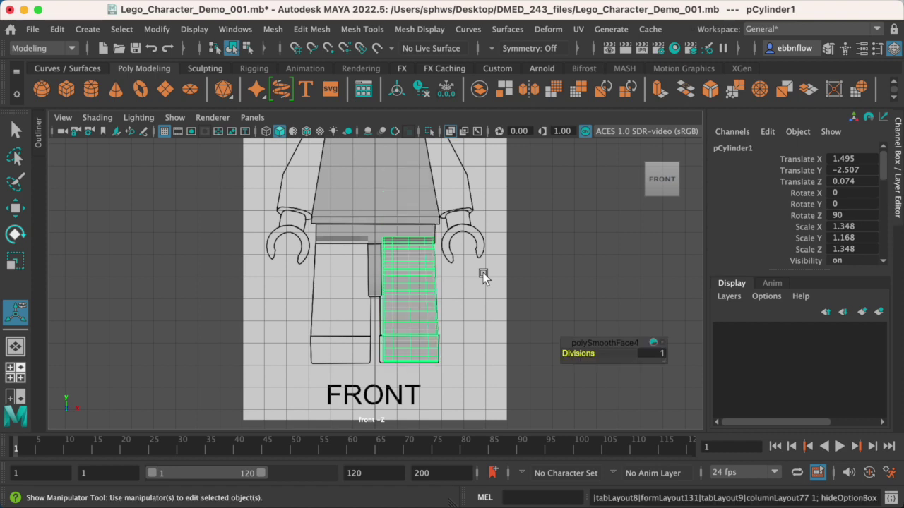
Freeze the transformations of the leg.
scroll(403, 282, up, 2)
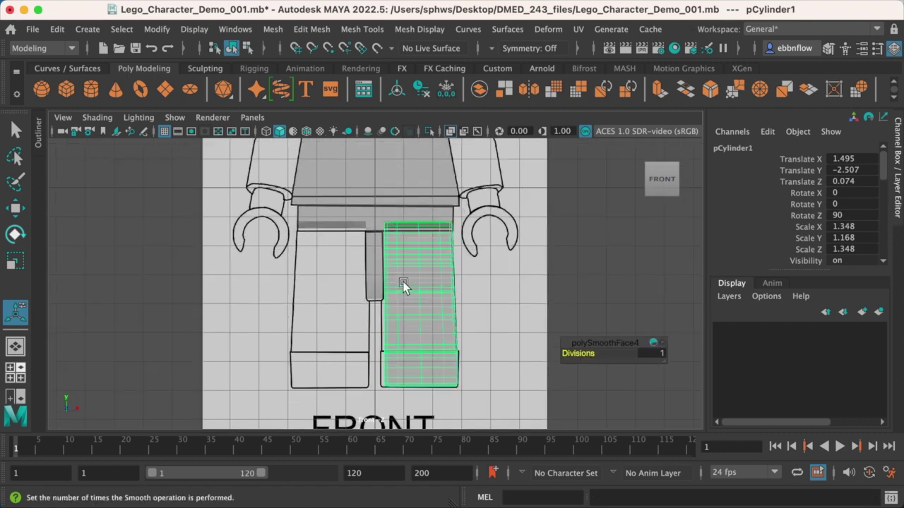
scroll(403, 284, up, 1)
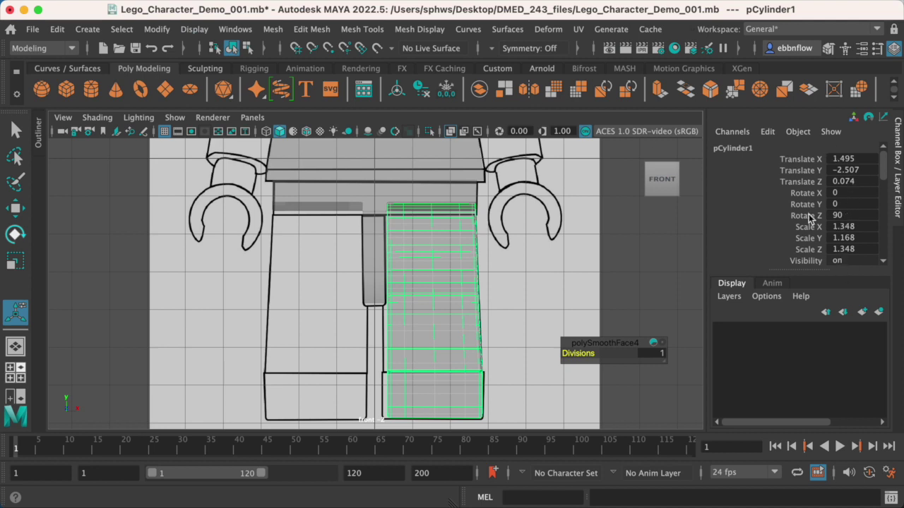
scroll(418, 194, down, 4)
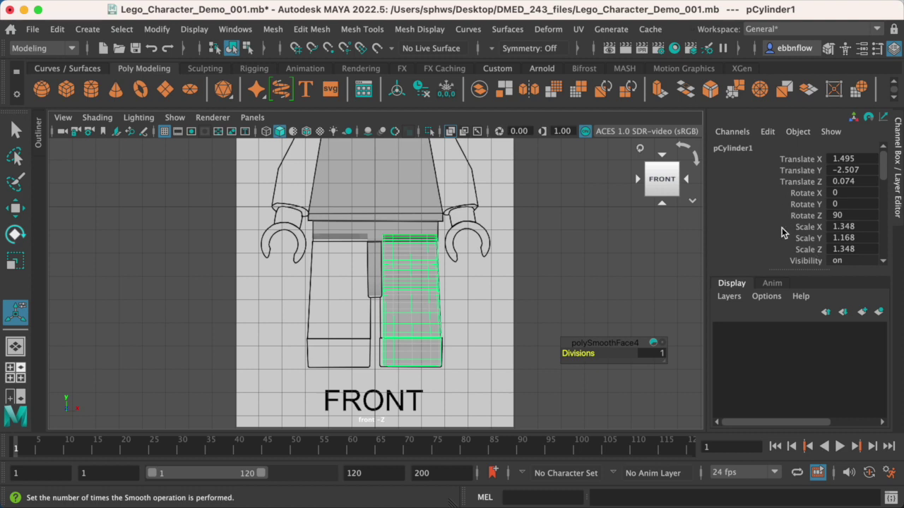
scroll(514, 295, up, 2)
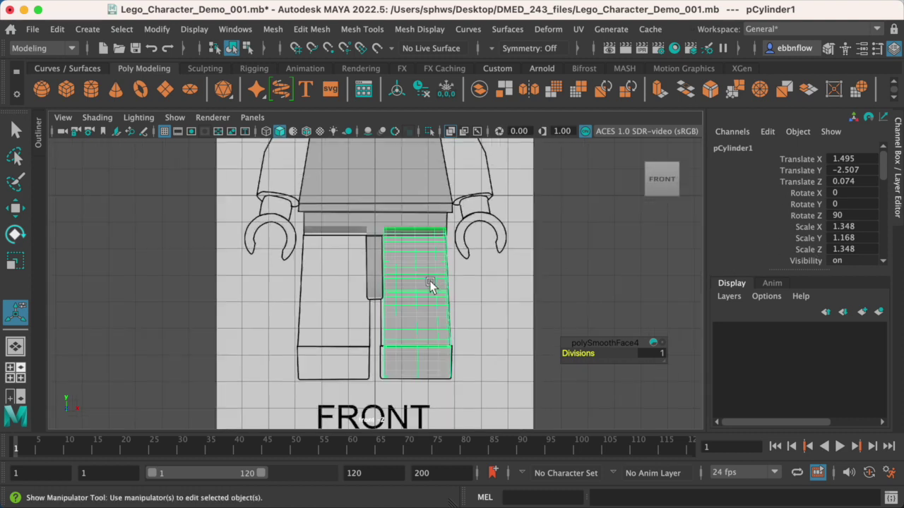
click(157, 31)
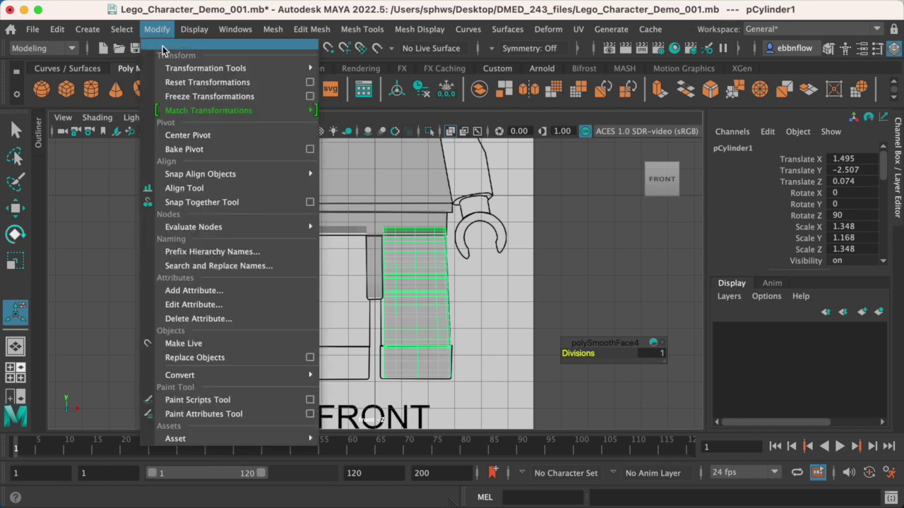
mouse_move(182, 109)
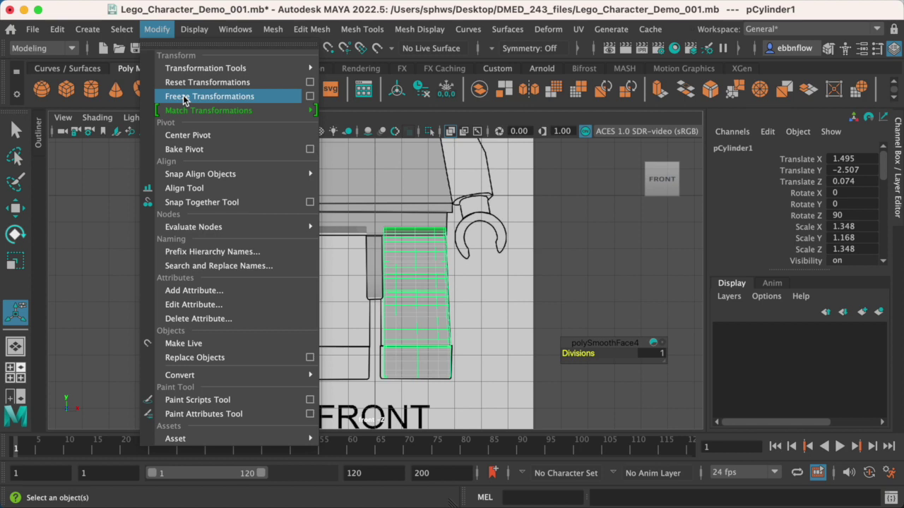
click(184, 99)
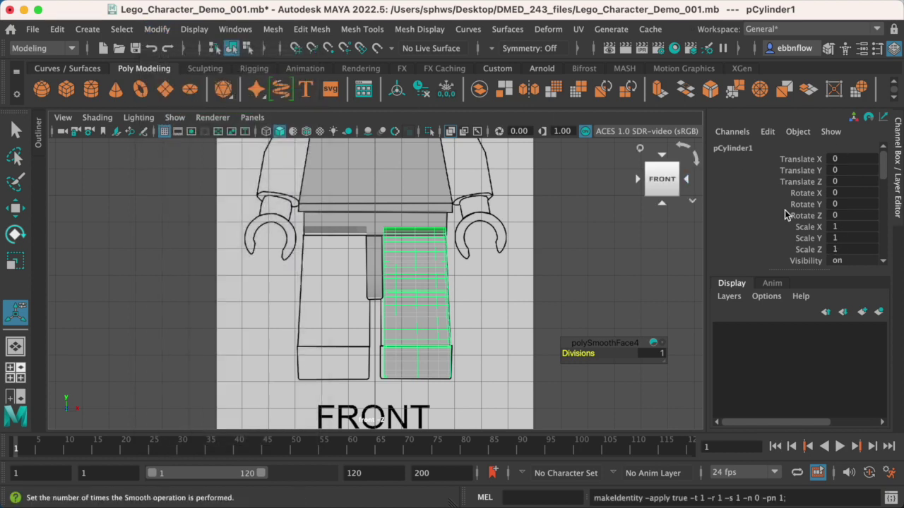
Rename the leg object Lego_Left_Leg.
double_click(734, 147)
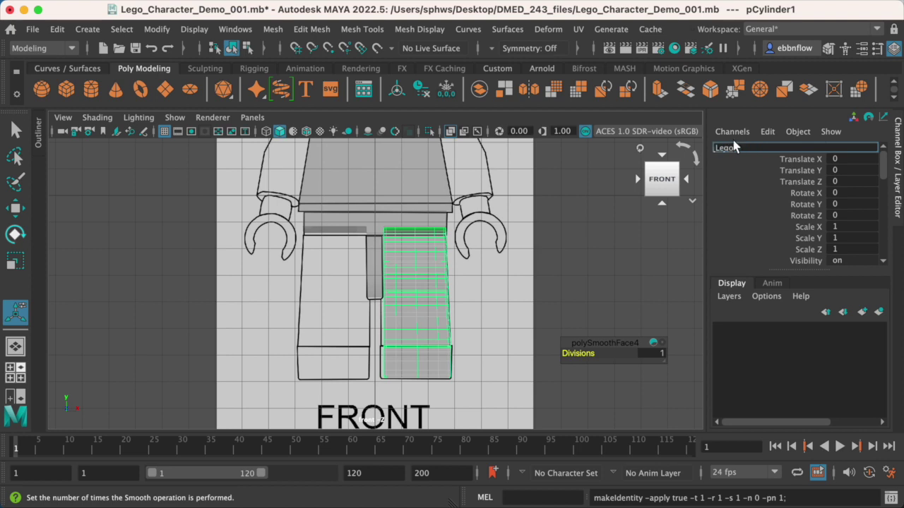
text(Lego)
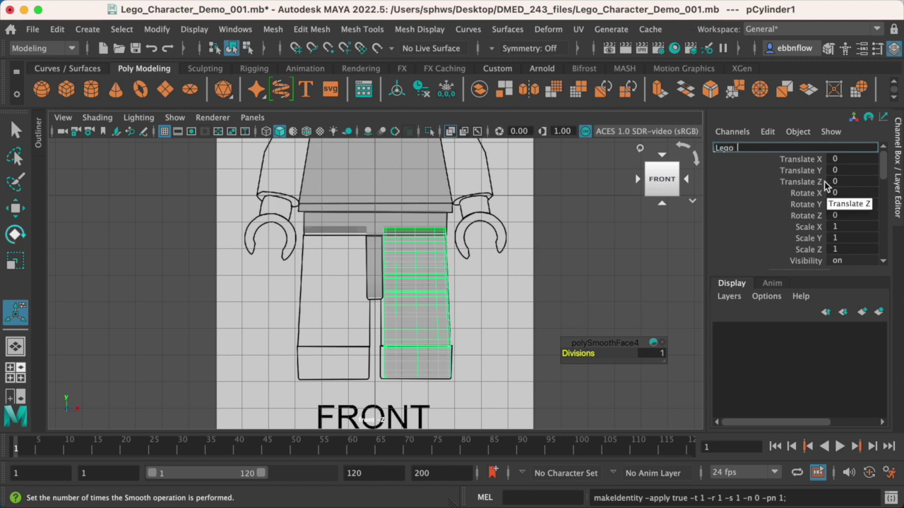
text(_Leg)
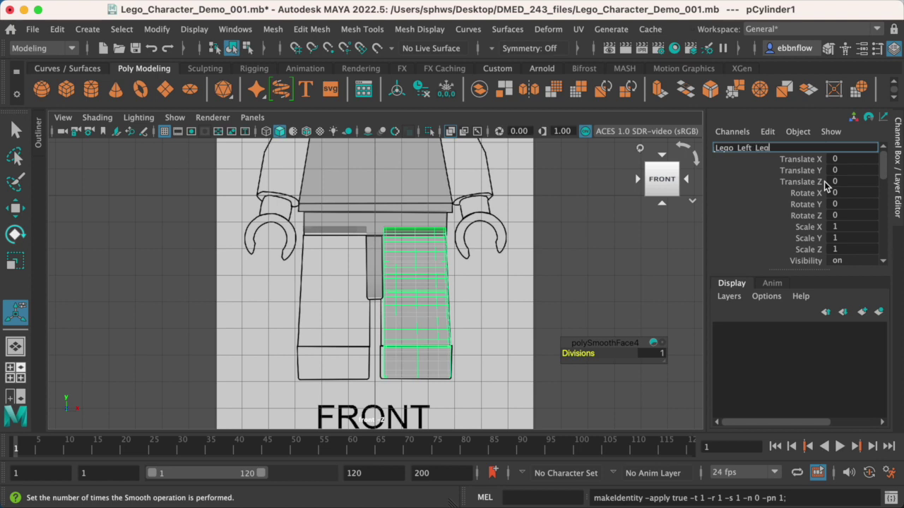
key(Return)
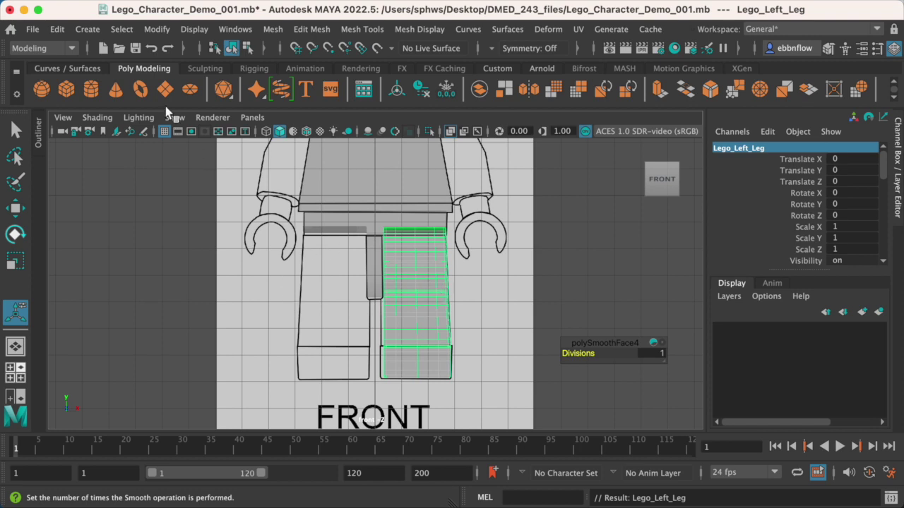
Duplicate the left leg with Duplicate Special as one copy under World, using a Scale X of -1.
click(51, 32)
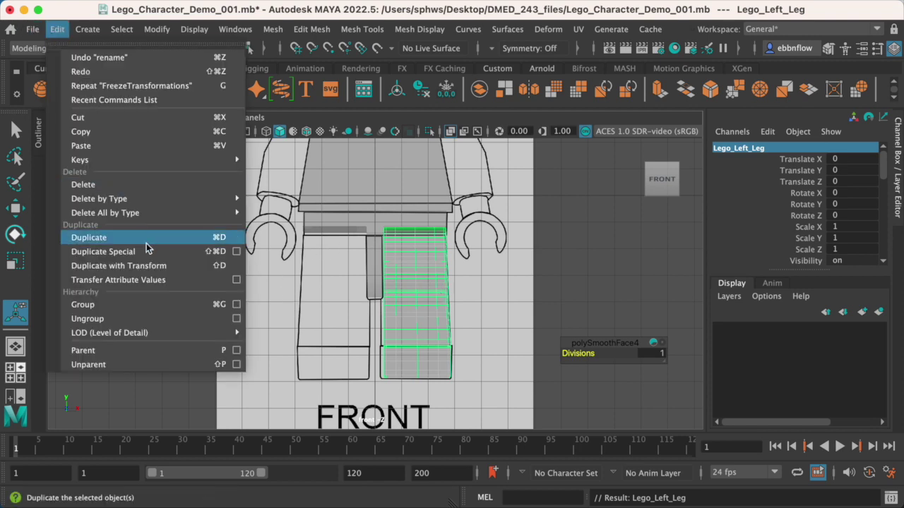
click(238, 252)
drag(599, 75, 659, 348)
drag(706, 331, 651, 106)
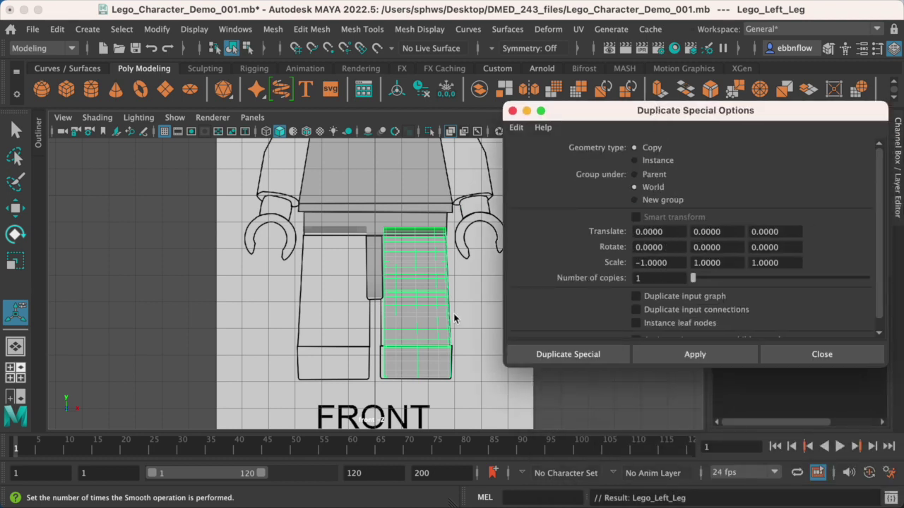
click(563, 356)
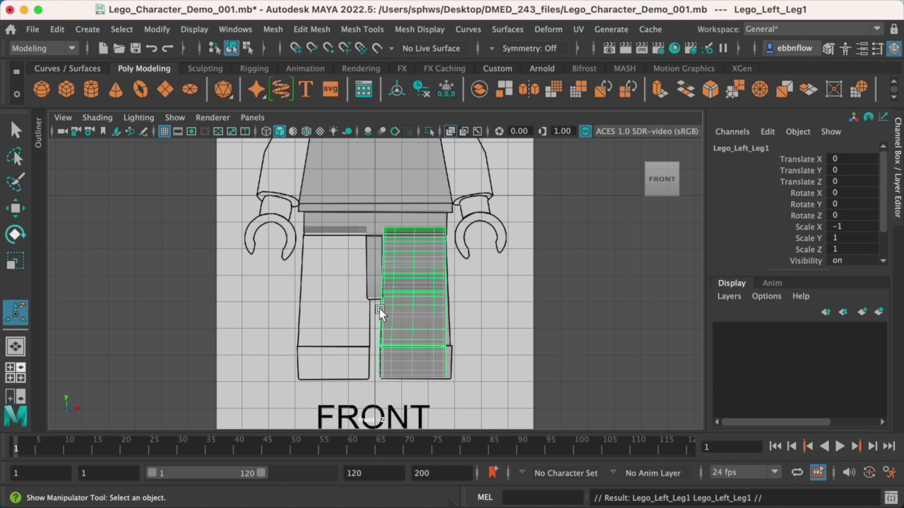
Move the mirrored leg along X to about -3.02 so it fits the opposite leg outline of the reference.
scroll(399, 294, up, 4)
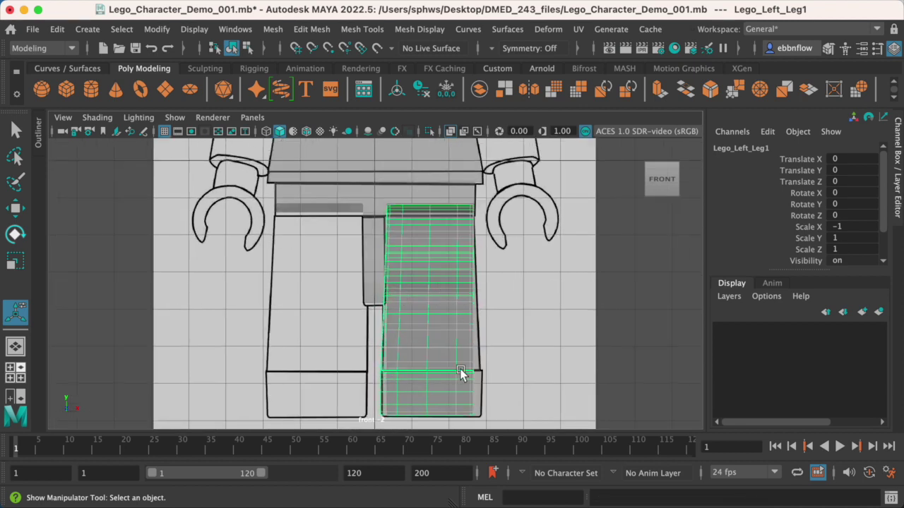
key(w)
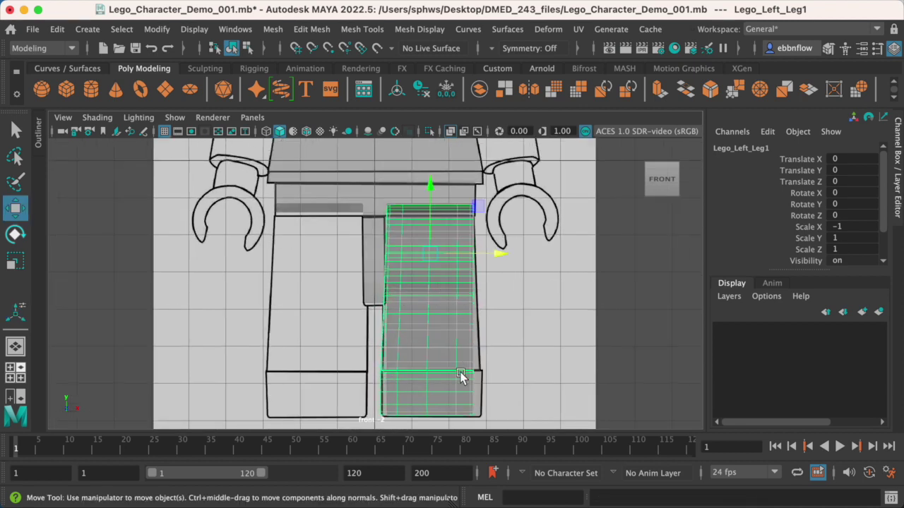
drag(501, 252, 387, 261)
Return to the perspective view, deselect the leg and examine the whole character with both legs from several angles.
key(space)
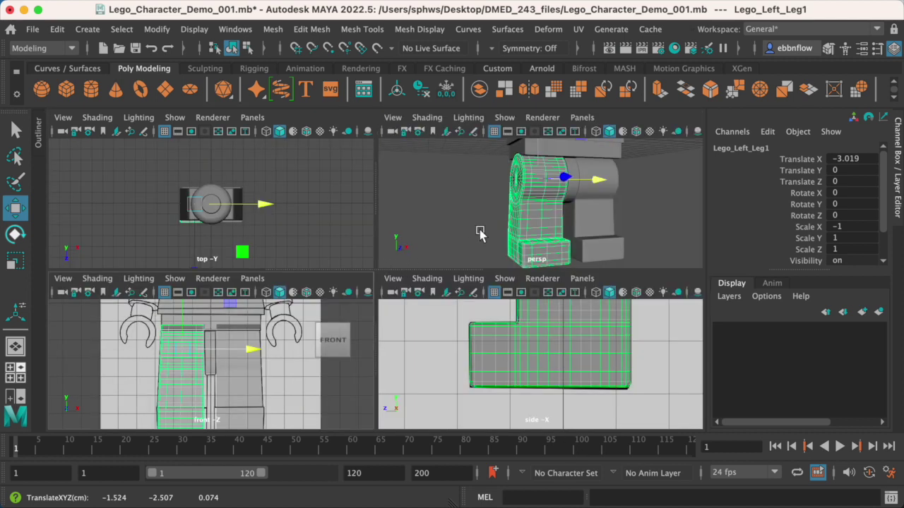
key(space)
click(275, 226)
alt+drag(275, 226, 402, 231)
scroll(402, 231, down, 3)
mouse_move(395, 307)
alt+mouse_down()
mouse_move(417, 289)
mouse_move(363, 289)
mouse_move(440, 289)
mouse_move(389, 290)
alt+mouse_up()
scroll(383, 283, up, 3)
scroll(393, 275, down, 3)
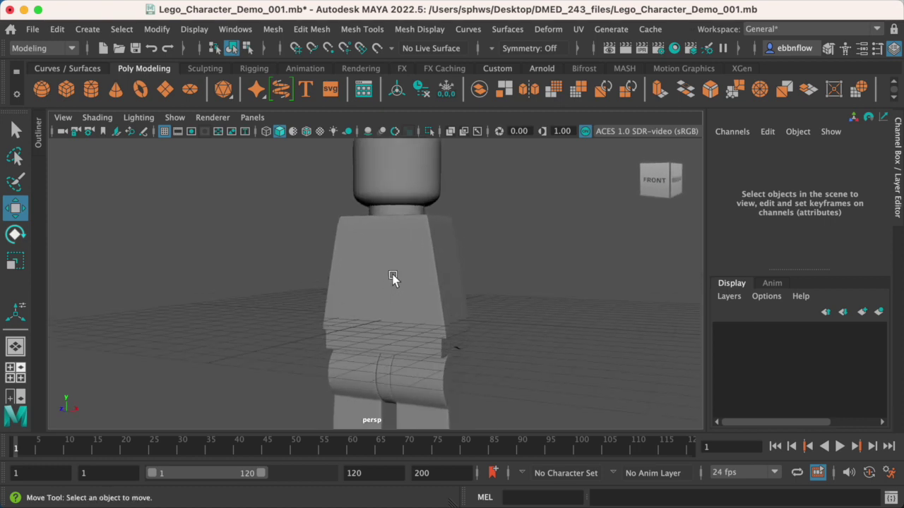
alt+drag(393, 281, 444, 293)
scroll(407, 271, down, 4)
scroll(444, 293, up, 2)
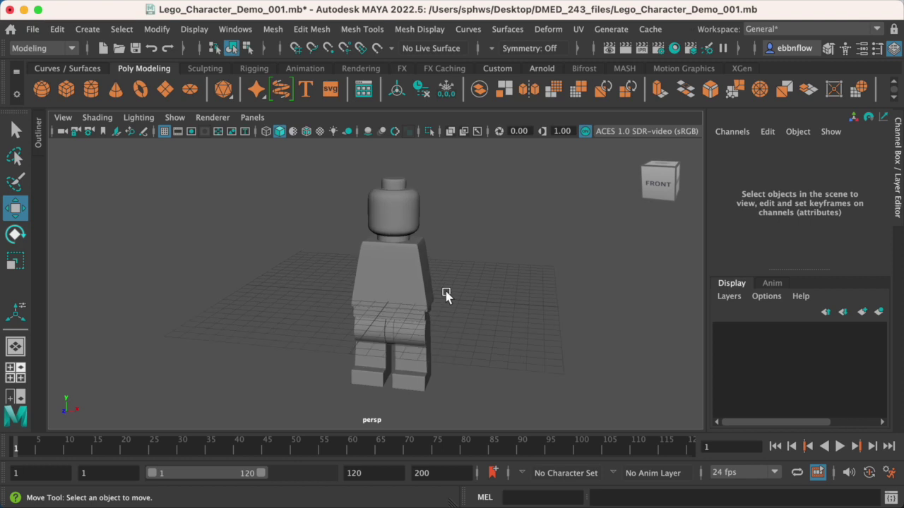